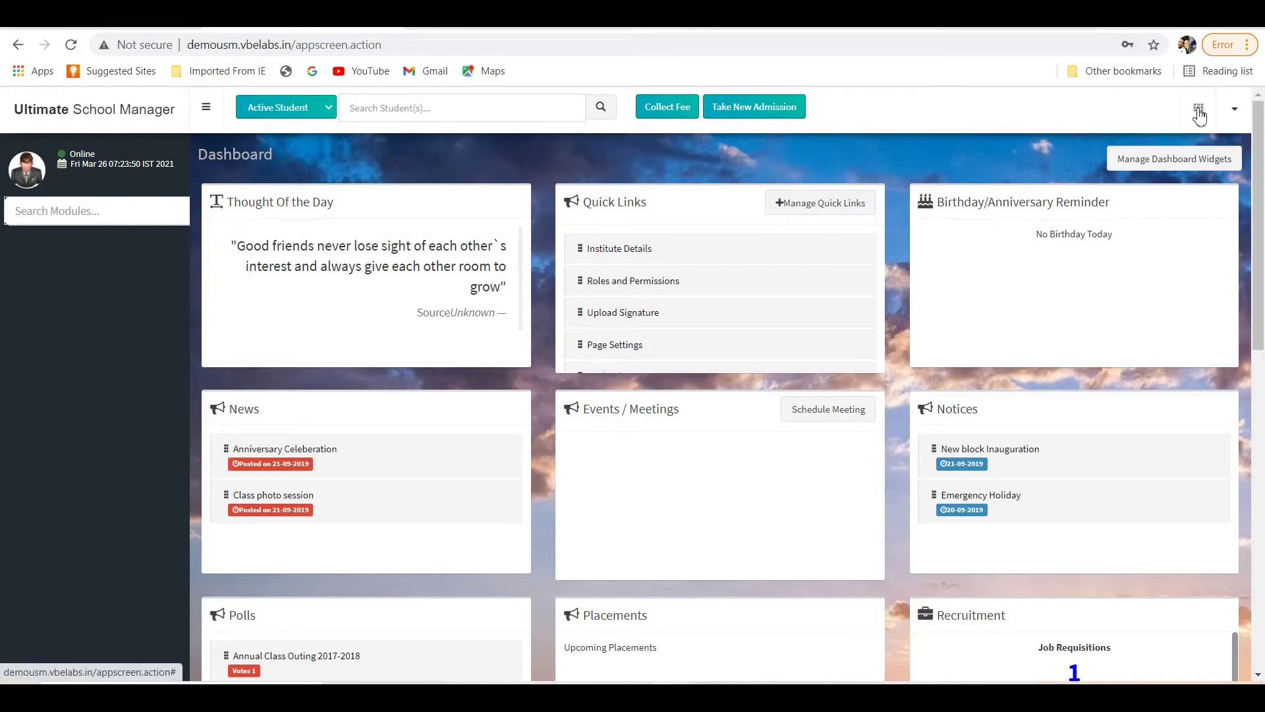
- Open the Transport module's settings for Session 2020-2021 (Active) and mark Quarter 1 as applicable in the payment terms
left_click(1199, 117)
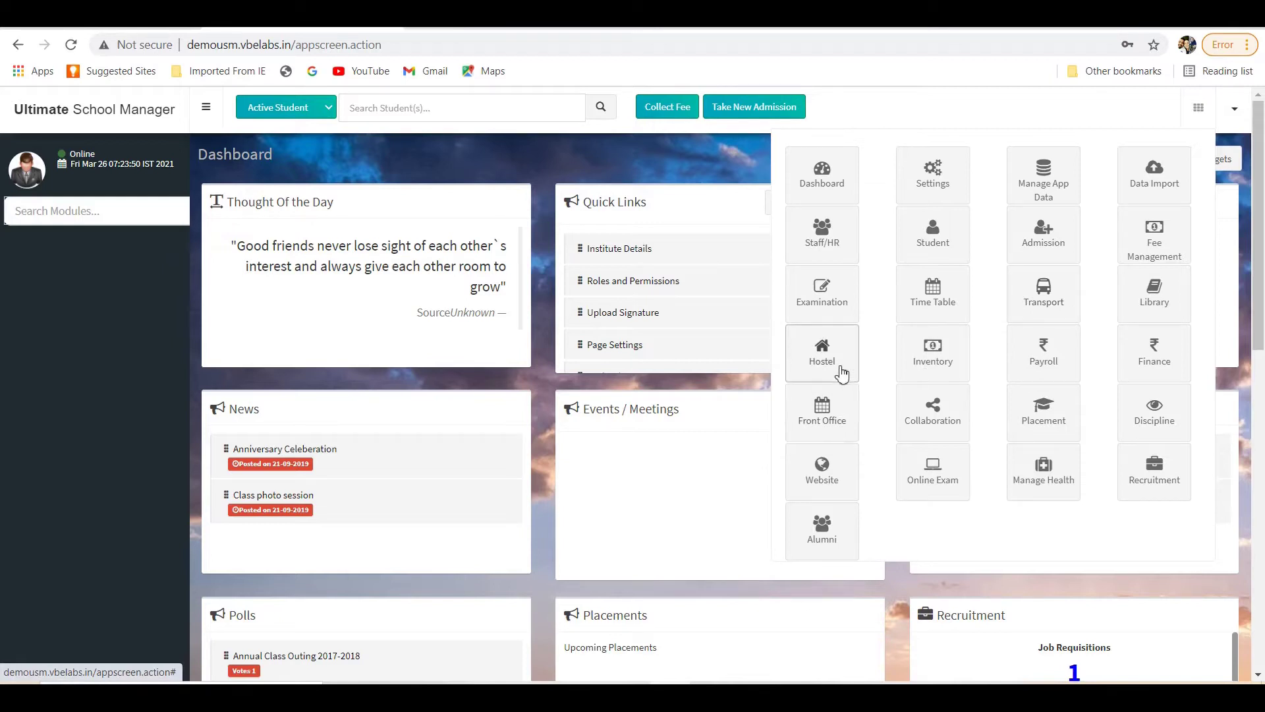
left_click(1039, 307)
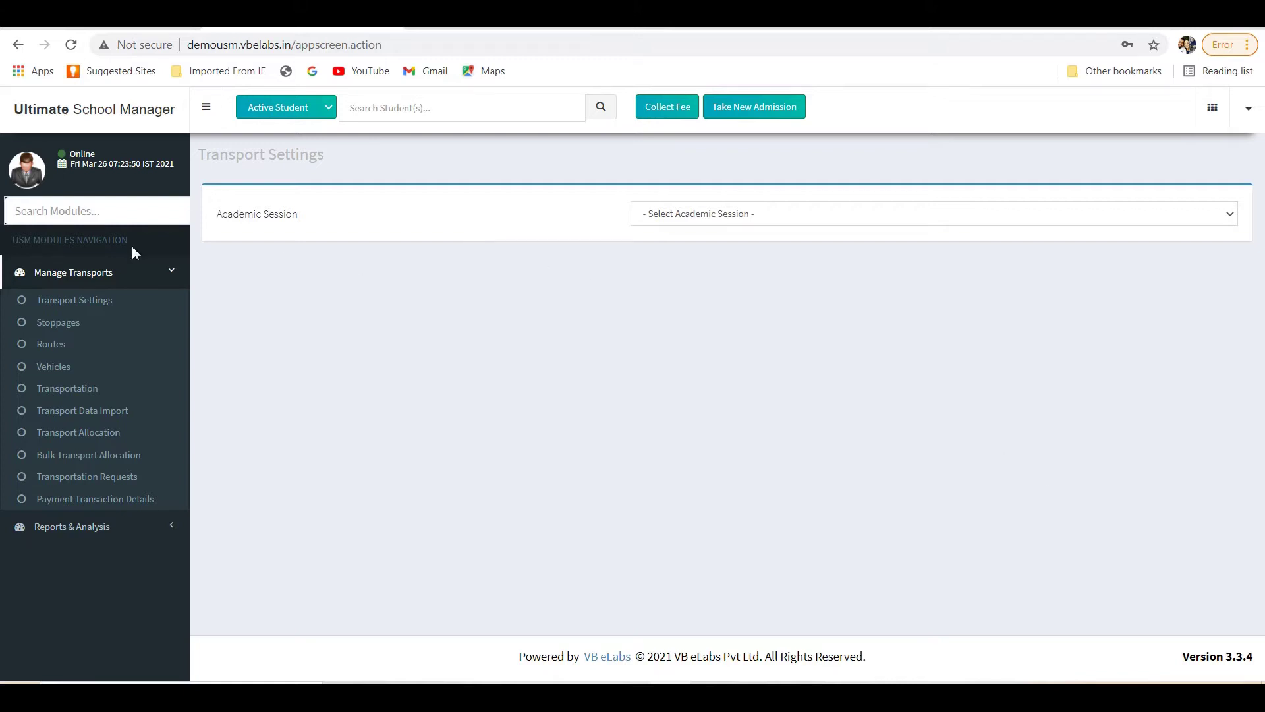
left_click(95, 302)
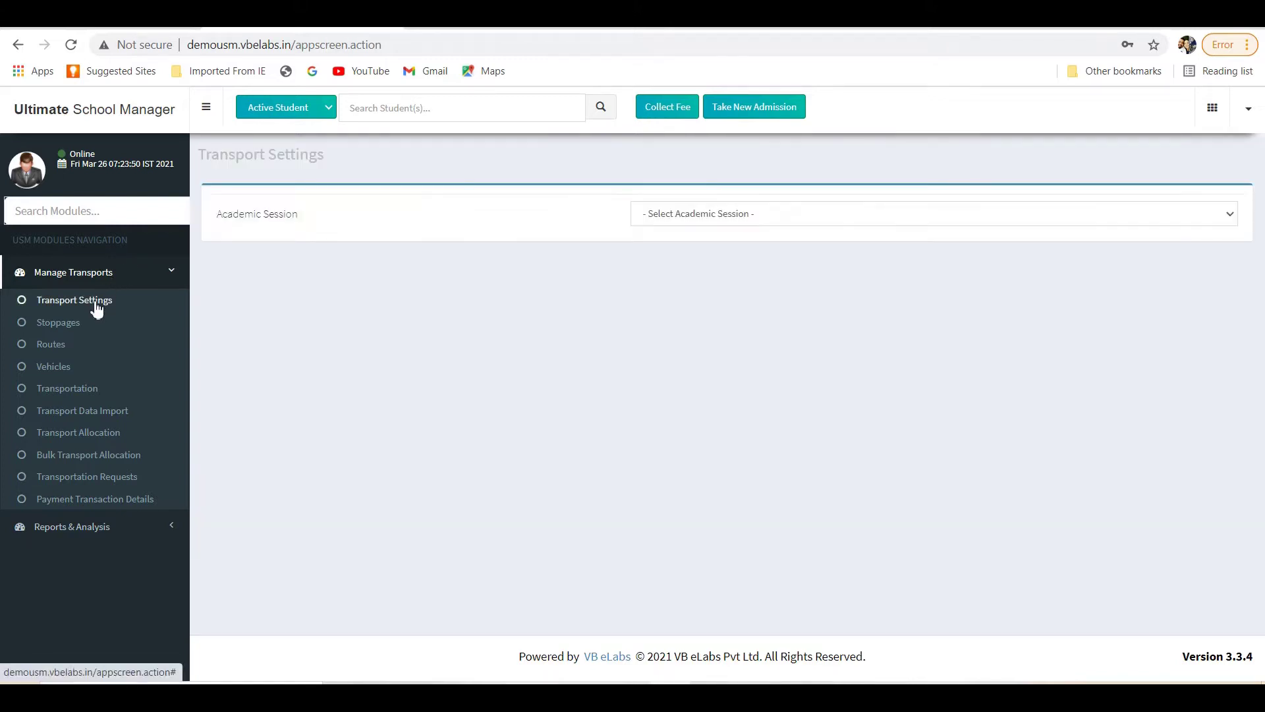
left_click(862, 224)
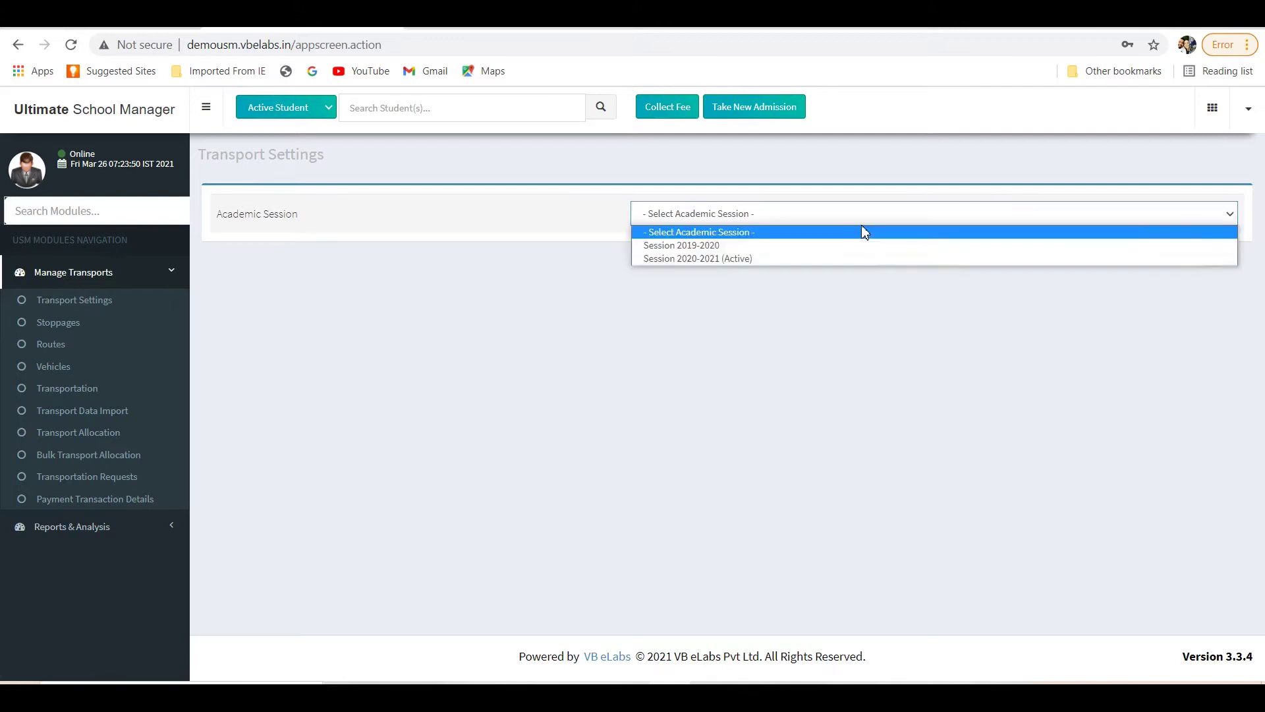
left_click(828, 259)
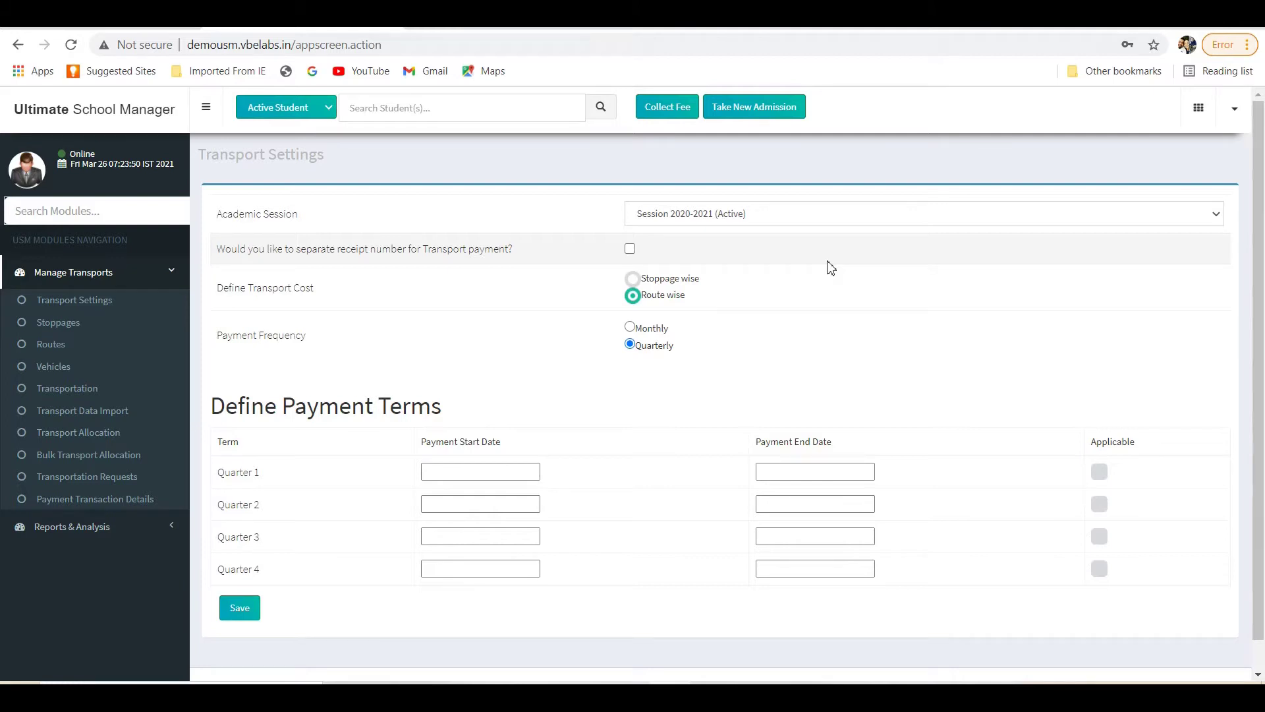
left_click(484, 469)
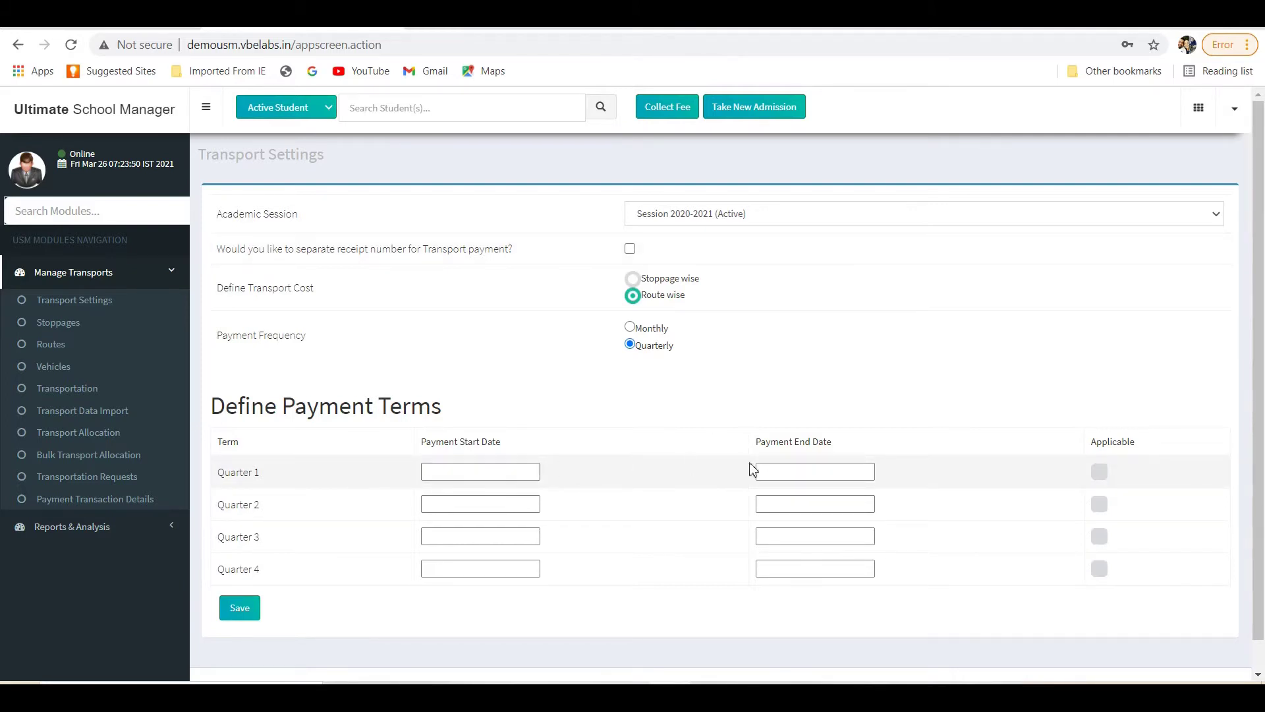
left_click(1102, 475)
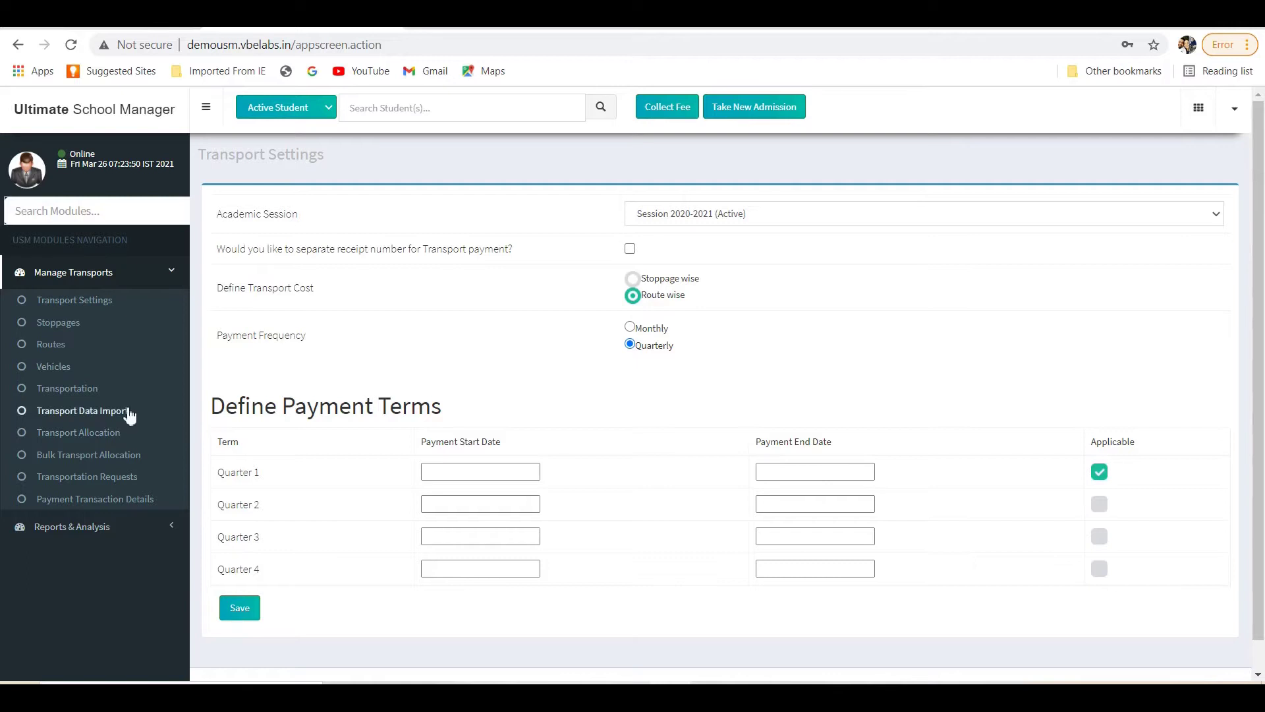
- Open the stoppages page and filter the list by Session 2020-2021 (Active)
left_click(99, 329)
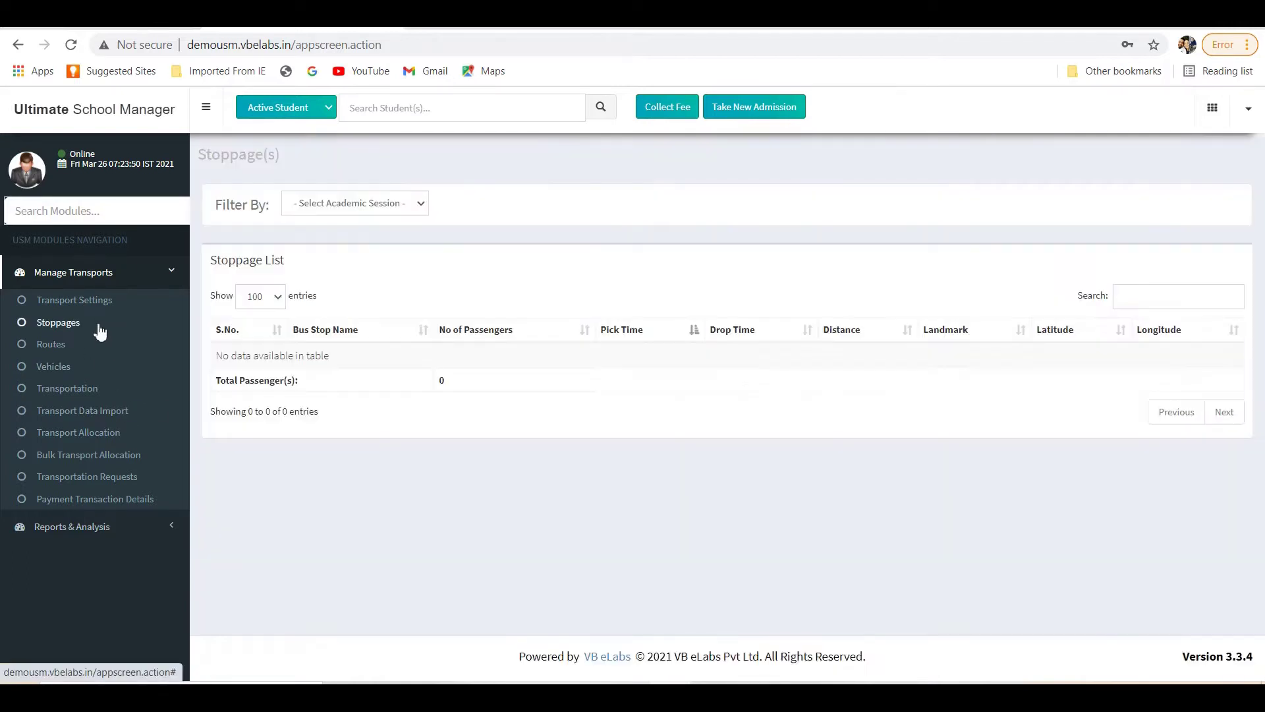
left_click(338, 206)
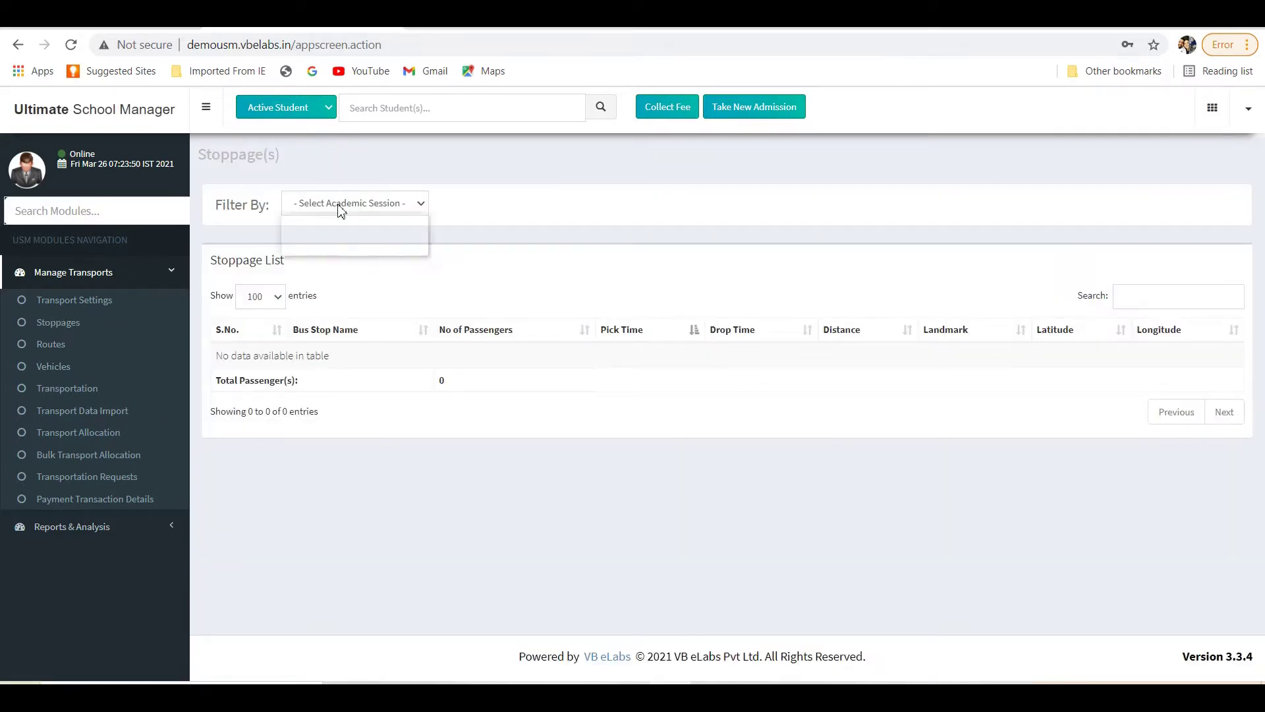
left_click(341, 249)
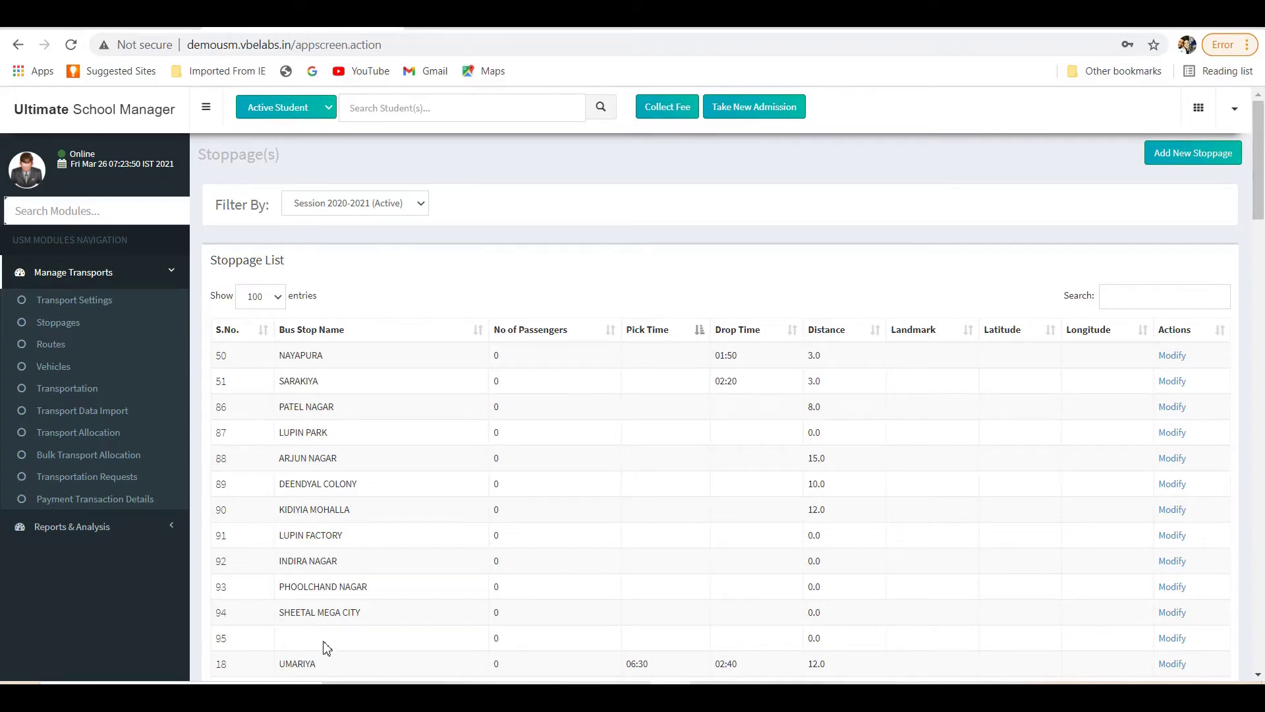
- Try to save the DEENDYAL COLONY stoppage with its empty fields left blank, and close the form
left_click(1174, 487)
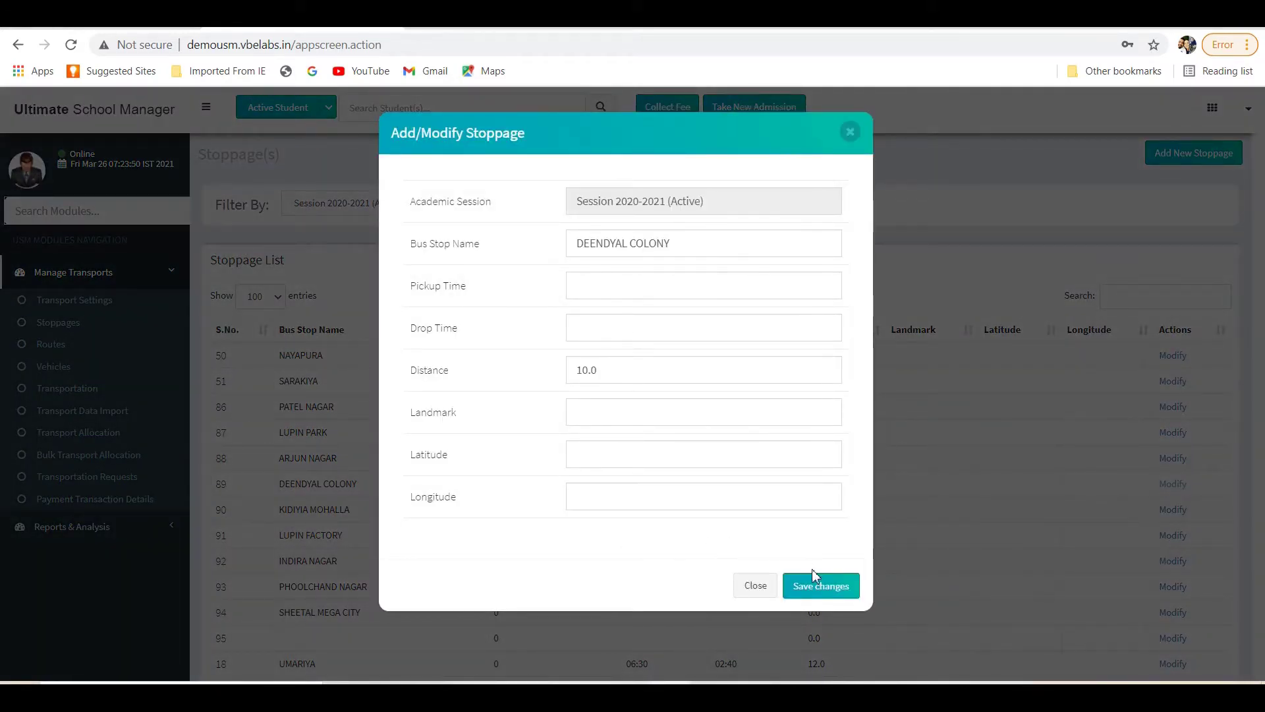
left_click(827, 593)
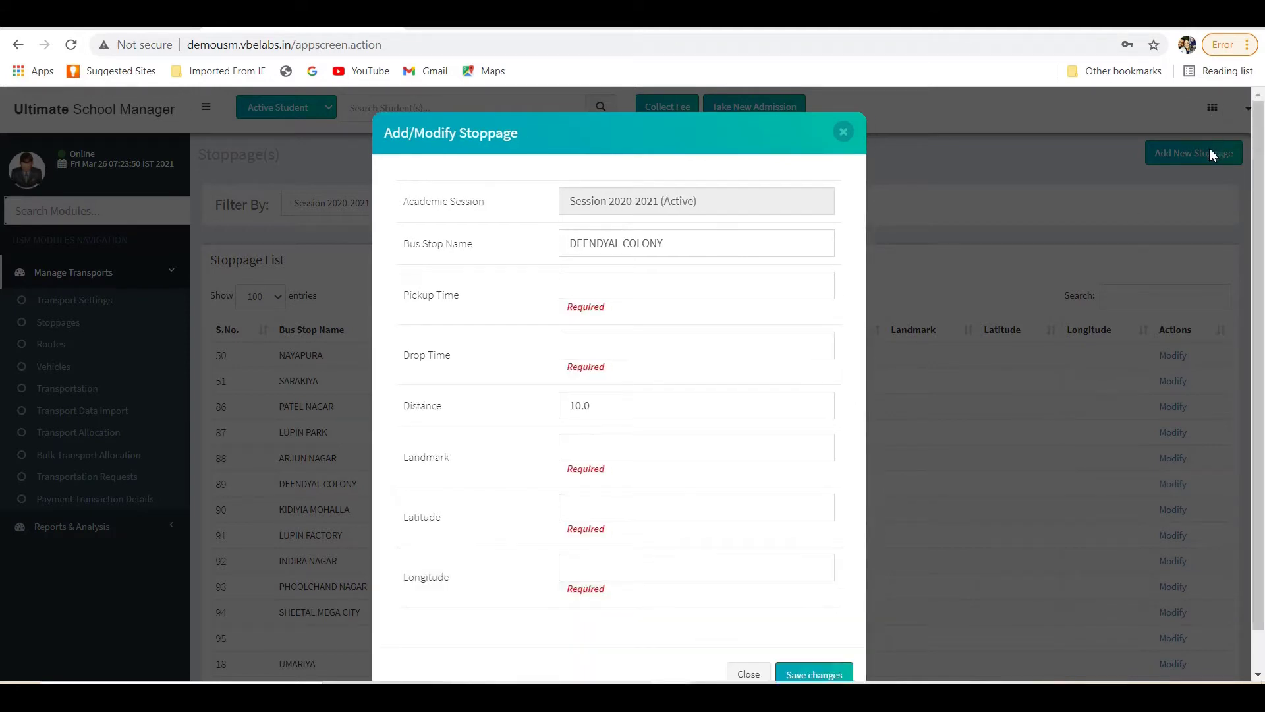
left_click(744, 672)
- Try to save a new stoppage without filling in any details, and close the form
left_click(1173, 158)
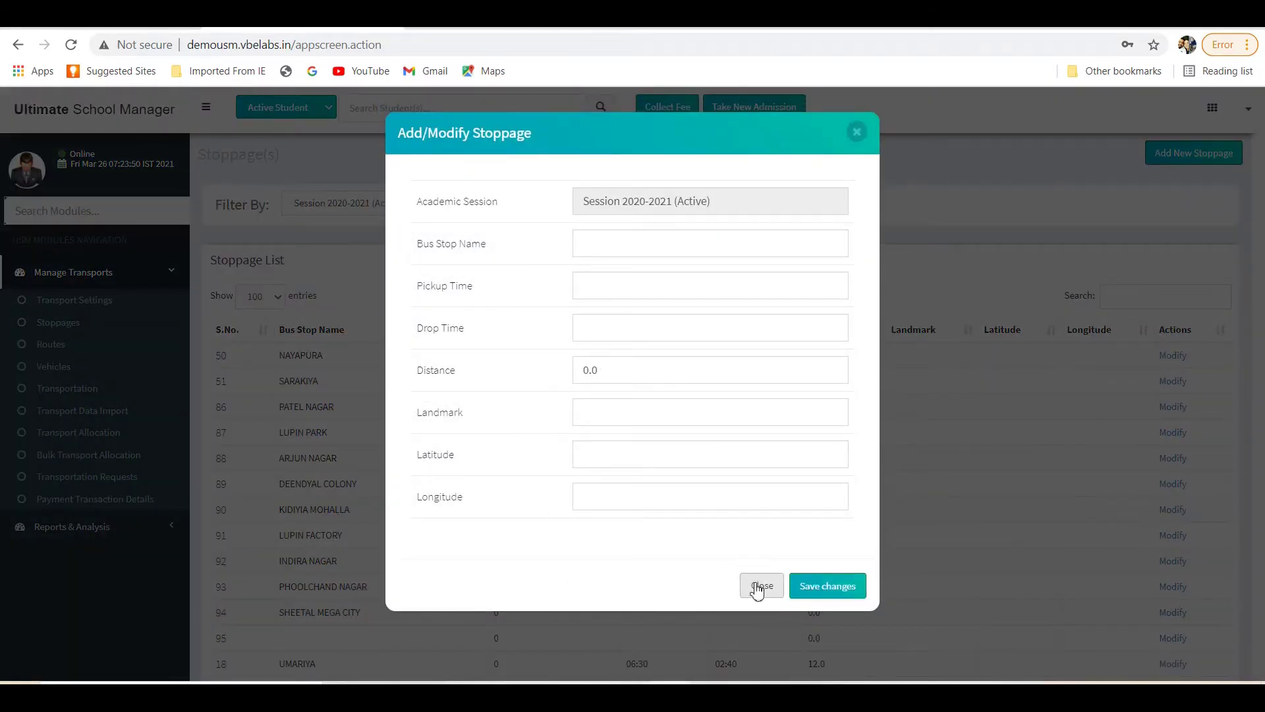
left_click(817, 586)
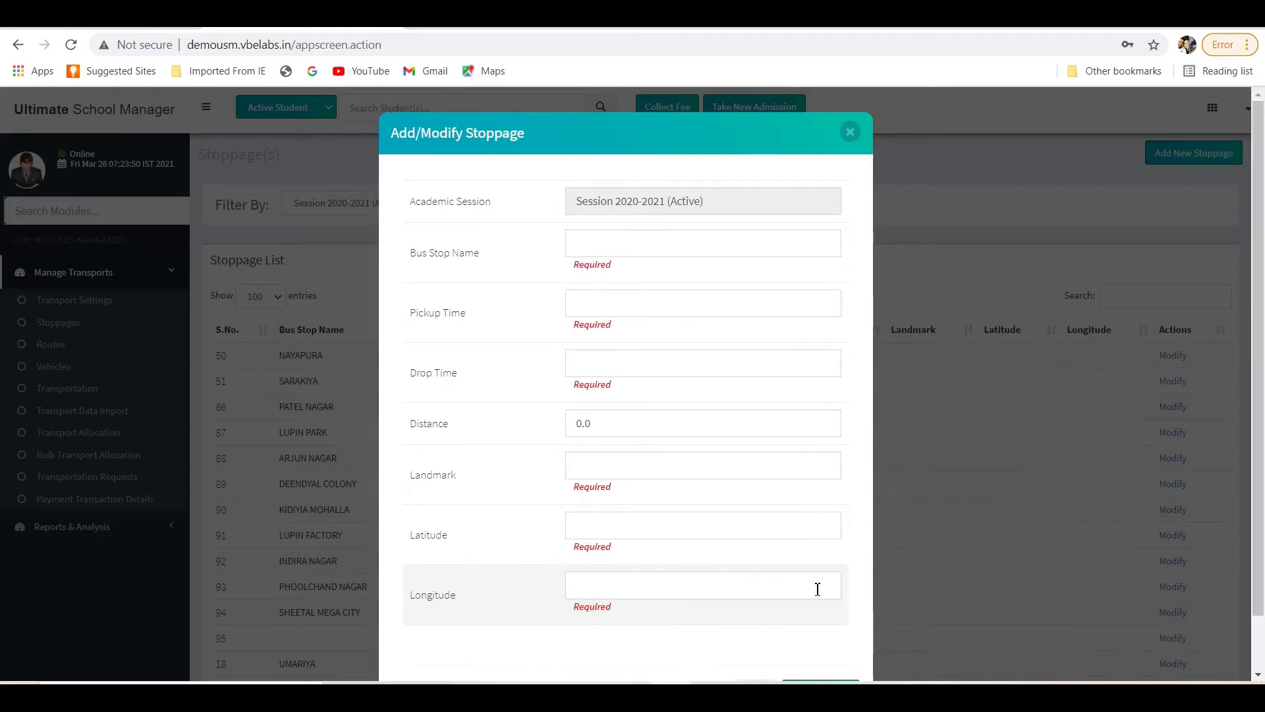
left_click(760, 682)
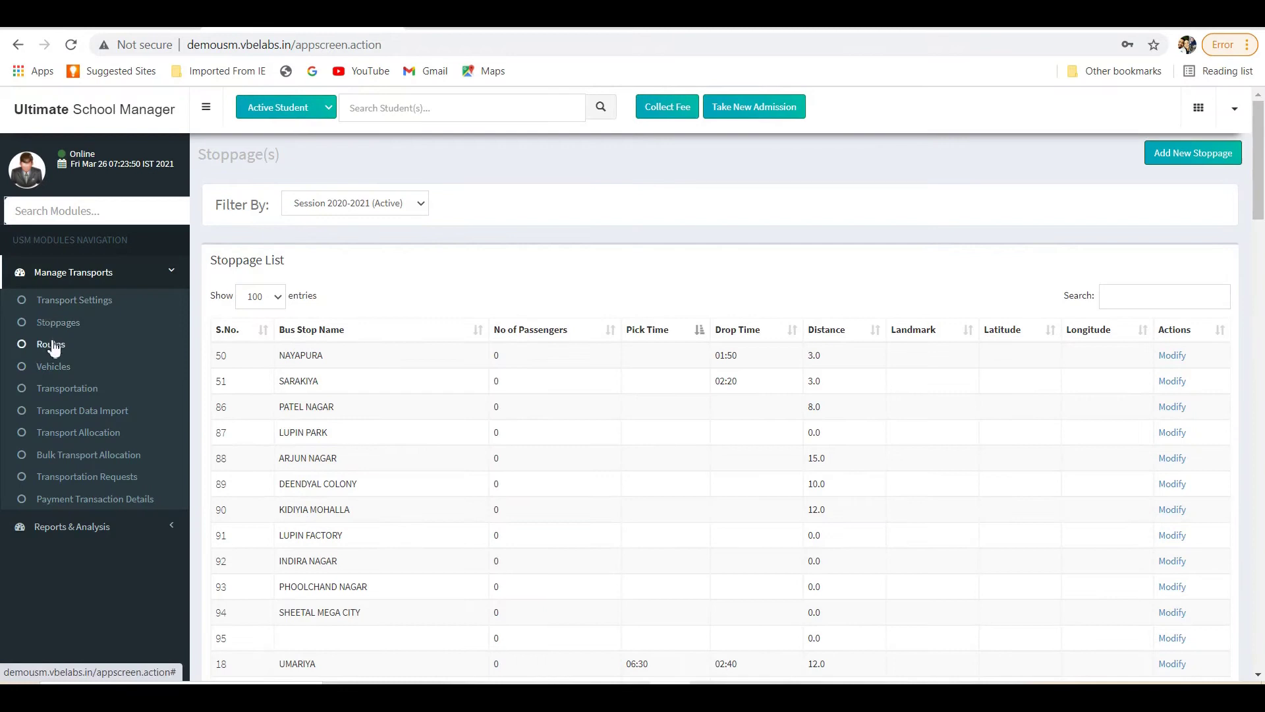
- Filter the transport routes by Session 2020-2021 (Active), view the ROUTE -1 details, and close them without saving
left_click(53, 346)
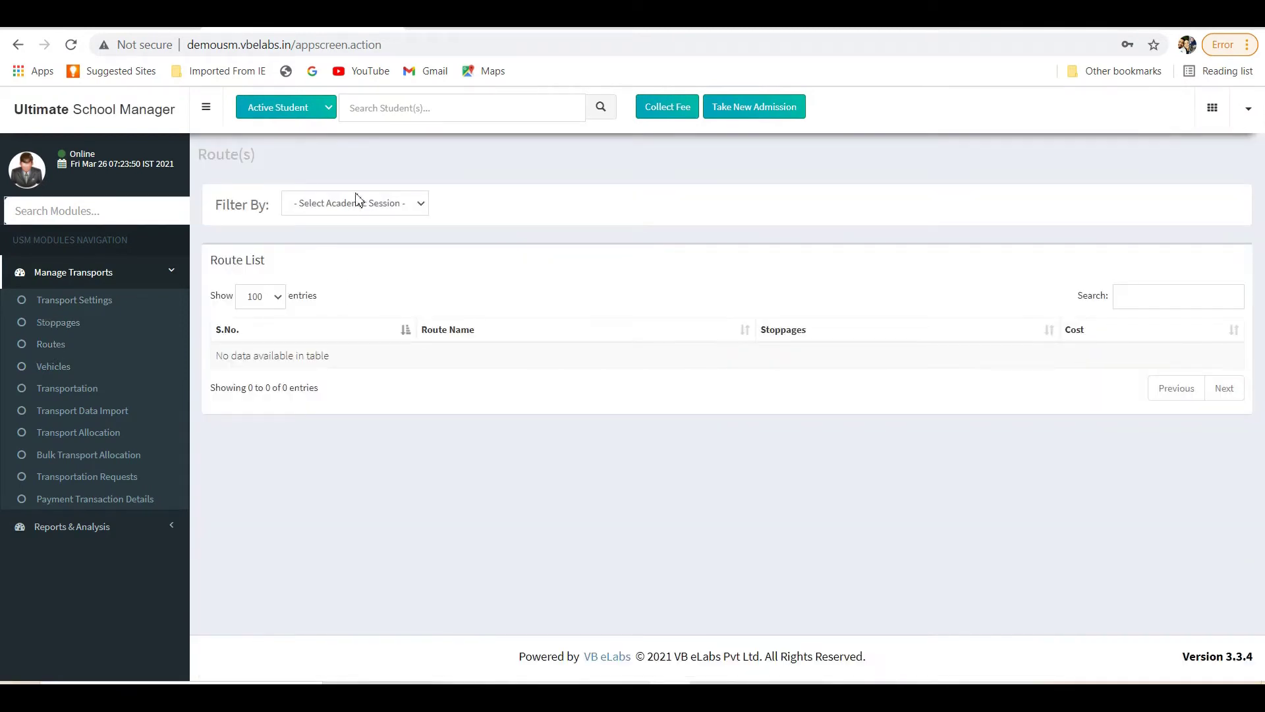
left_click(363, 208)
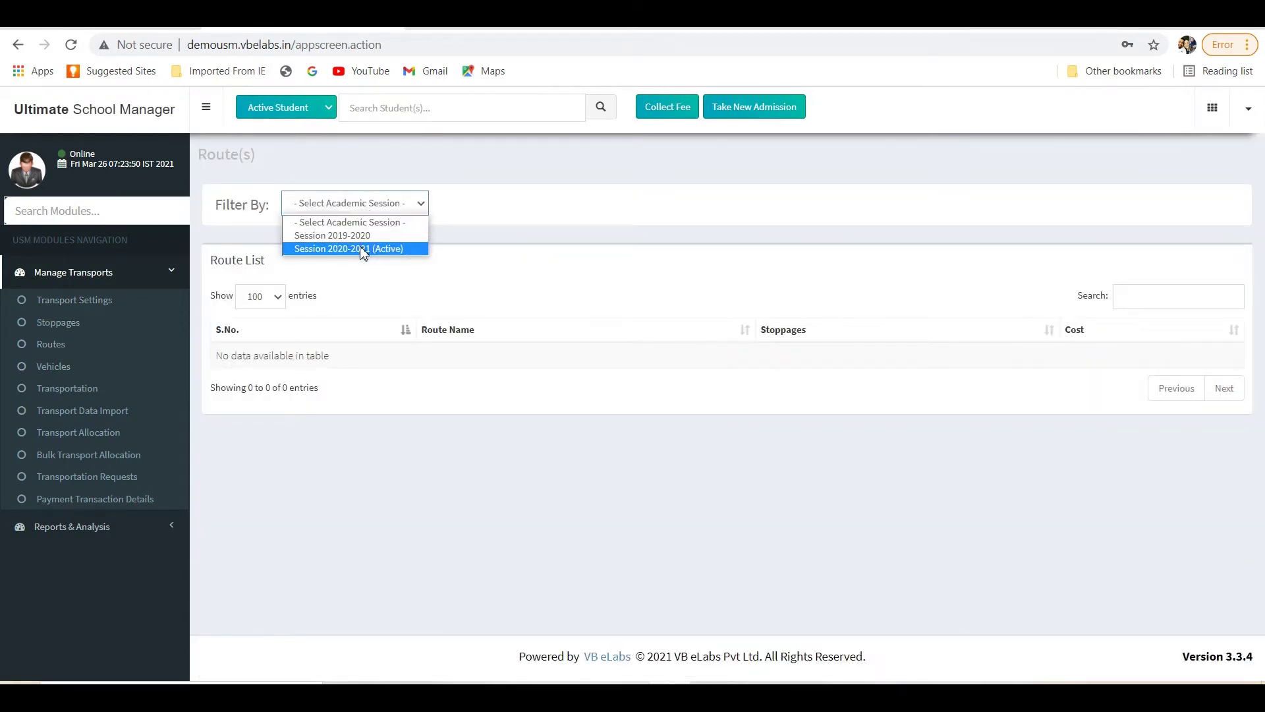
left_click(363, 249)
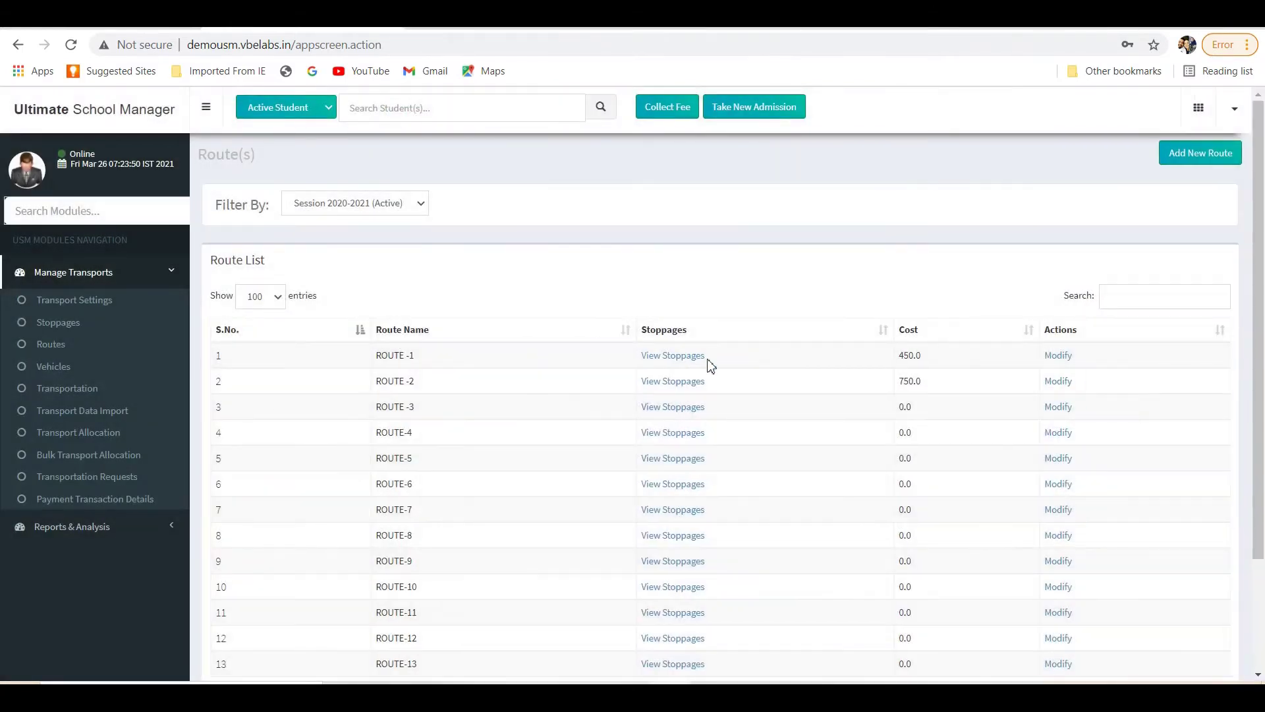
left_click(1059, 356)
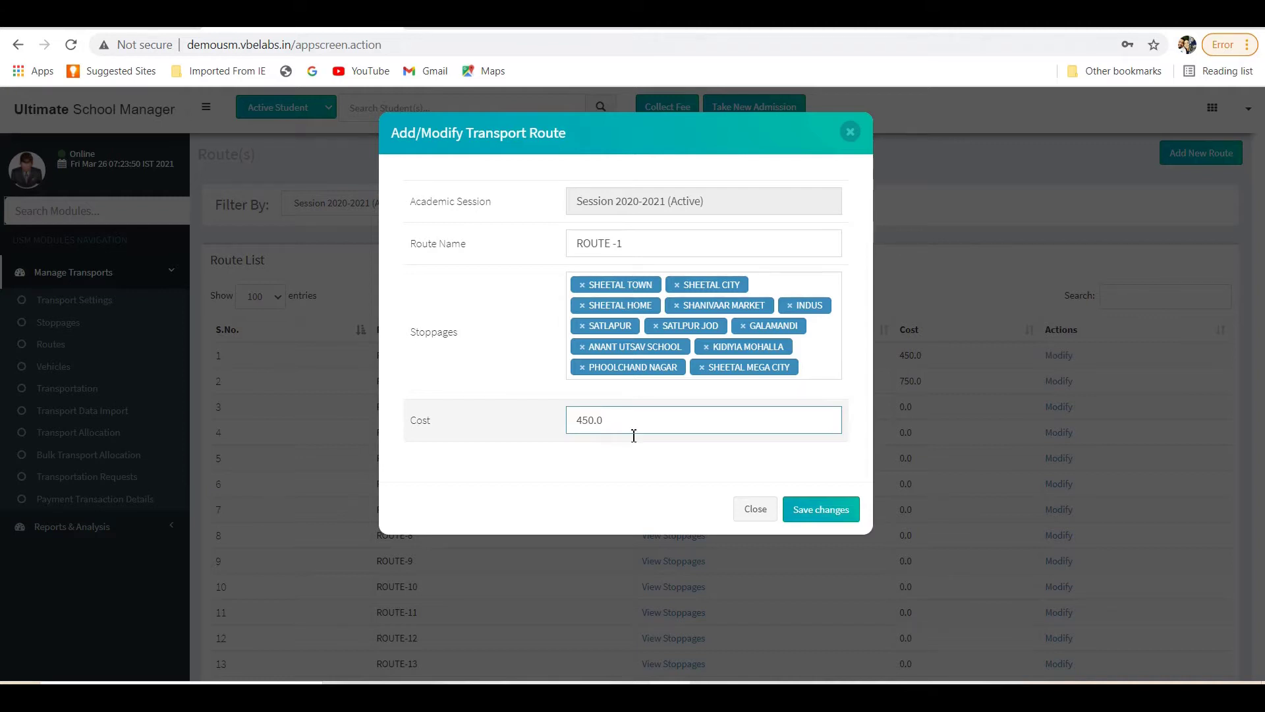
left_click(758, 519)
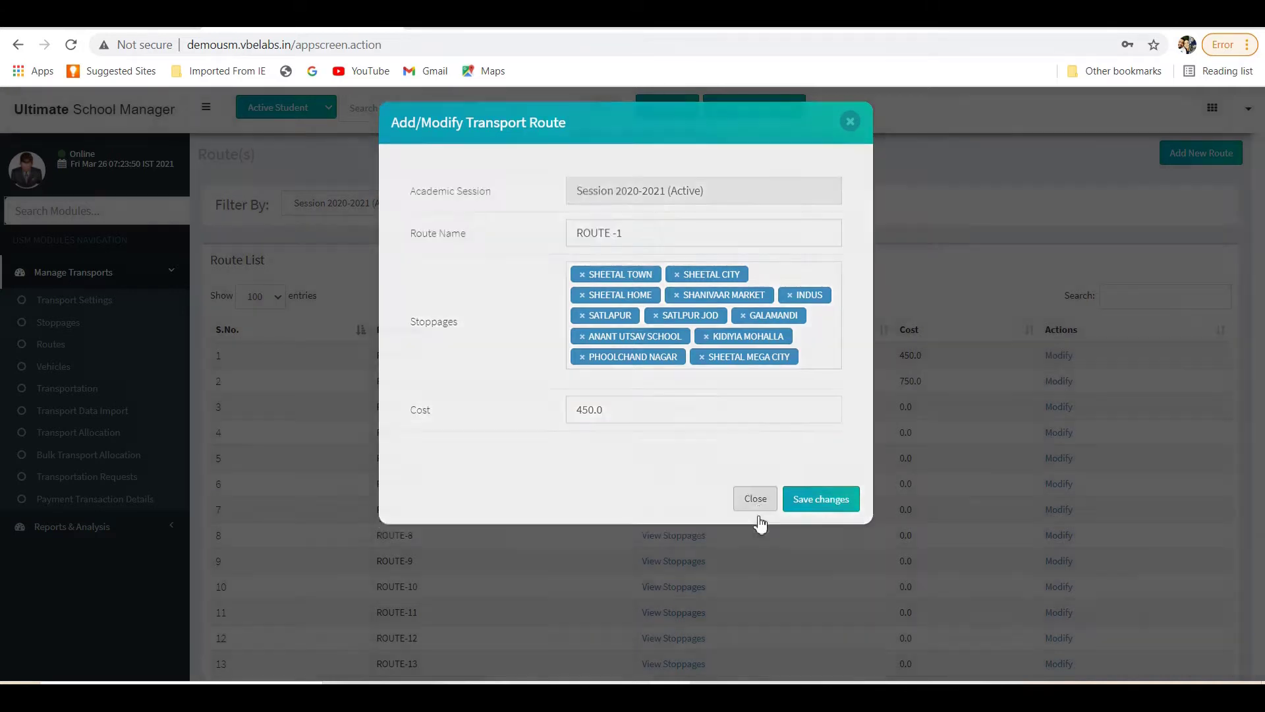
- Look at the blank new route form and its stoppages field, and close it without saving
left_click(1198, 157)
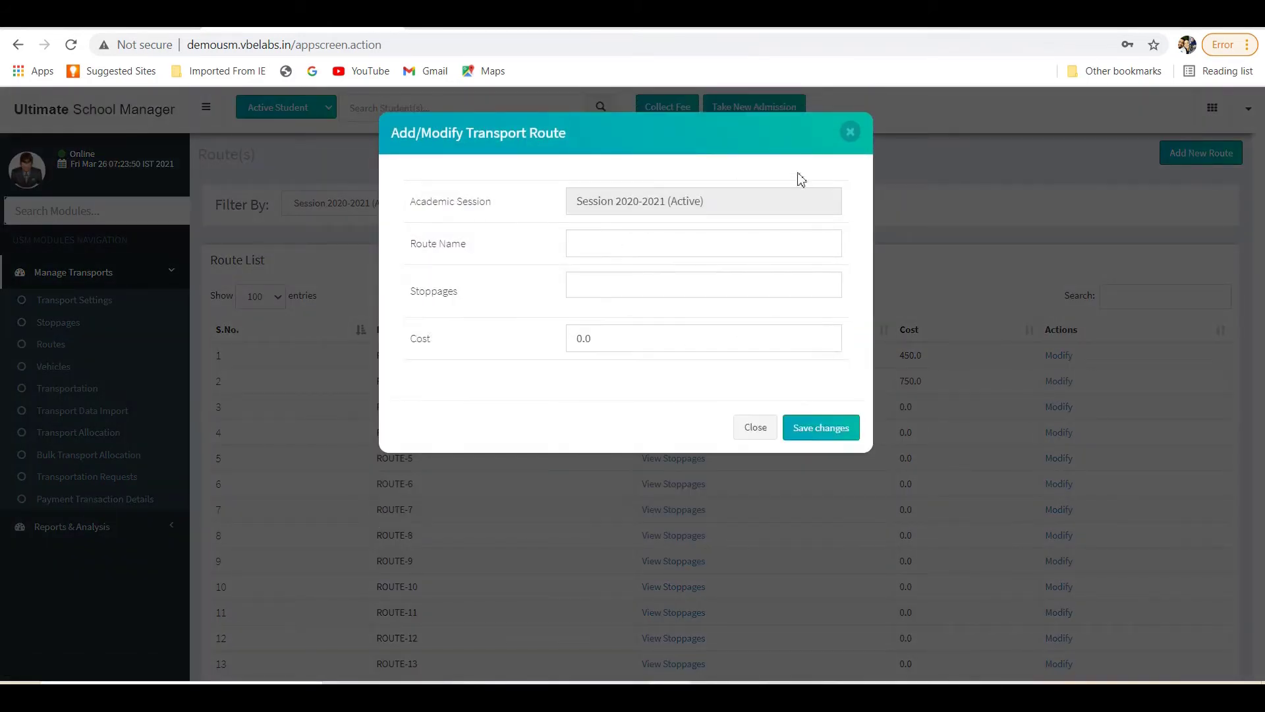
left_click(679, 285)
left_click(461, 359)
left_click(756, 427)
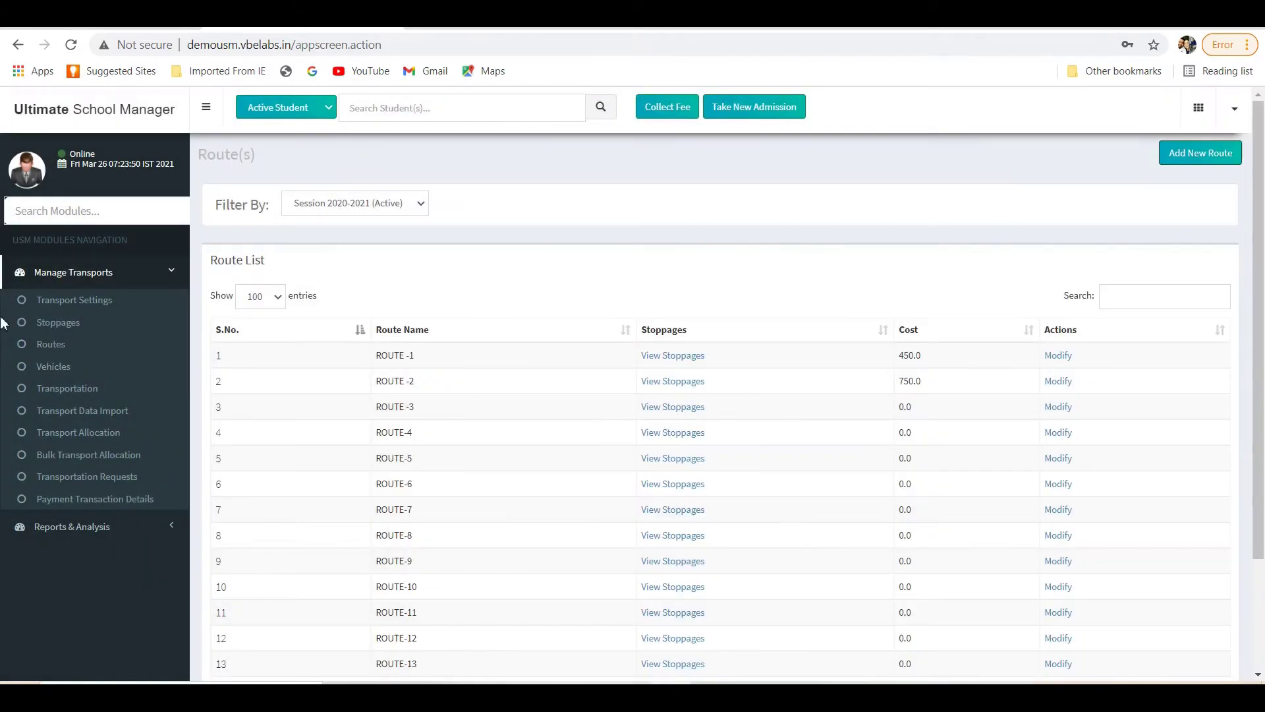
- Filter the vehicles by Session 2020-2021 (Active), check the vehicle type options, and view the BUS NO. 12 details without changing them
left_click(65, 367)
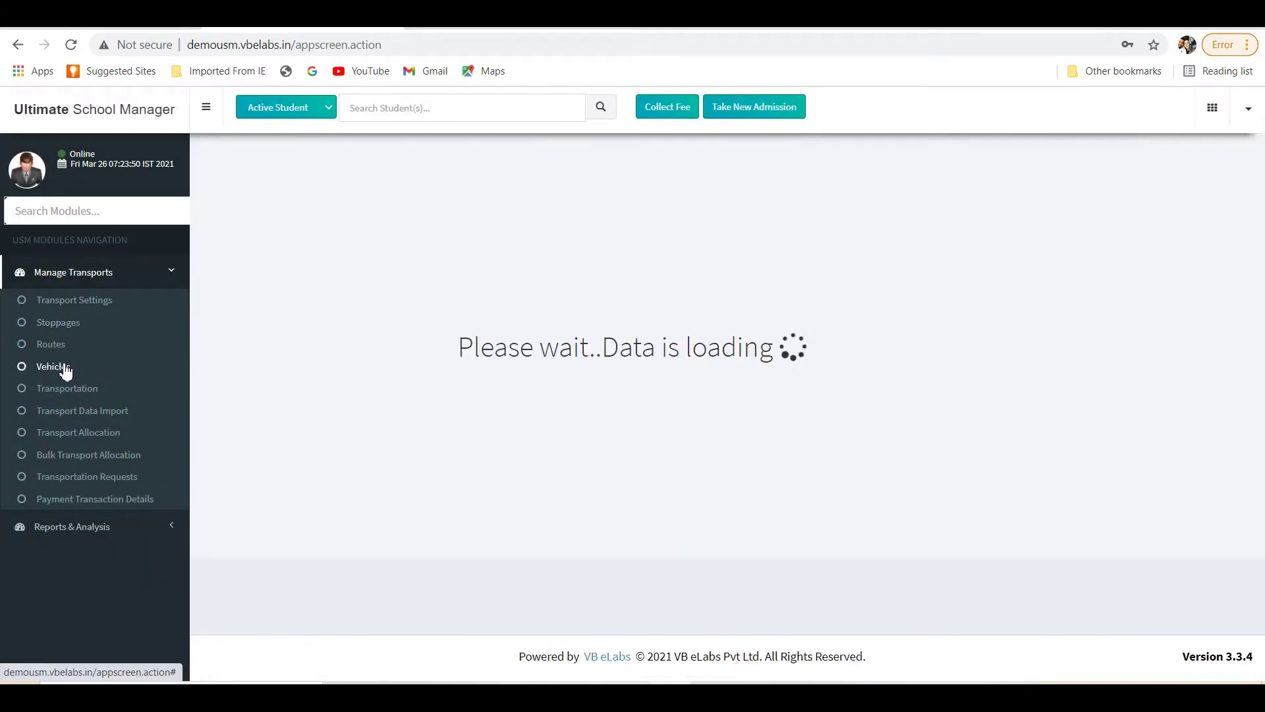
left_click(416, 215)
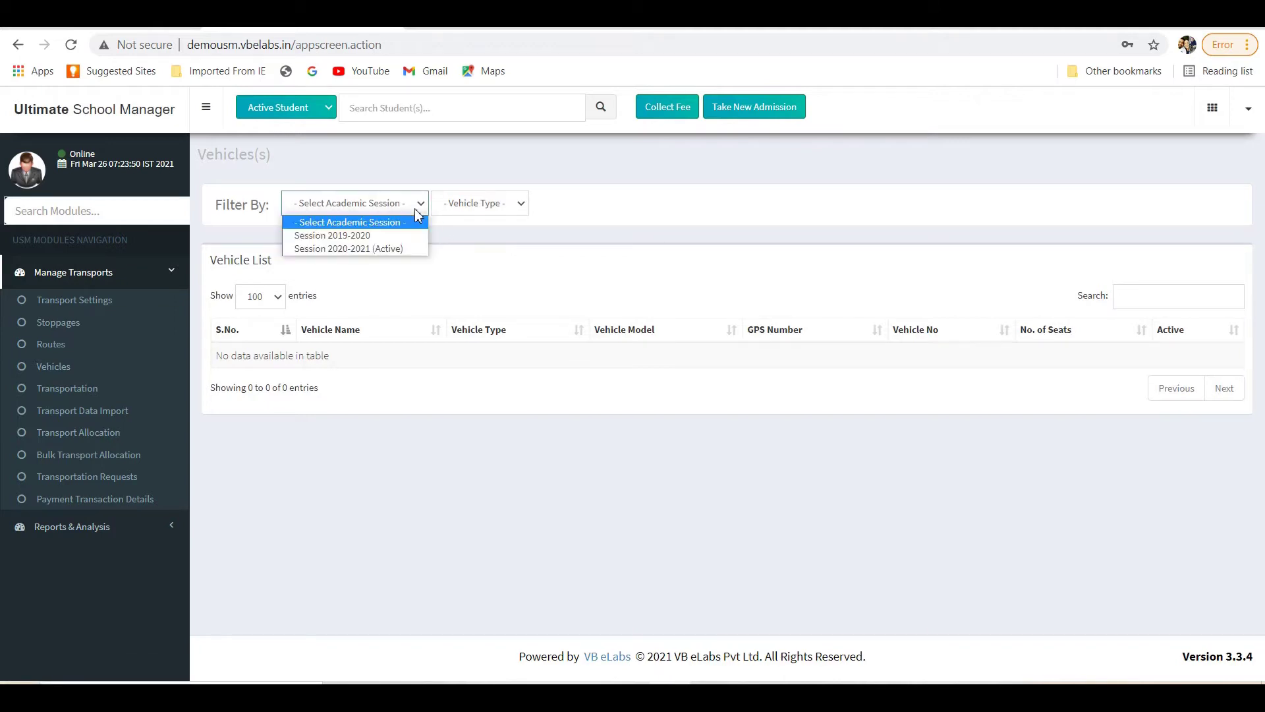
left_click(396, 249)
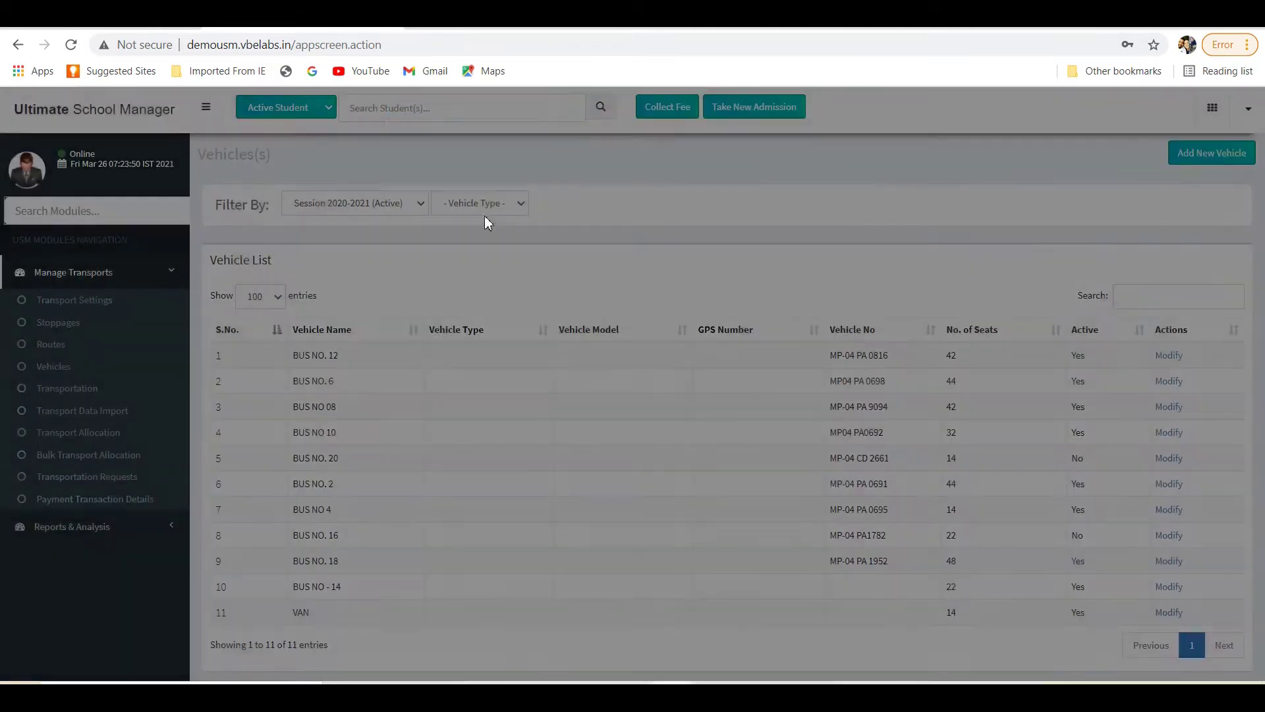
left_click(493, 210)
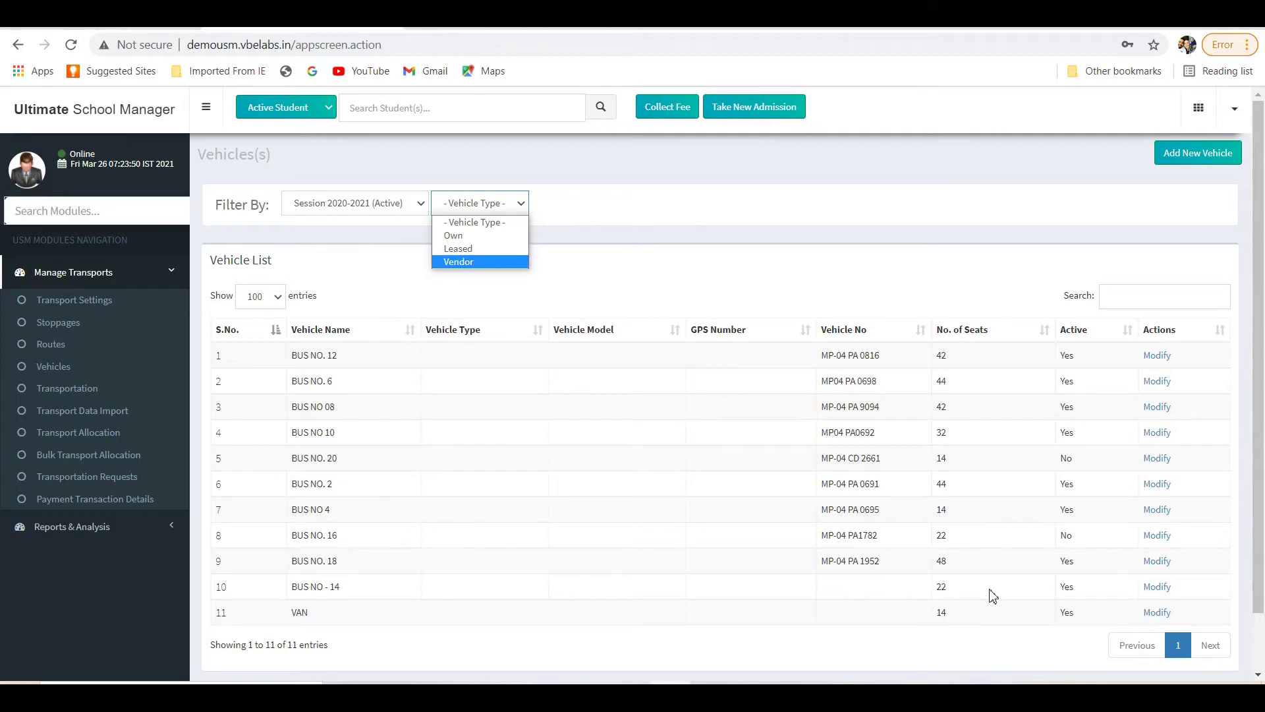
left_click(1165, 358)
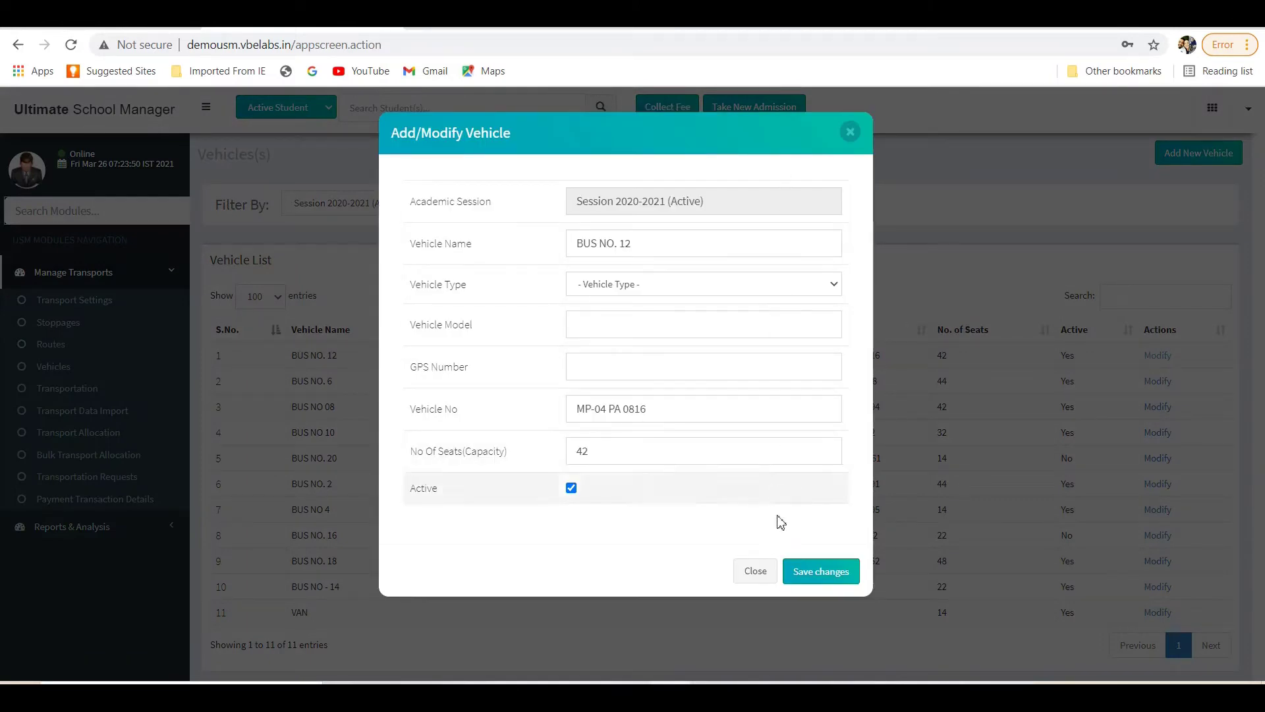
left_click(756, 578)
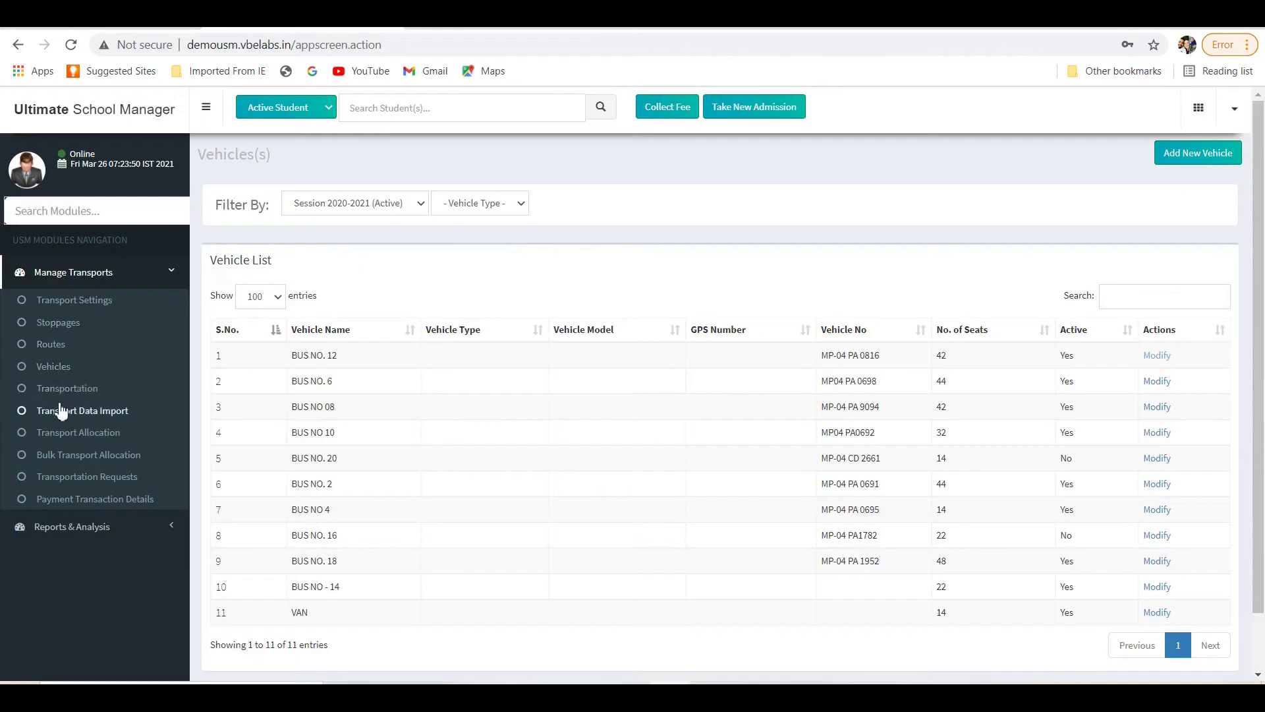
- Open the transportation list and filter it by Session 2020-2021 (Active)
left_click(61, 392)
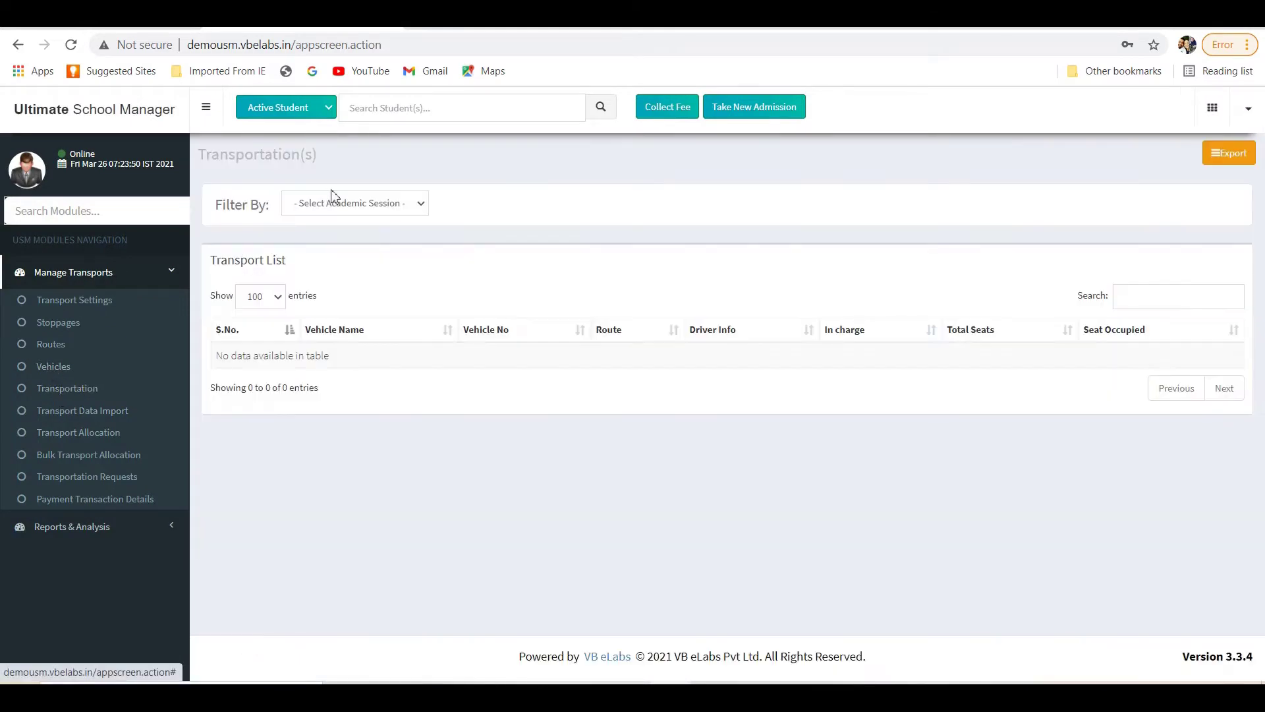
left_click(367, 210)
left_click(366, 250)
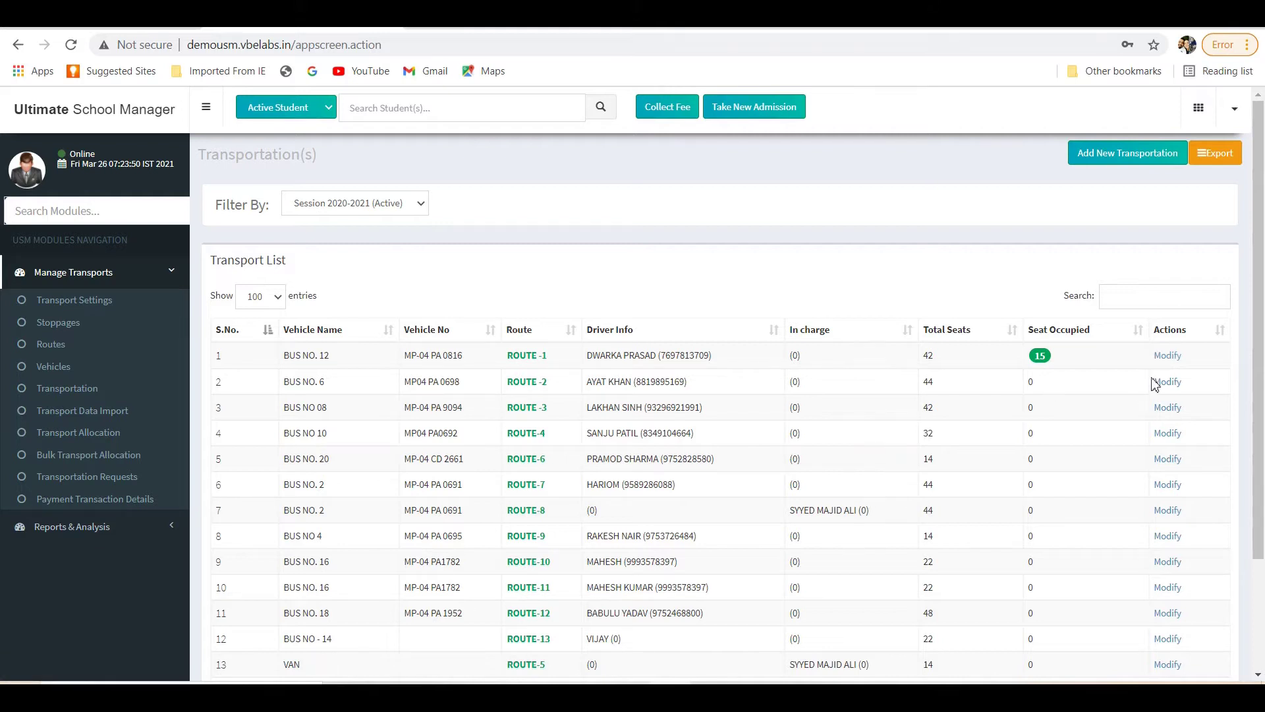
- Assign a staff member as in charge of the BUS NO. 12 transportation on ROUTE -1 and save the record
left_click(1168, 359)
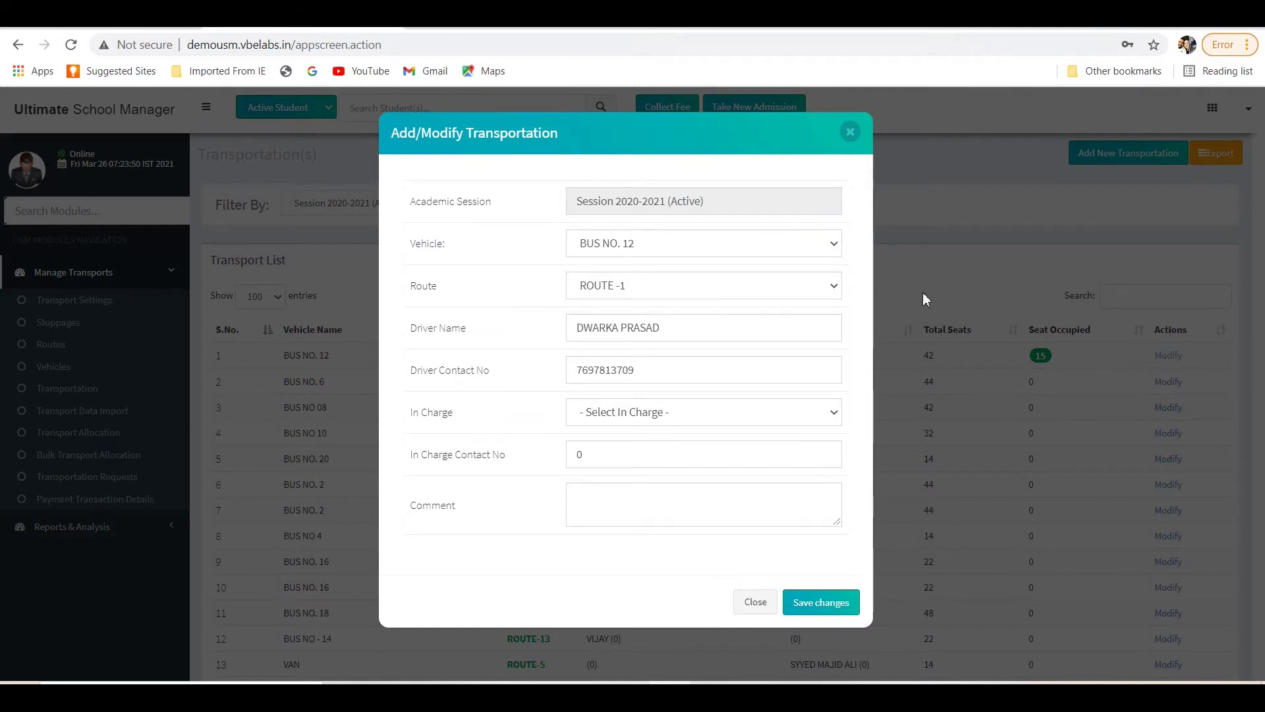
left_click(775, 414)
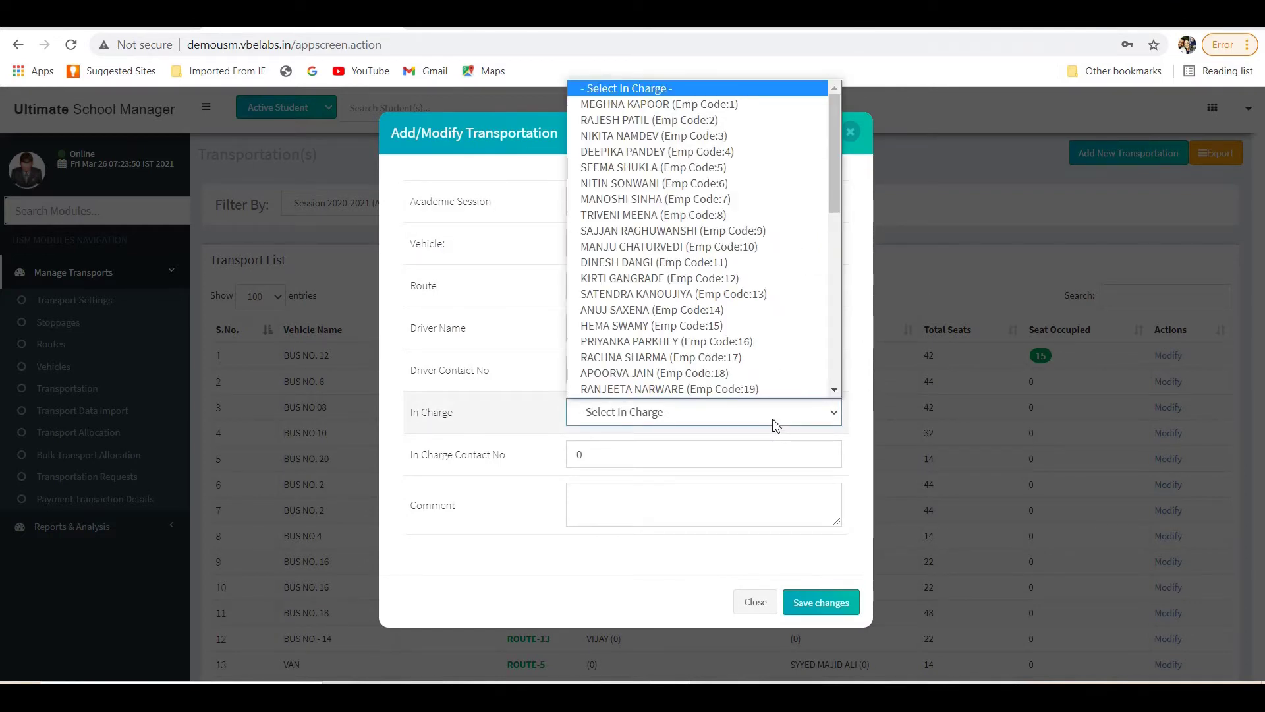
scroll(725, 369, "down", 1)
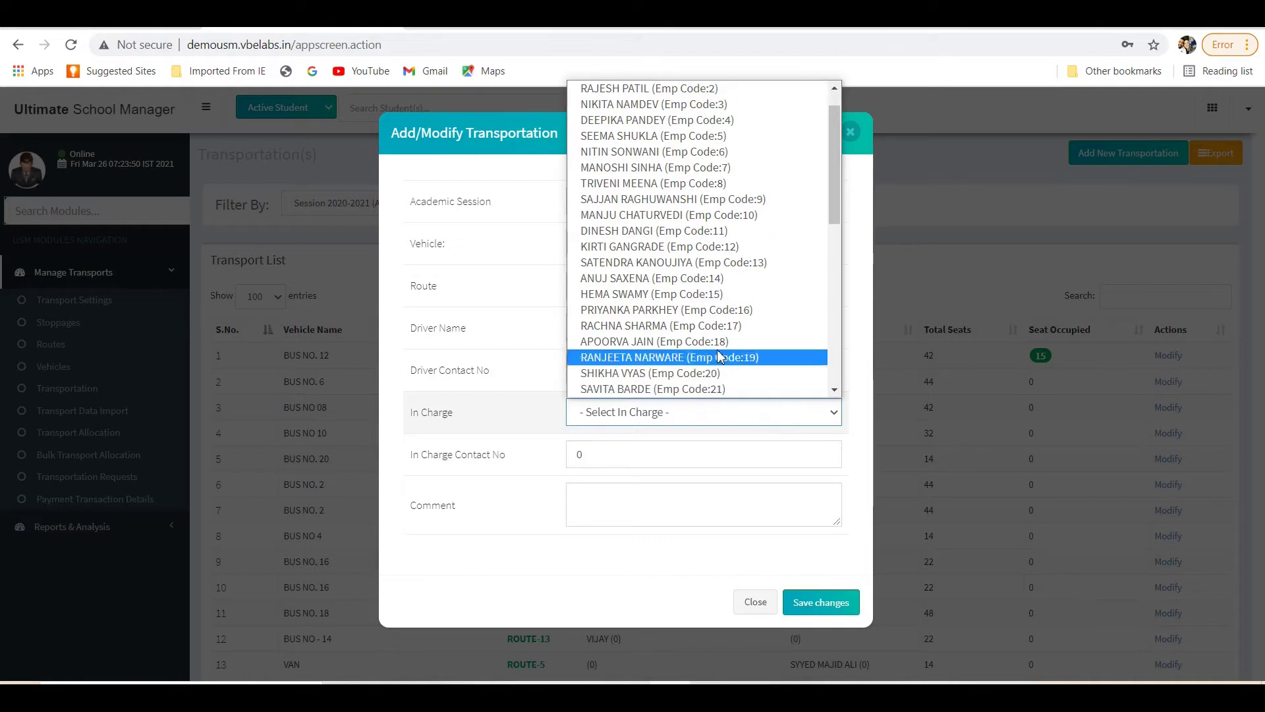
left_click(702, 311)
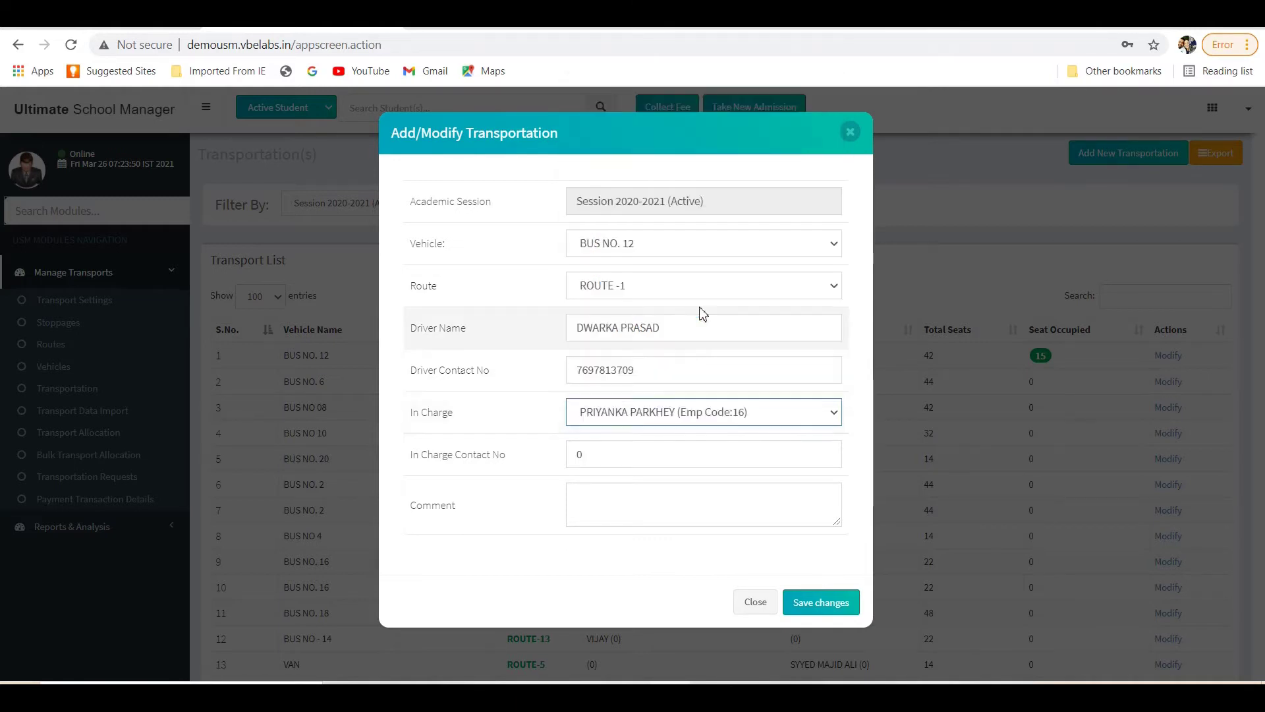
left_click(808, 604)
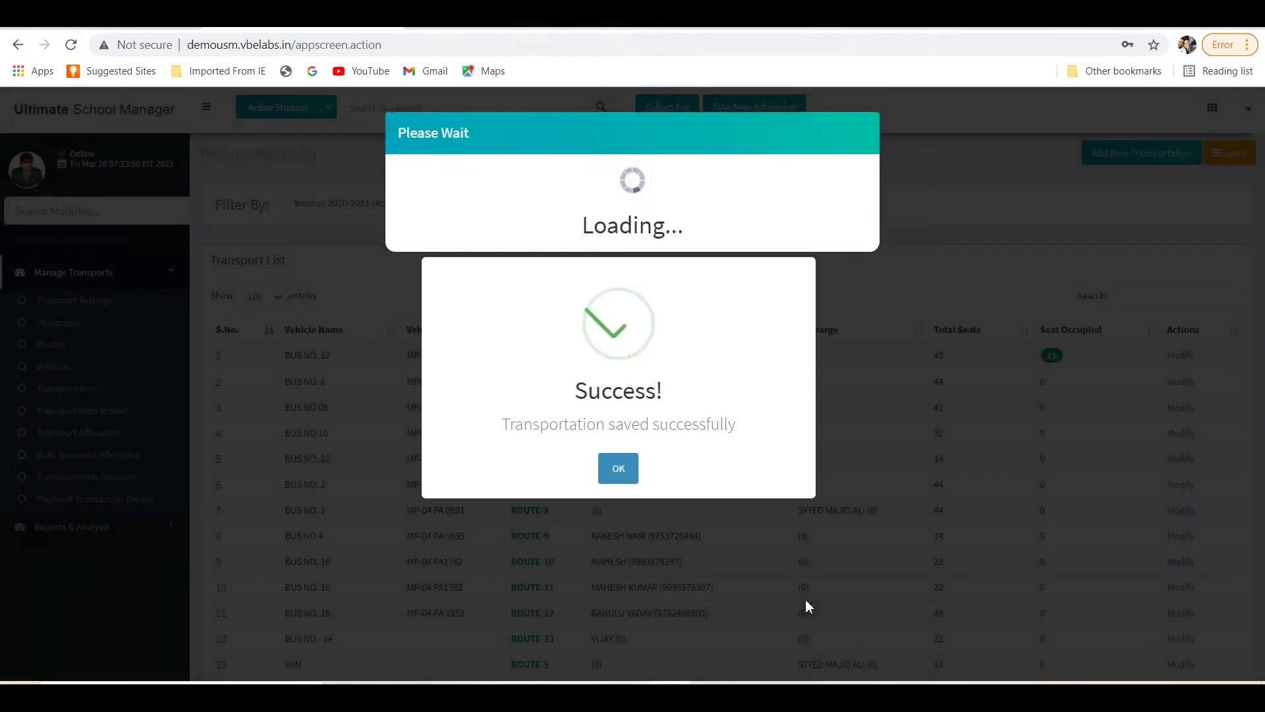
- Look up a Class VII A student in Transport Allocation and start a new transportation request for the student
left_click(616, 466)
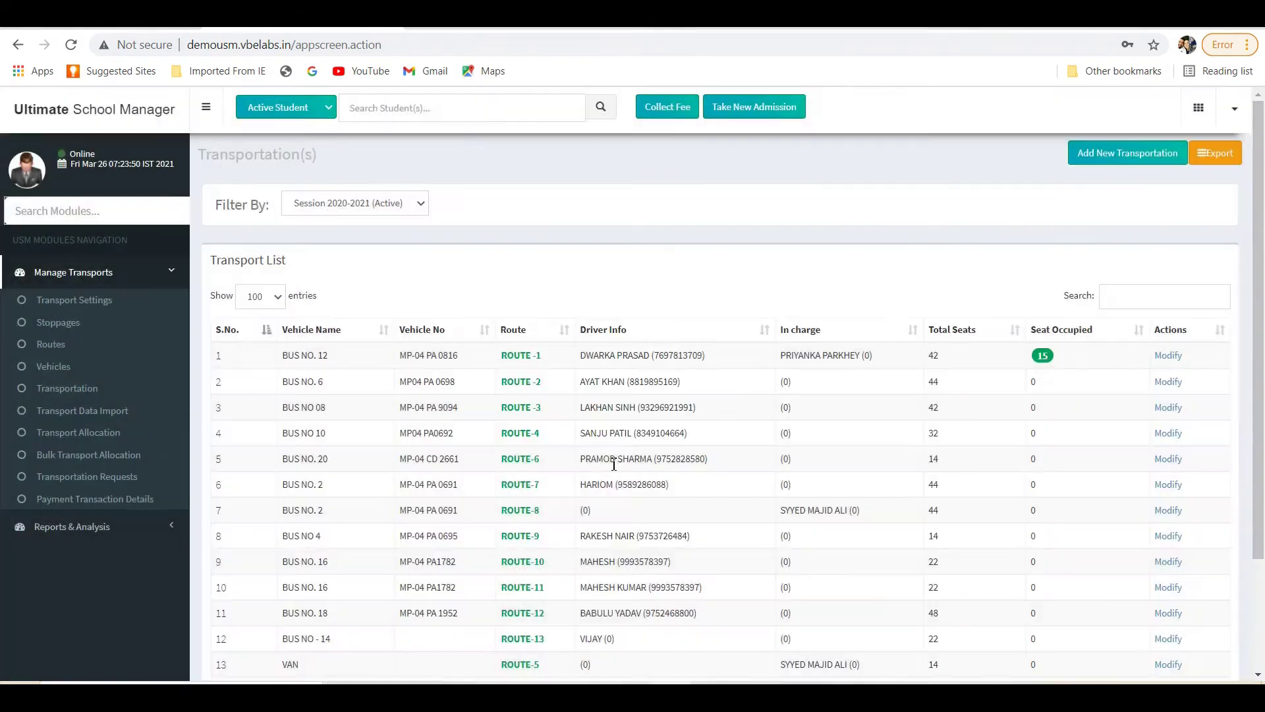
left_click(88, 440)
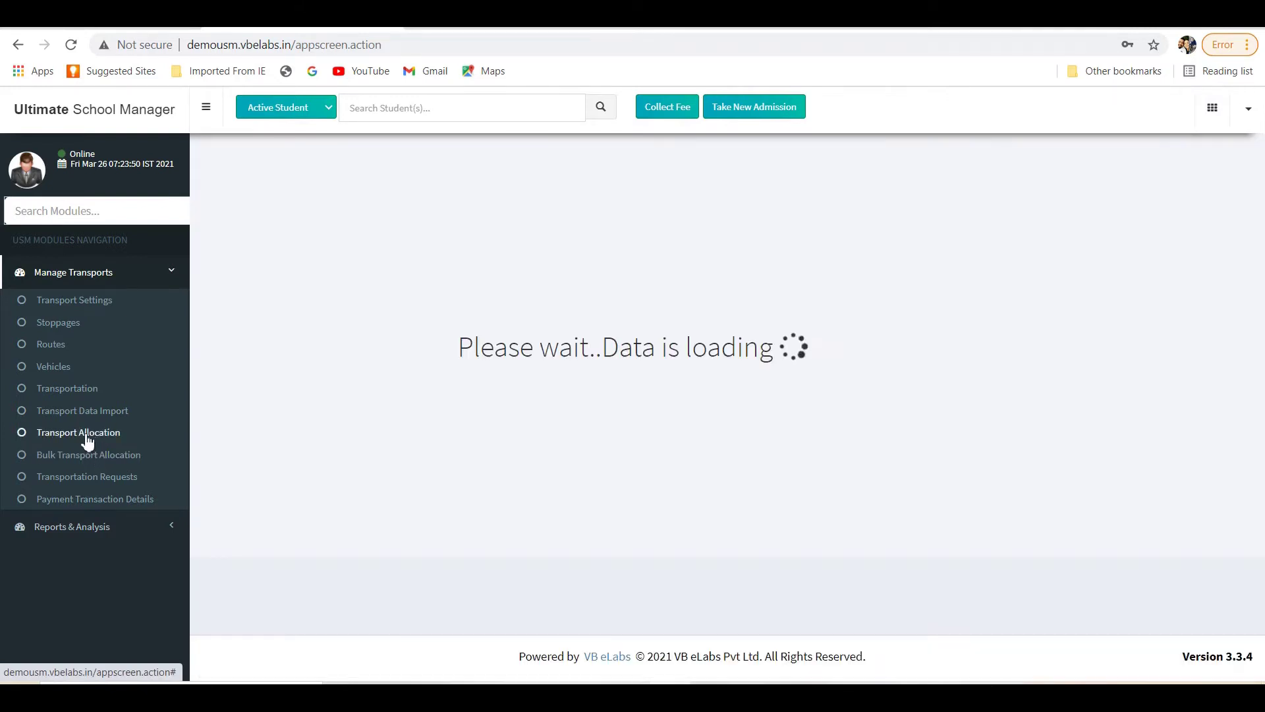
left_click(362, 213)
type("ki")
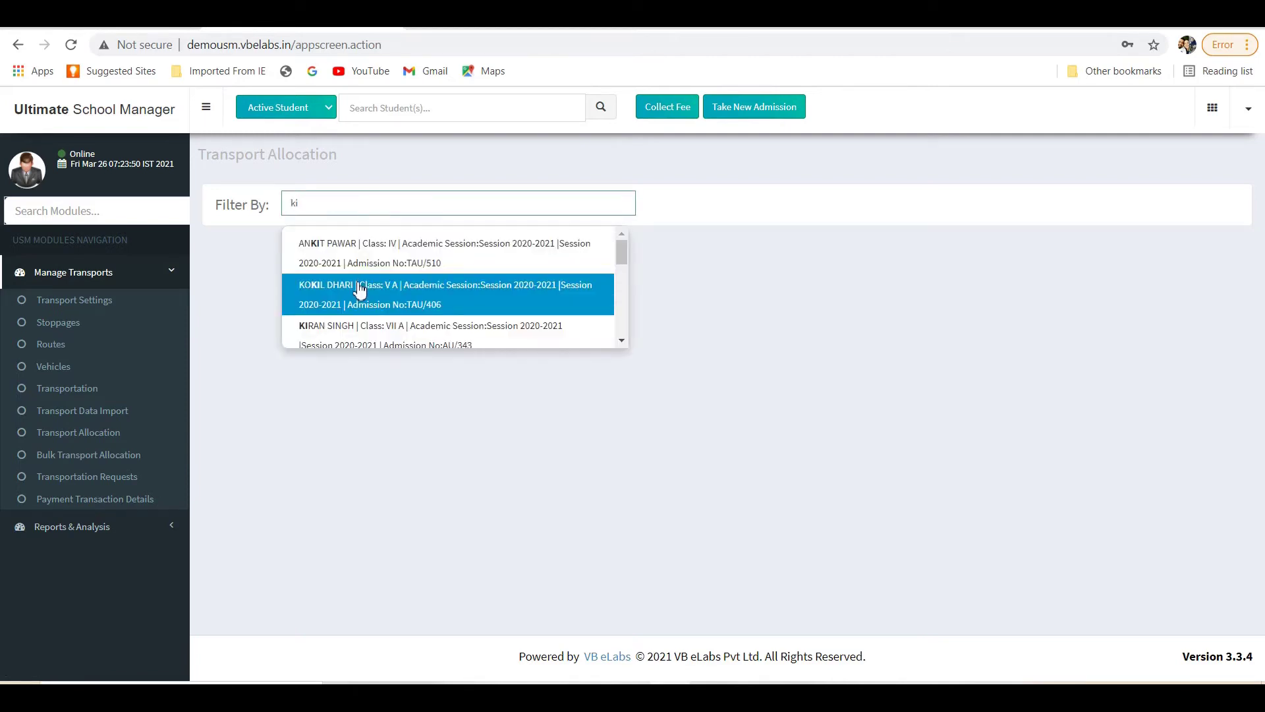
left_click(355, 328)
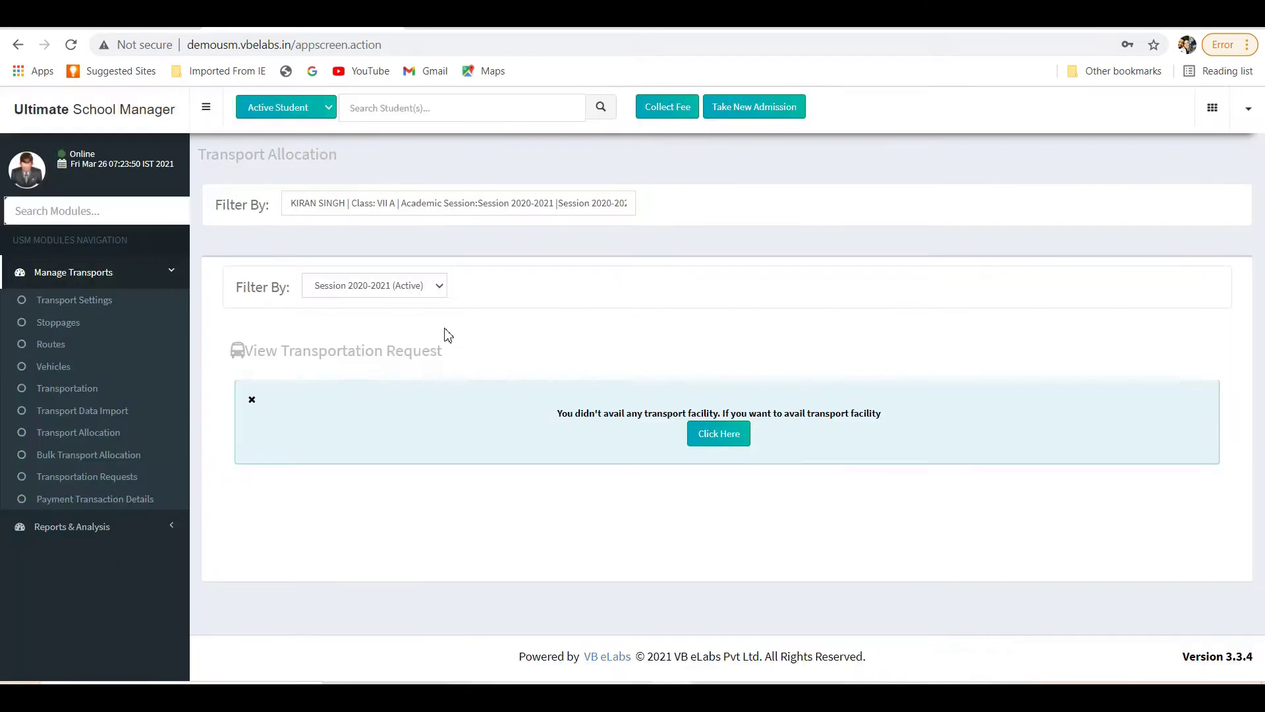
left_click(725, 437)
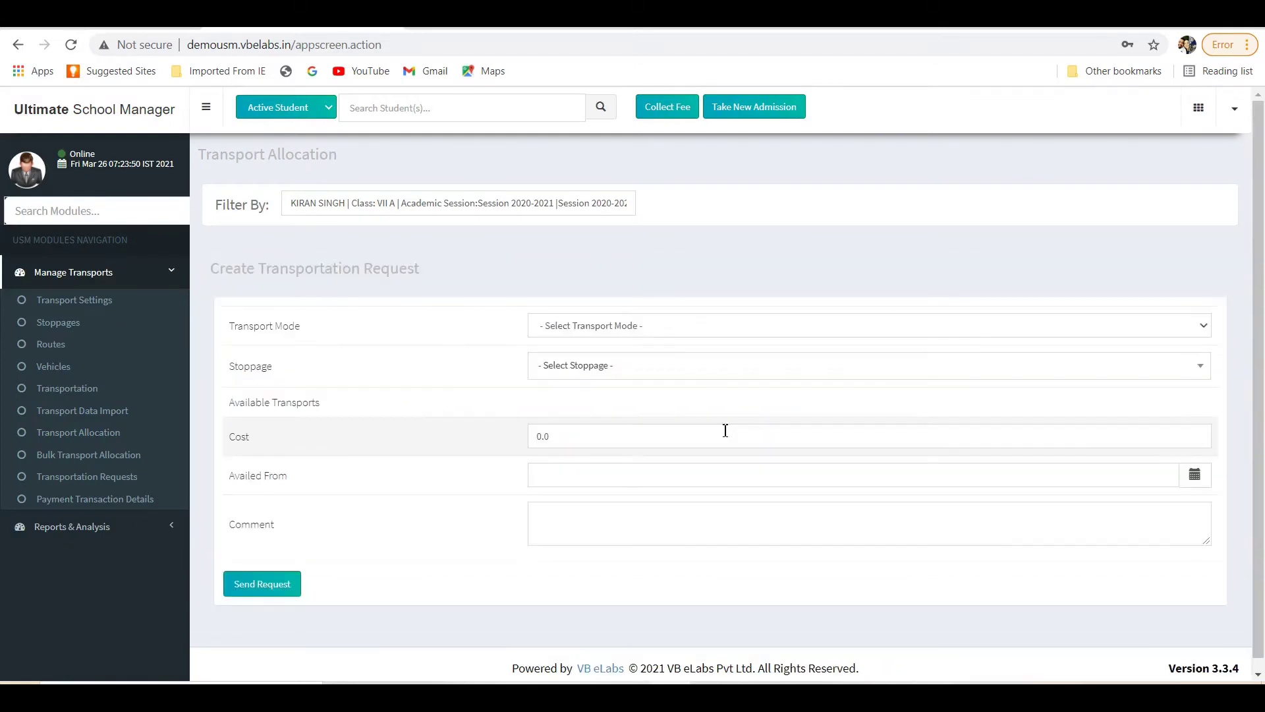
- Set the request to Two Way Transport from the SHANIVAAR MARKET stoppage, using BUS NO. 12 on ROUTE -1
left_click(653, 327)
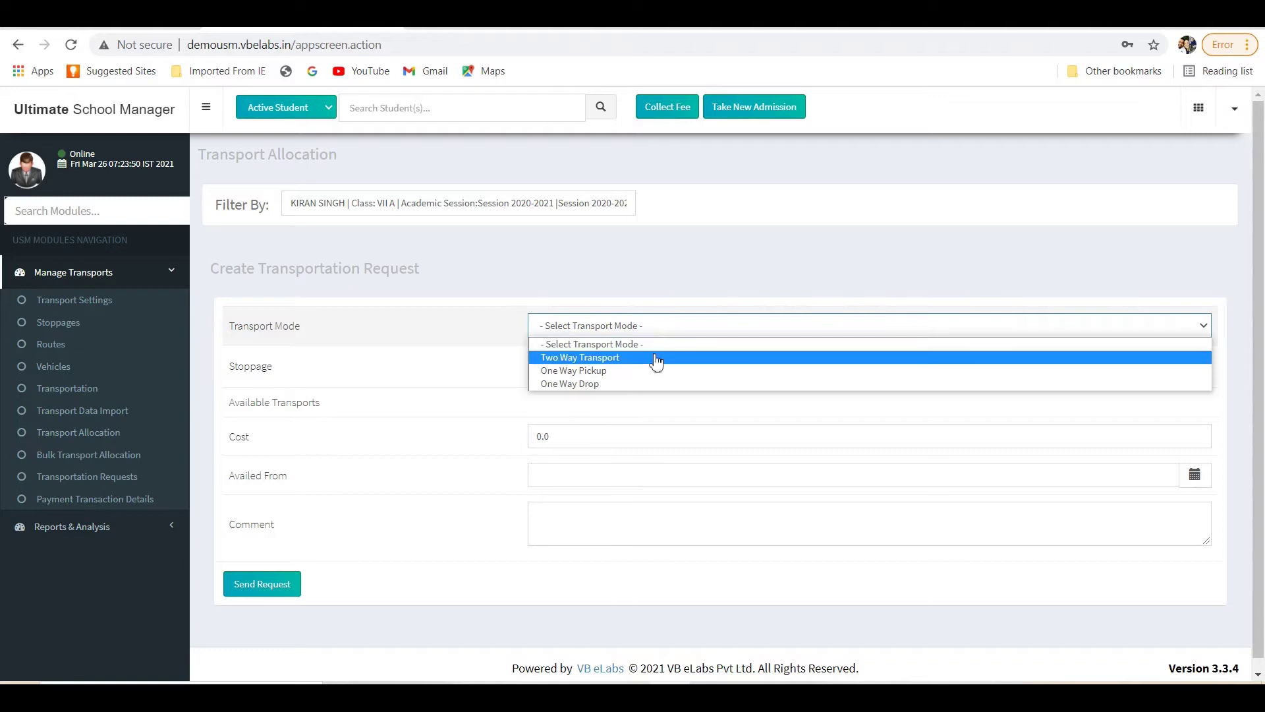
left_click(655, 357)
left_click(657, 376)
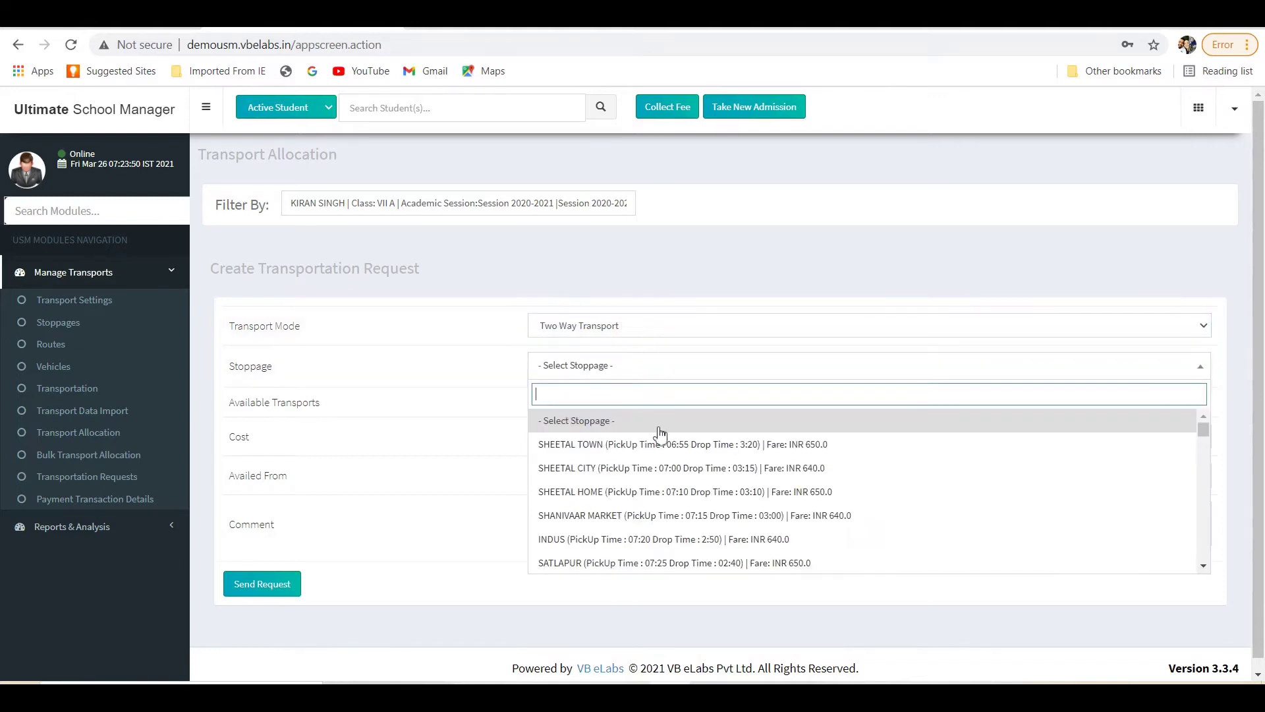
left_click(656, 515)
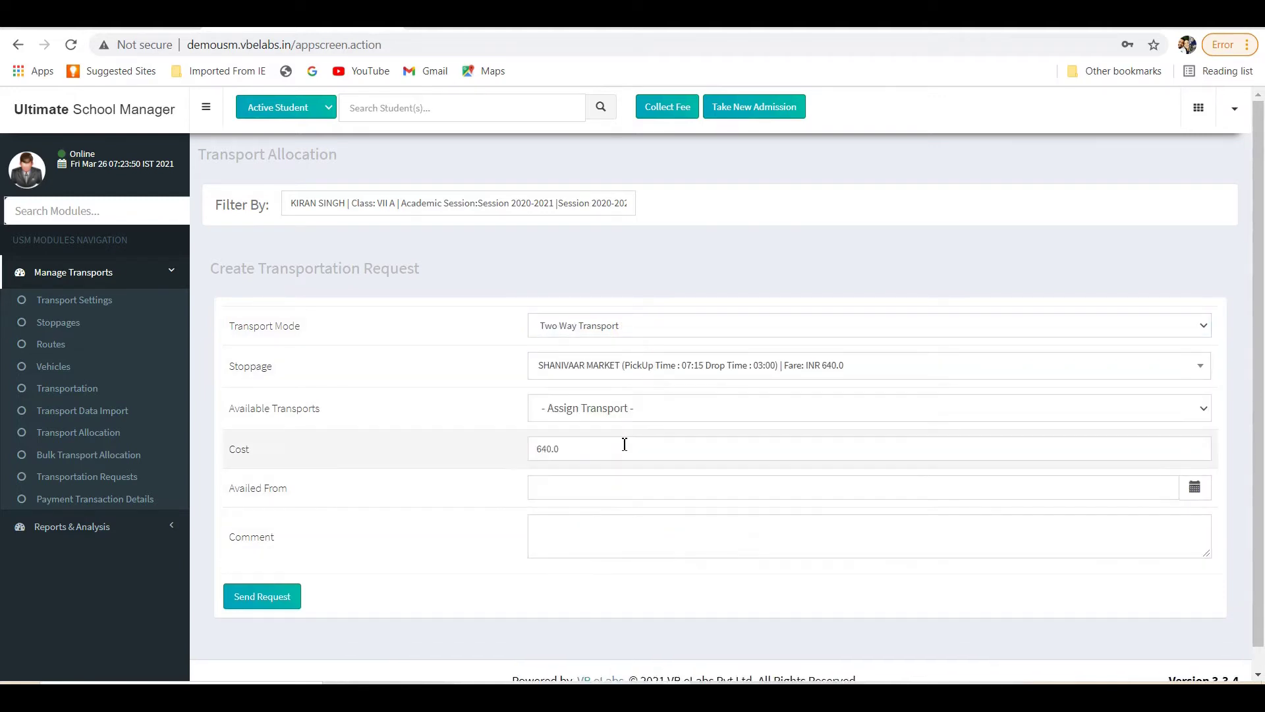
left_click(617, 411)
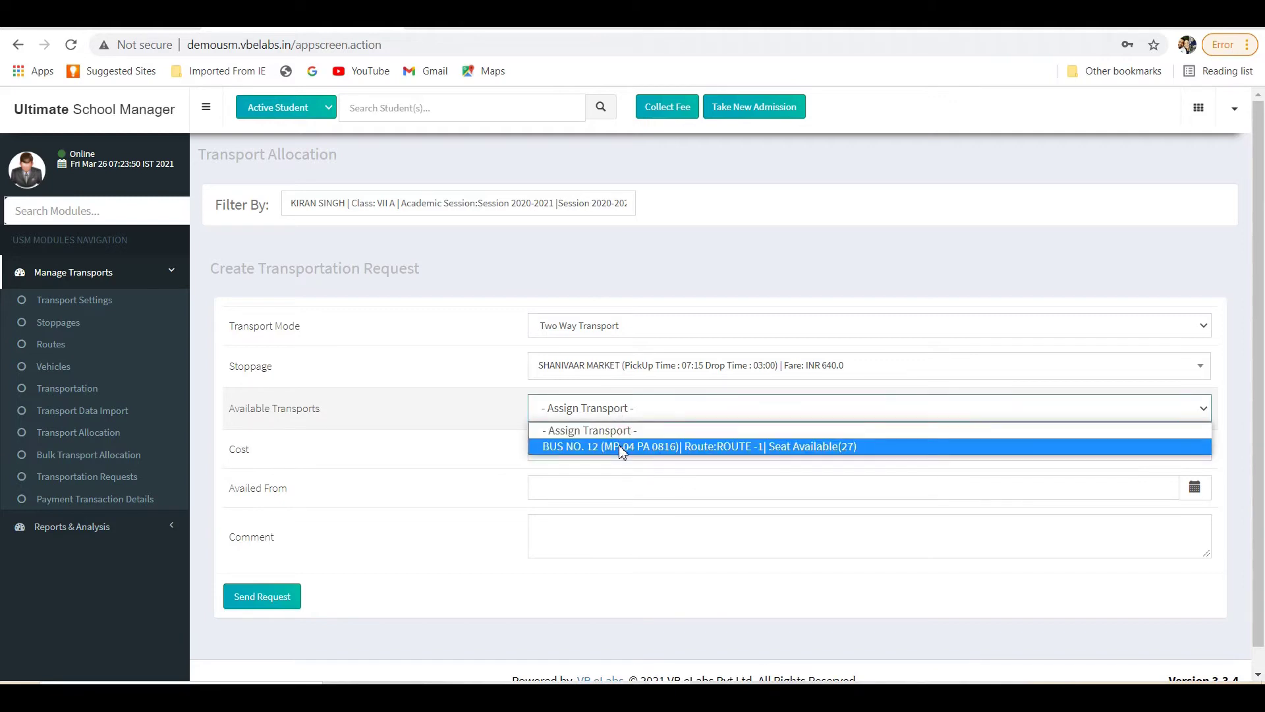
left_click(619, 445)
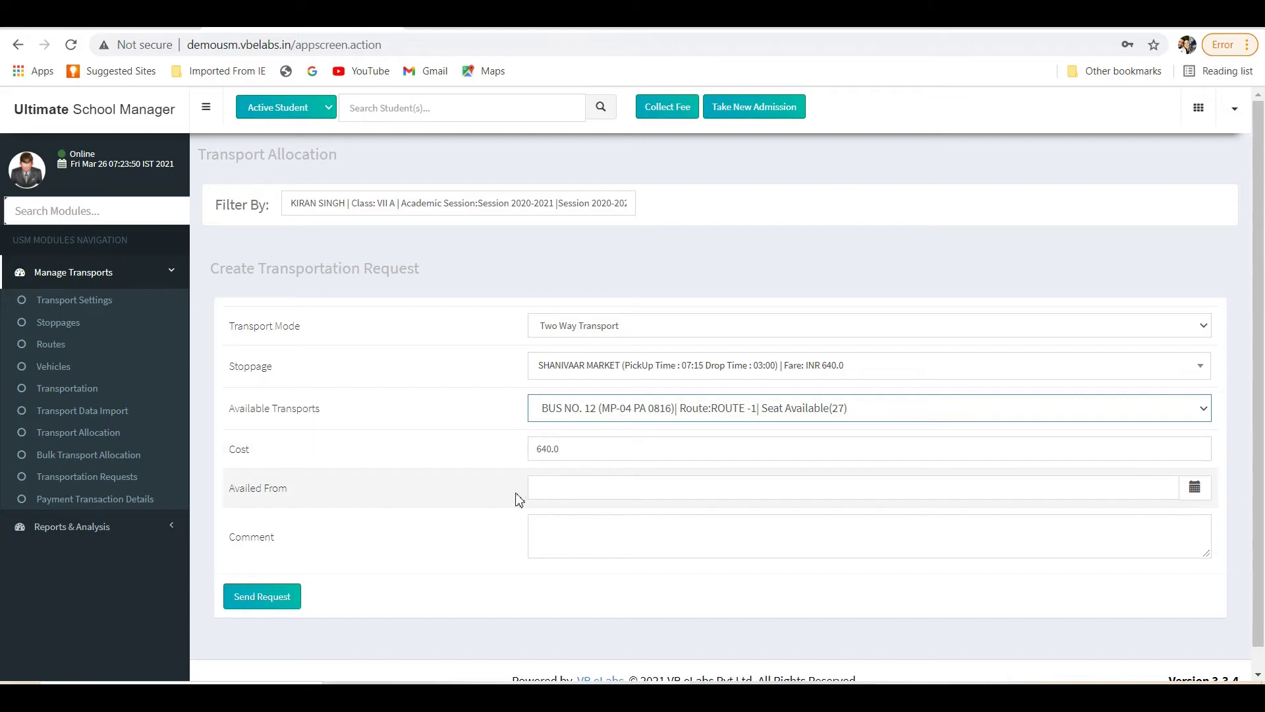
- Set the availed-from date to 23-03-2021, send the transportation request and review the student's transport details
right_click(543, 491)
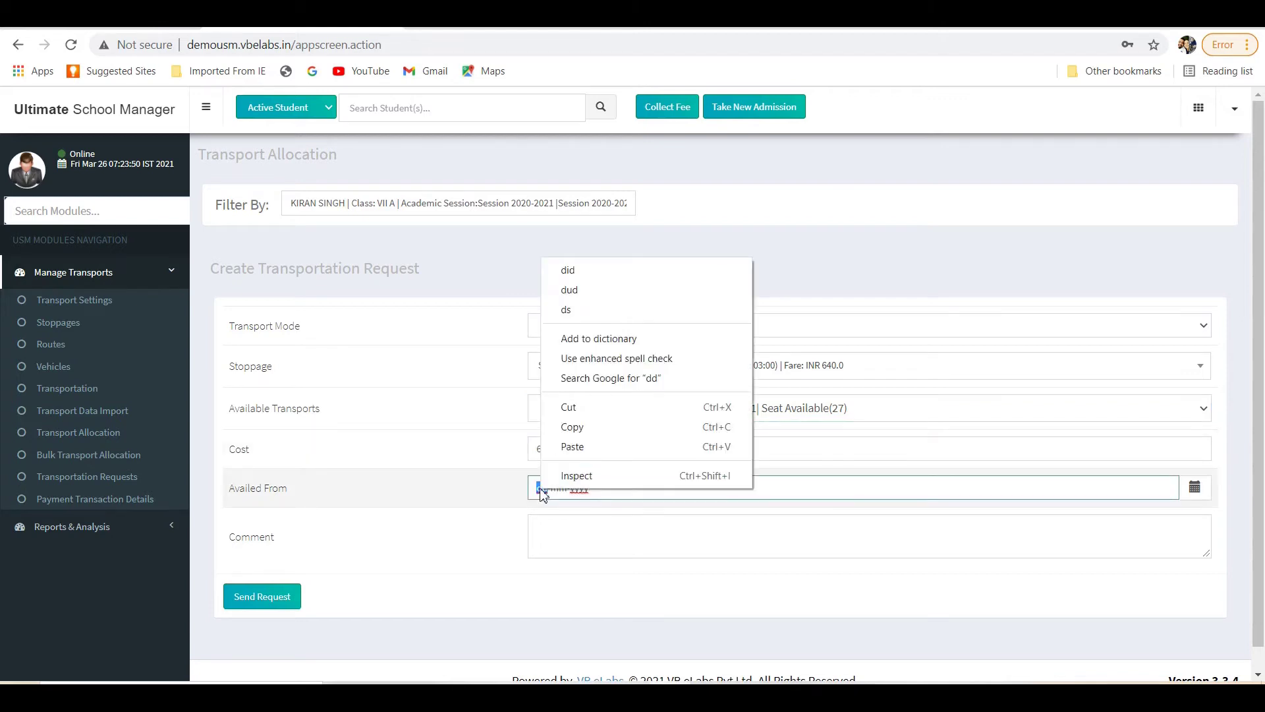
left_click(541, 492)
type("26-0")
type("3-2021")
left_click(533, 522)
left_click(263, 600)
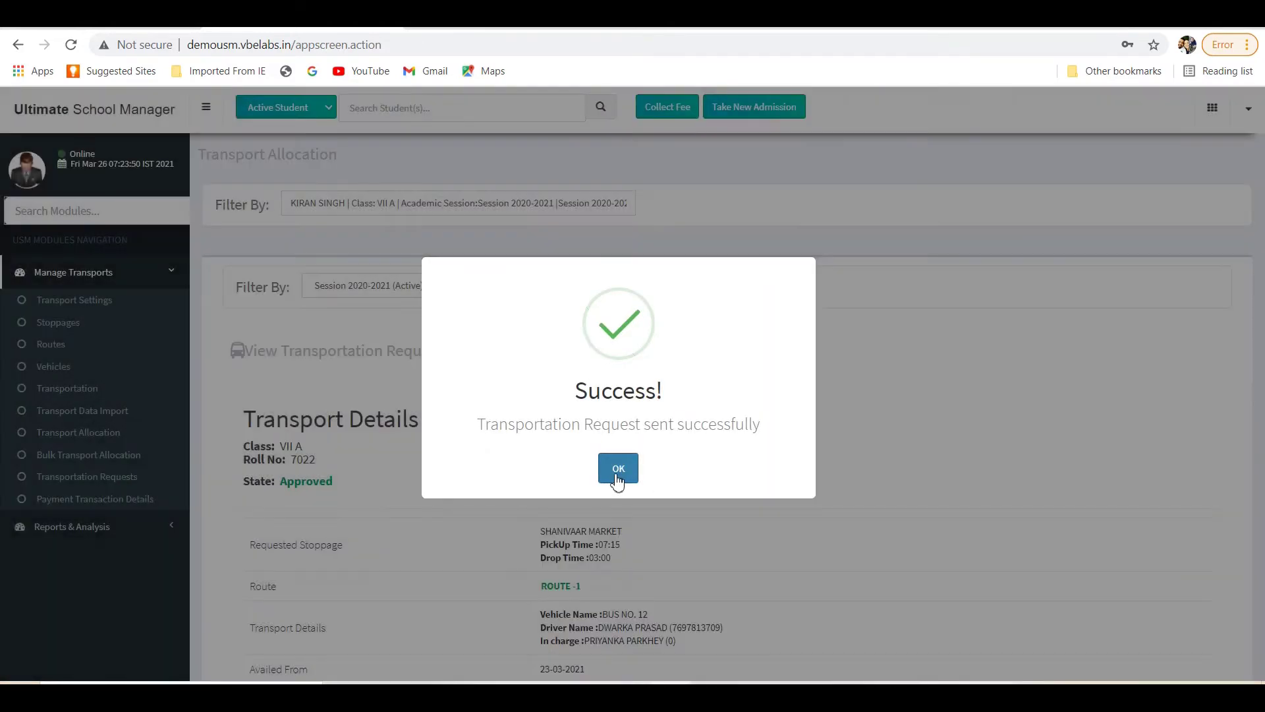
left_click(617, 480)
left_click_drag(1257, 237, 1261, 342)
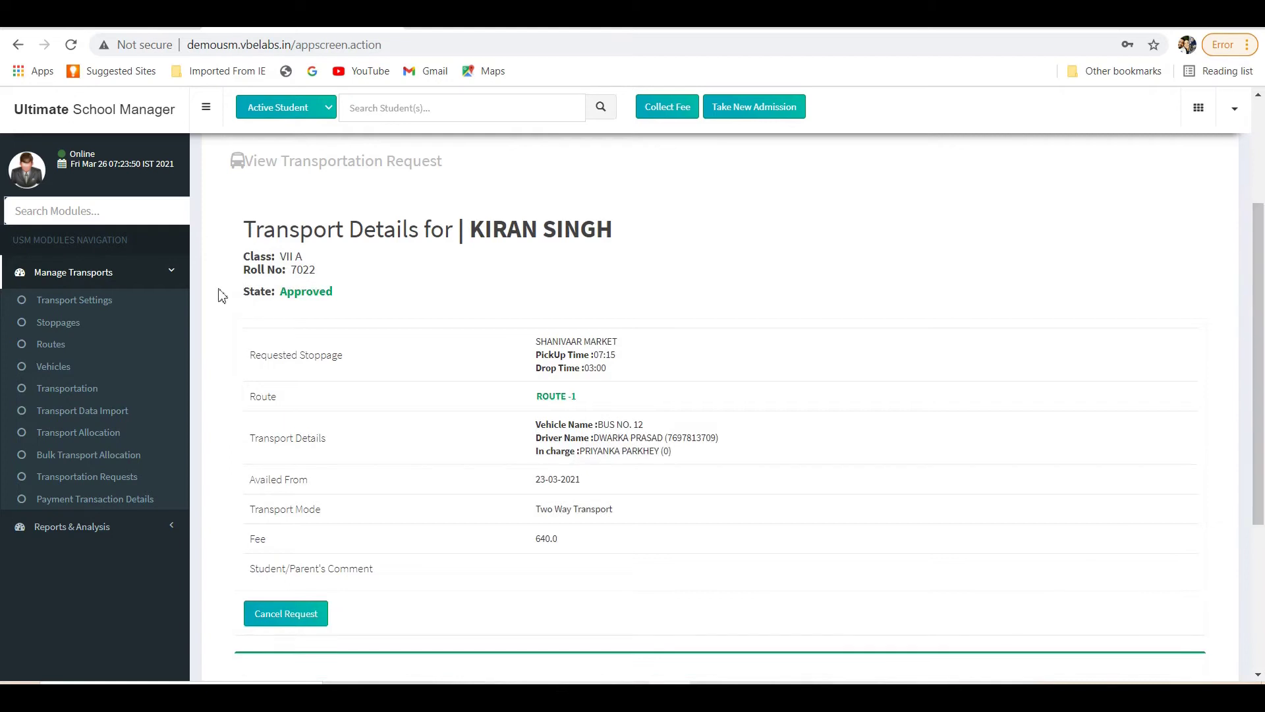
- Open the bulk transport allocation and list the students of Session 2020-2021 (Active), course IX
left_click(60, 462)
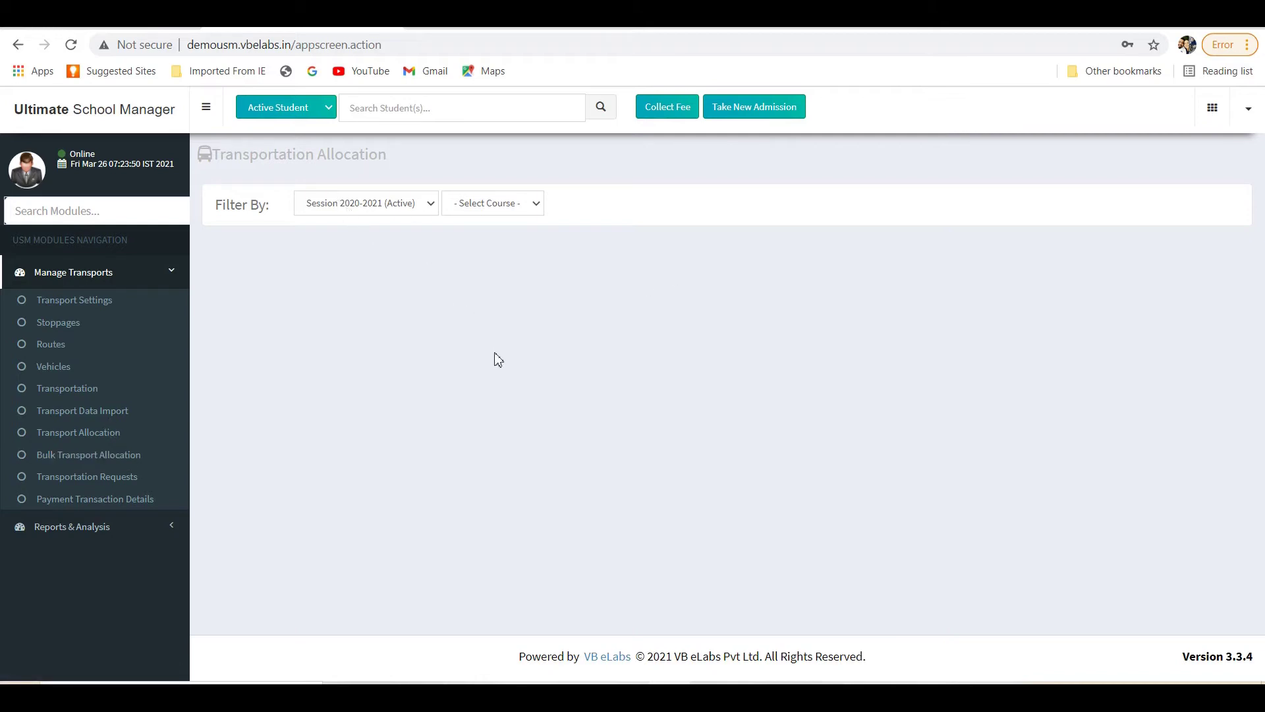
left_click(408, 210)
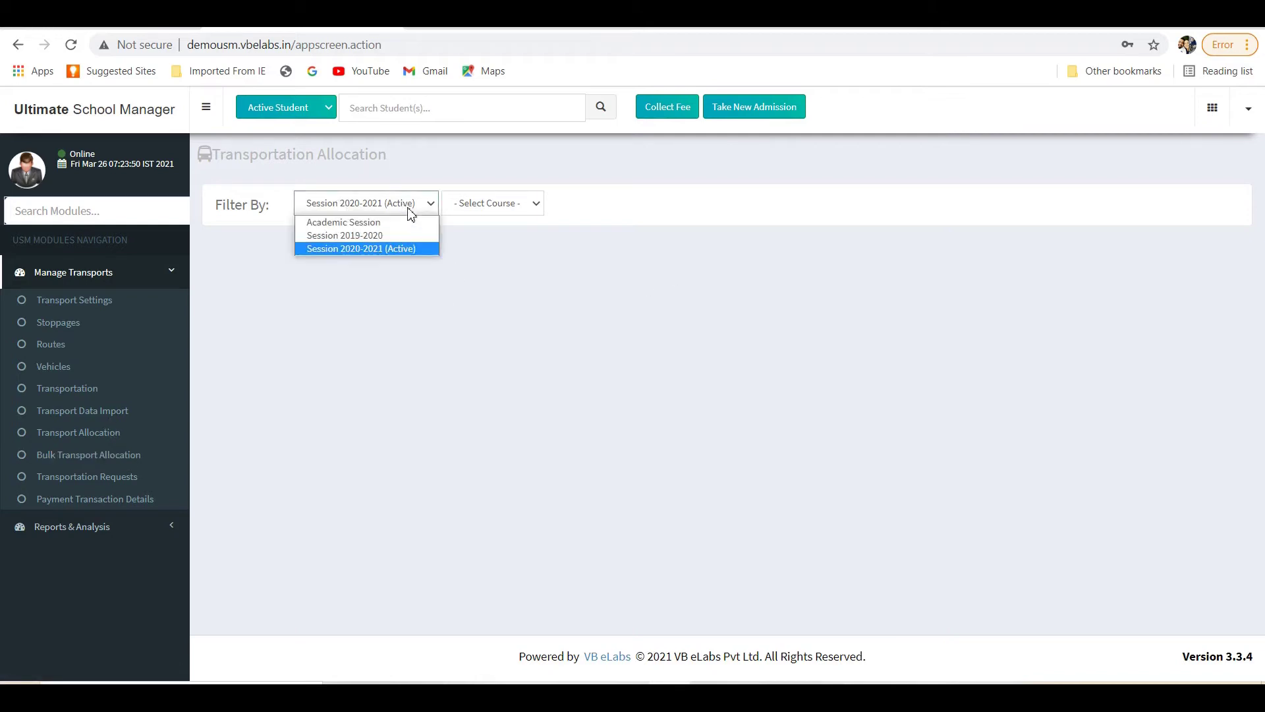
left_click(412, 249)
left_click(523, 203)
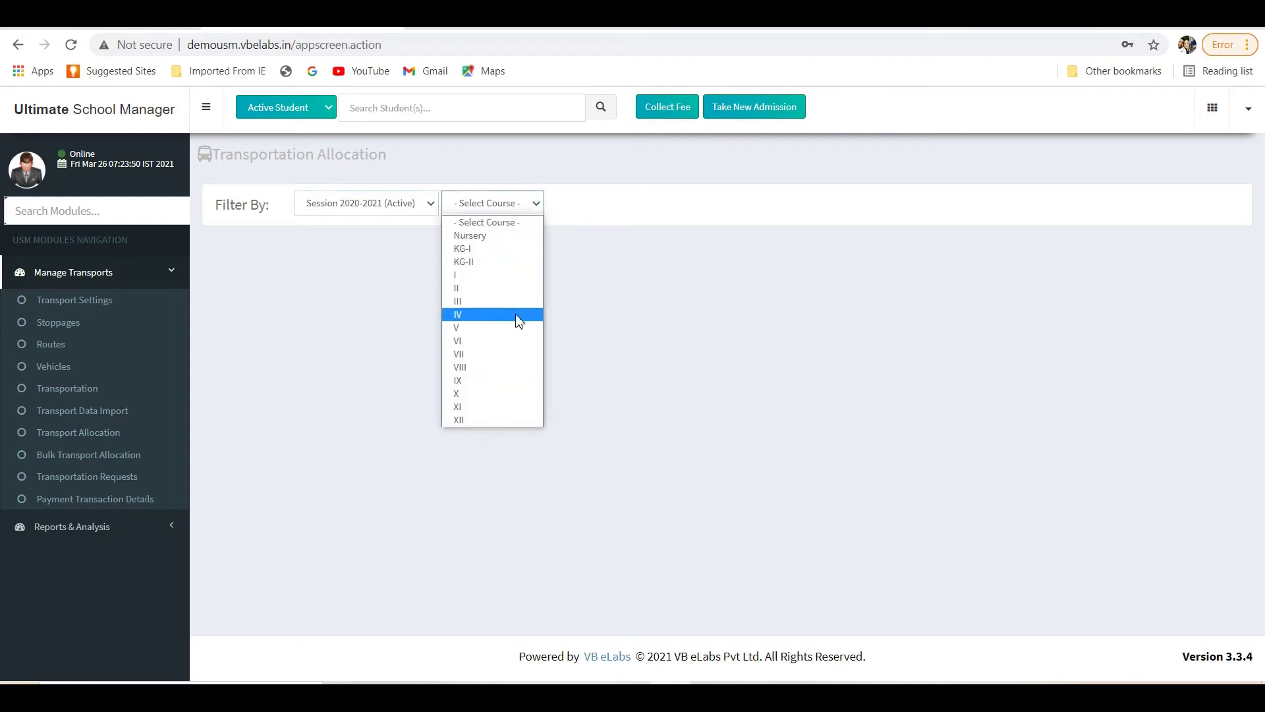
left_click(513, 388)
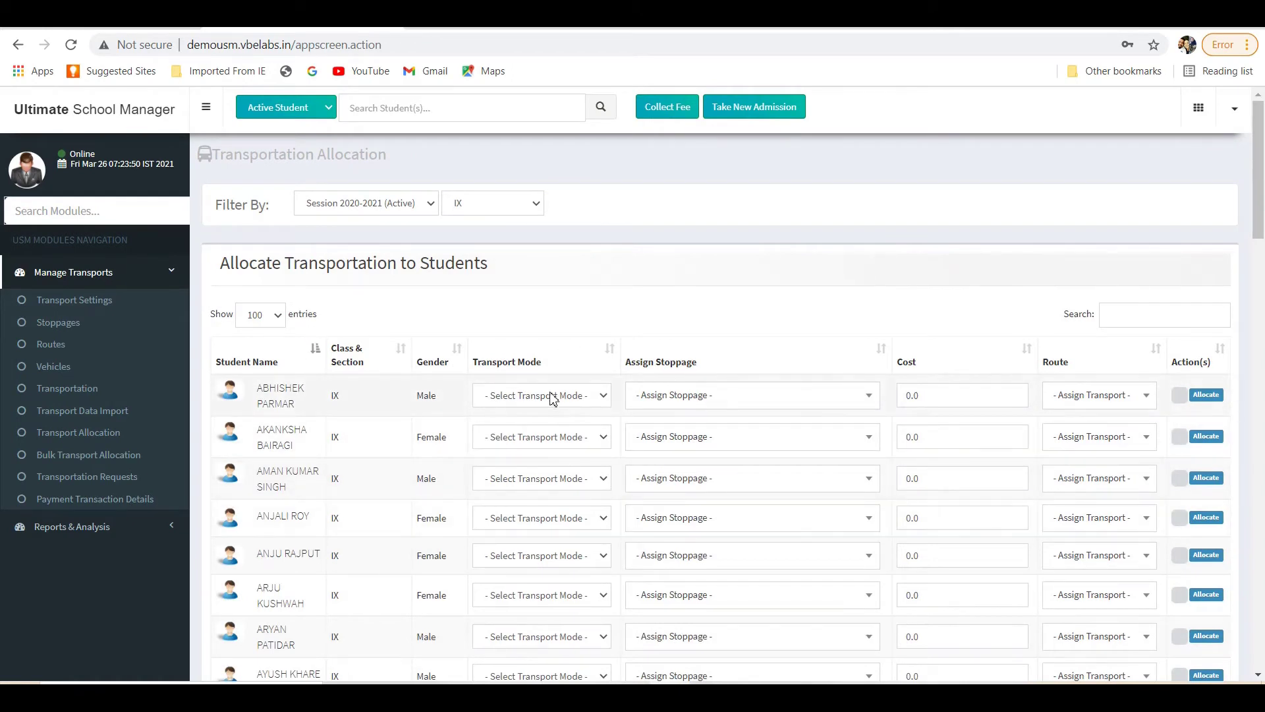
- Give the first listed student One Way Pickup from SHEETAL CITY on BUS NO. 12, ROUTE -1, and mark the row for allocation
left_click(552, 395)
left_click(552, 442)
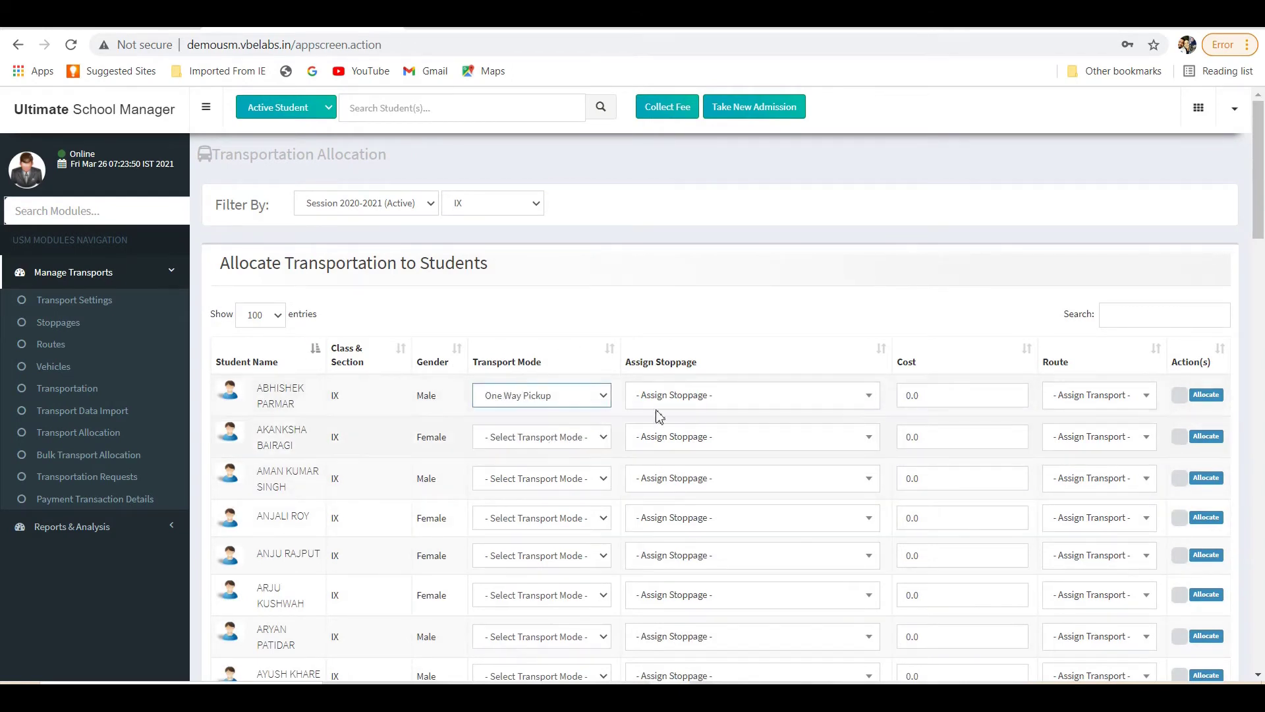
left_click(698, 396)
left_click(698, 494)
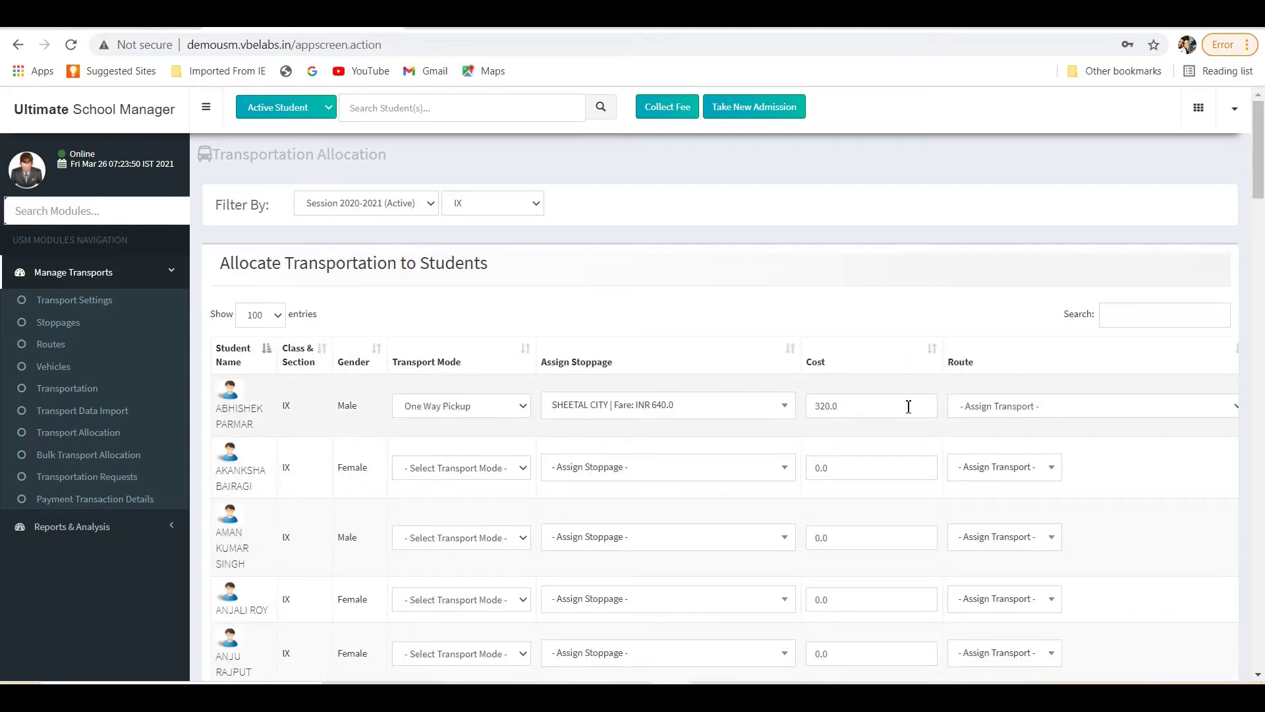
left_click(1052, 403)
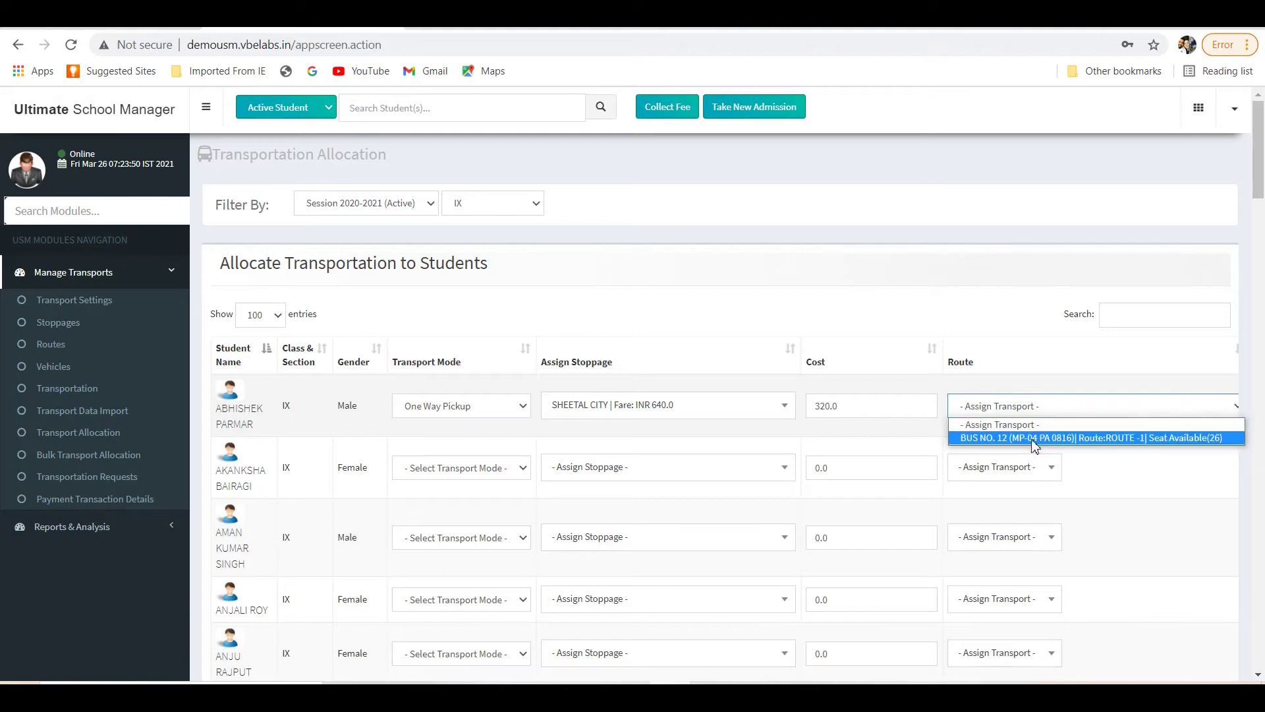
left_click(1034, 440)
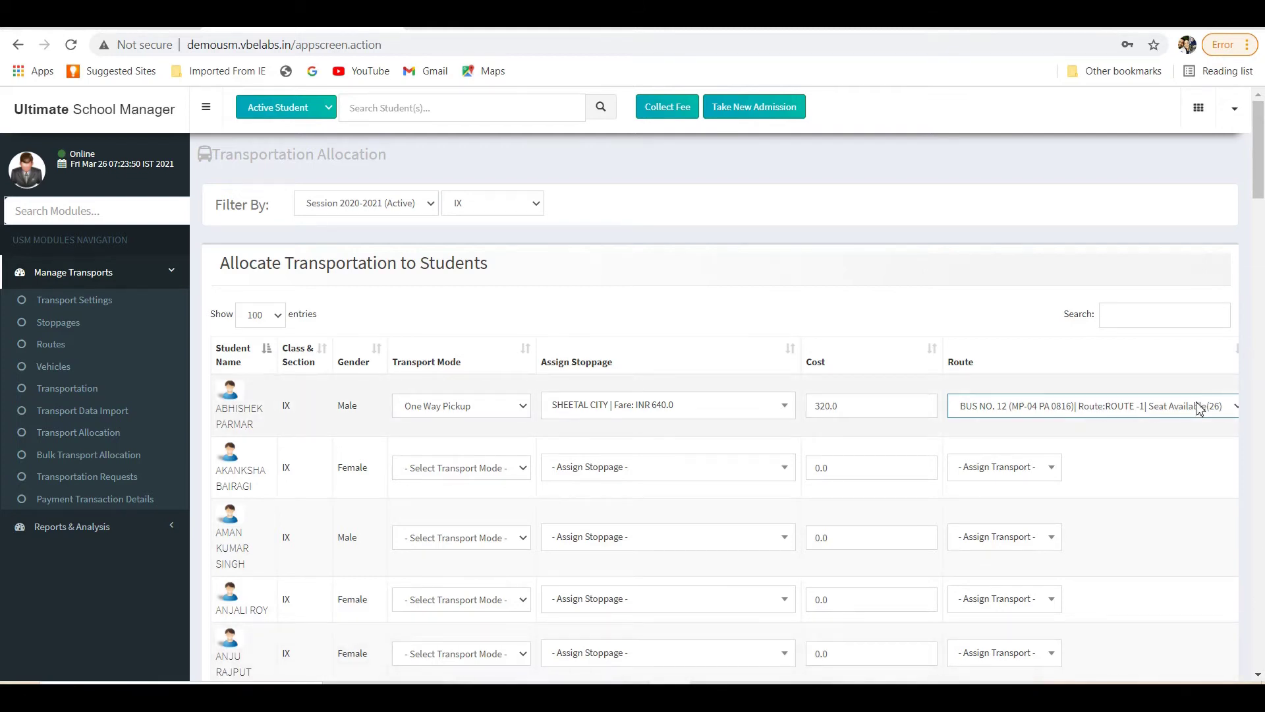
scroll(1198, 409, "right", 2)
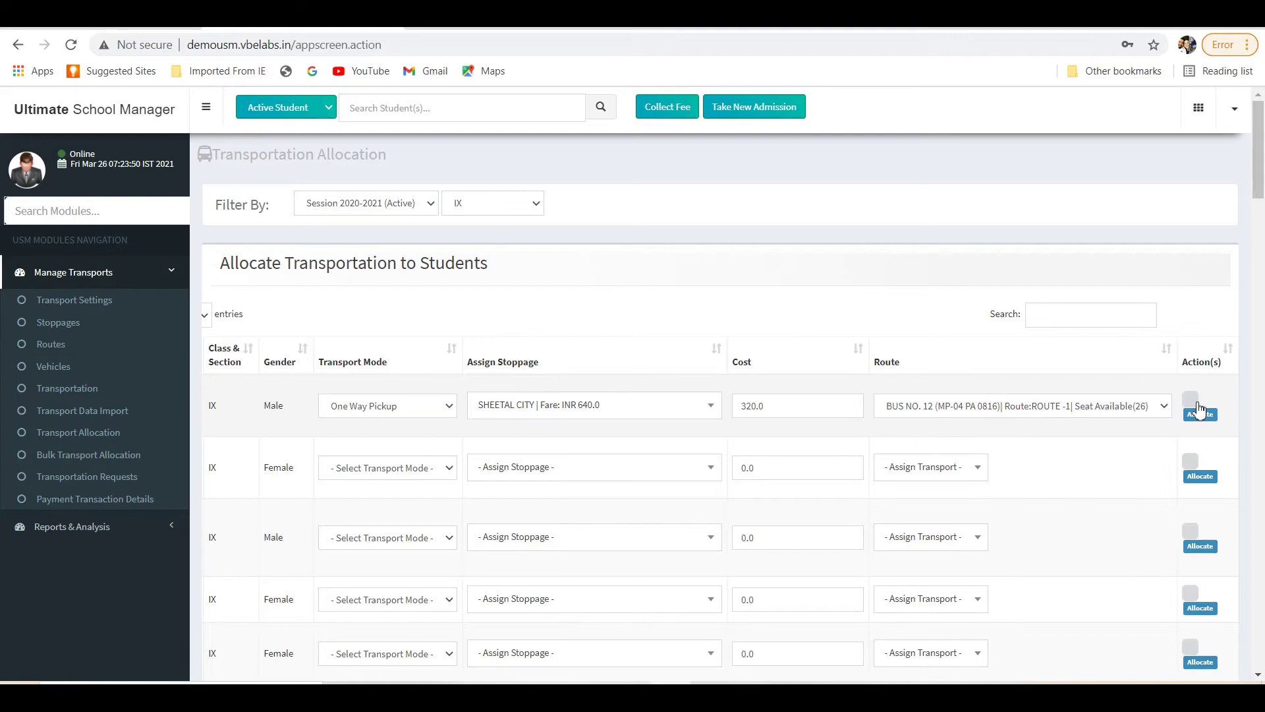
left_click(1195, 402)
left_click_drag(1258, 206, 1260, 646)
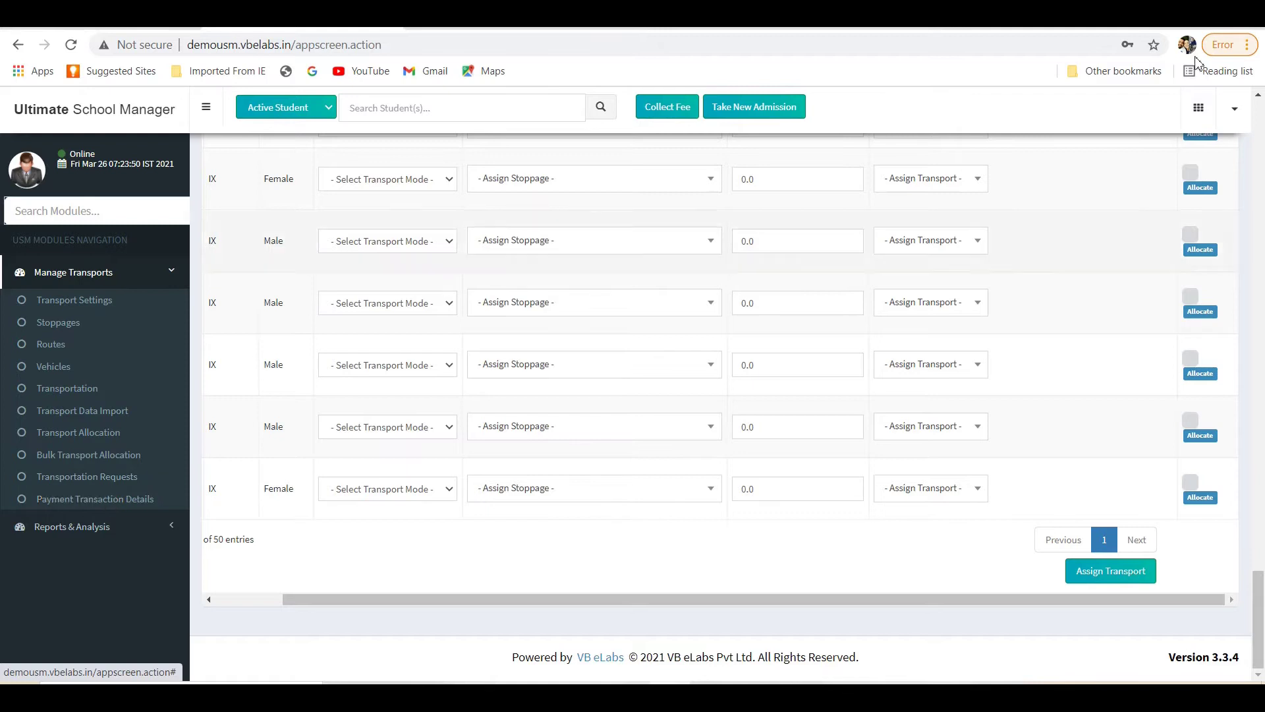
- Switch to the Hostel module and show the hostel settings for Session 2020-2021 (Active)
left_click(1197, 116)
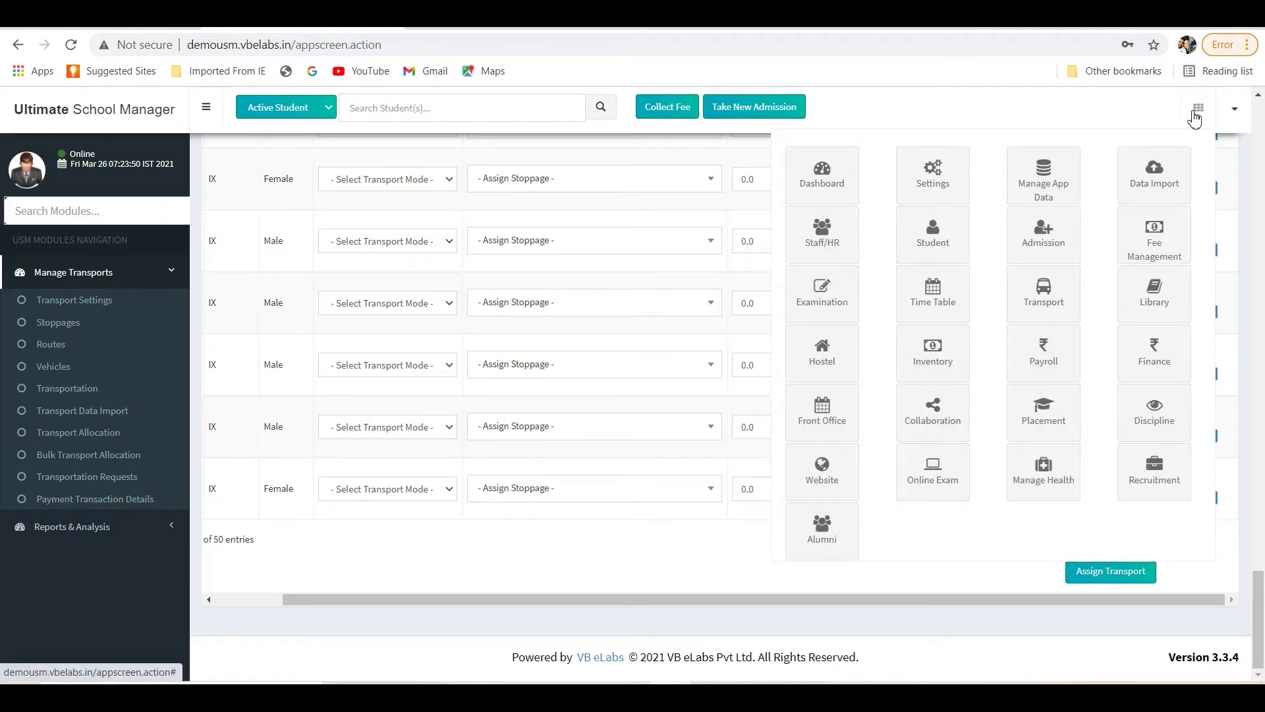
left_click(844, 383)
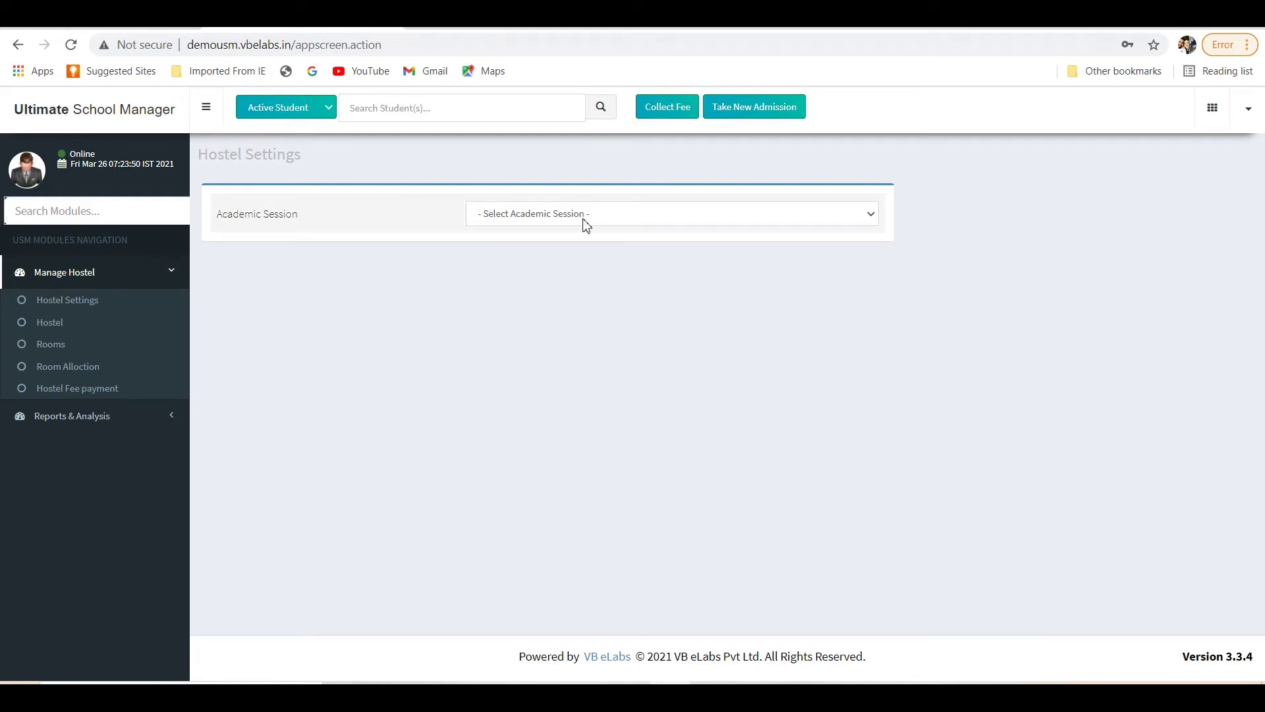
left_click(120, 282)
left_click(119, 282)
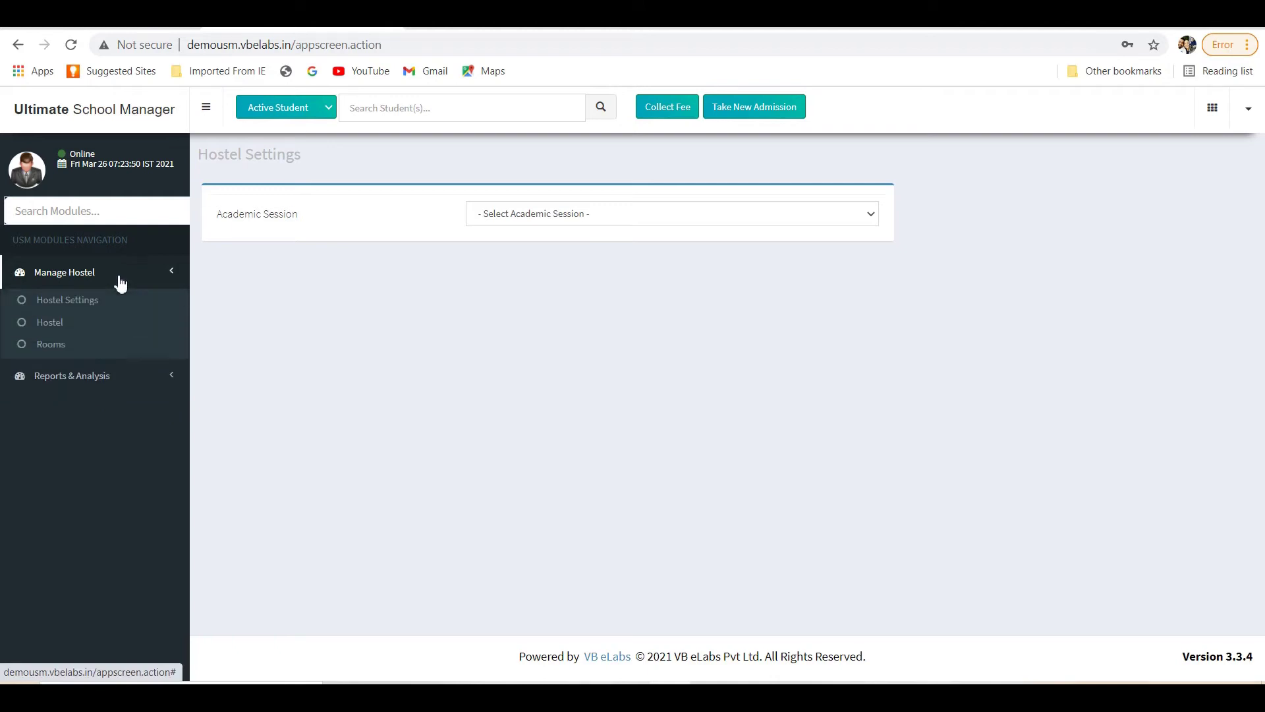
left_click(63, 301)
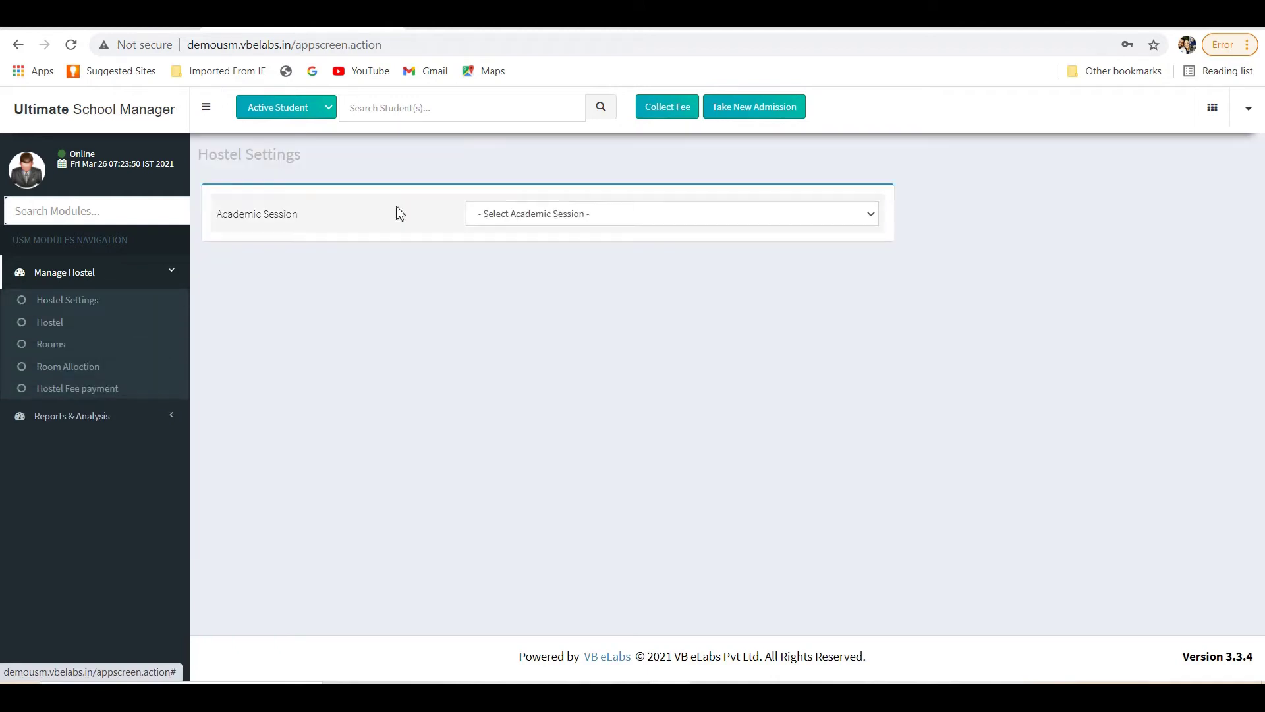
left_click(631, 219)
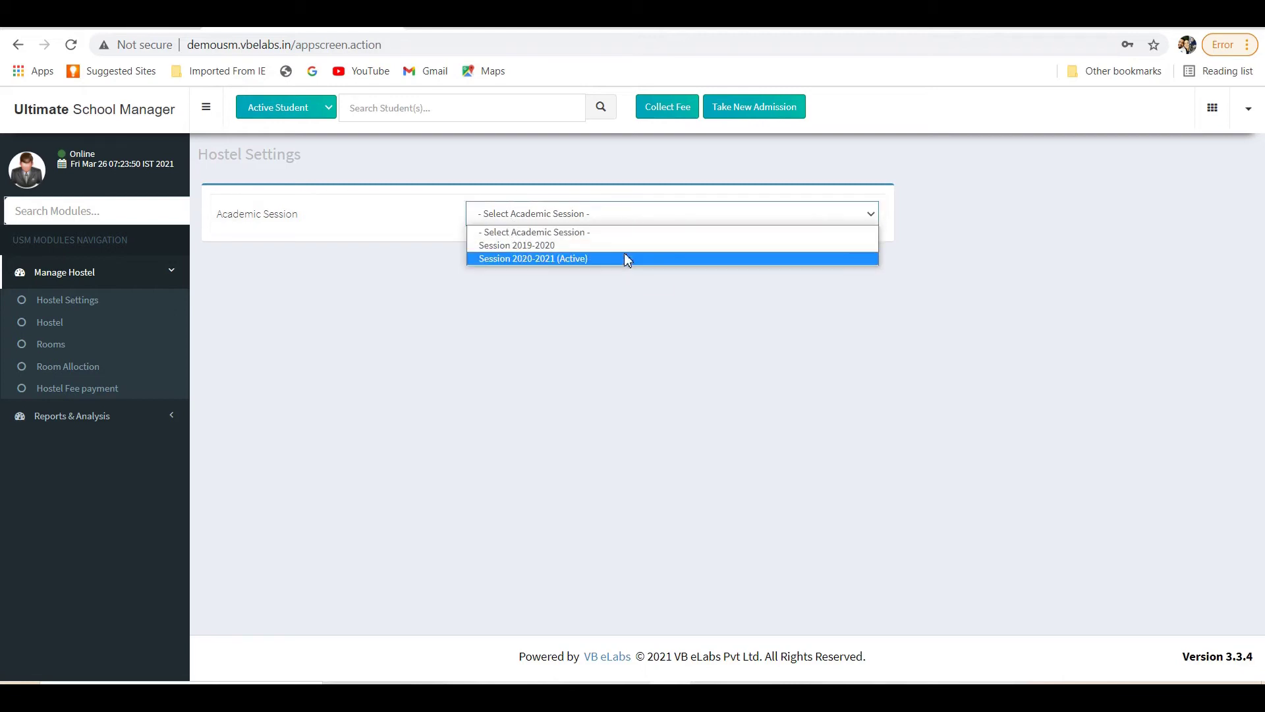
left_click(606, 259)
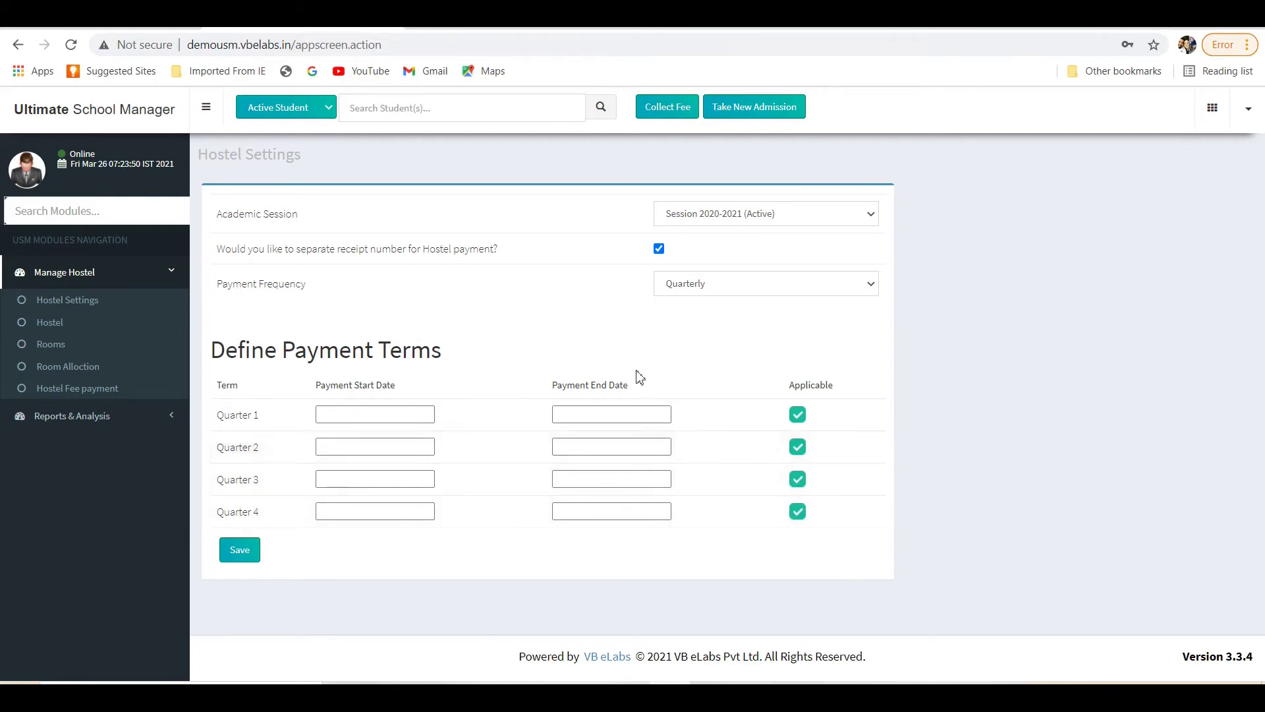
- Check the hostel payment frequency options and the Quarter 1 payment start date field without changing them
left_click(749, 285)
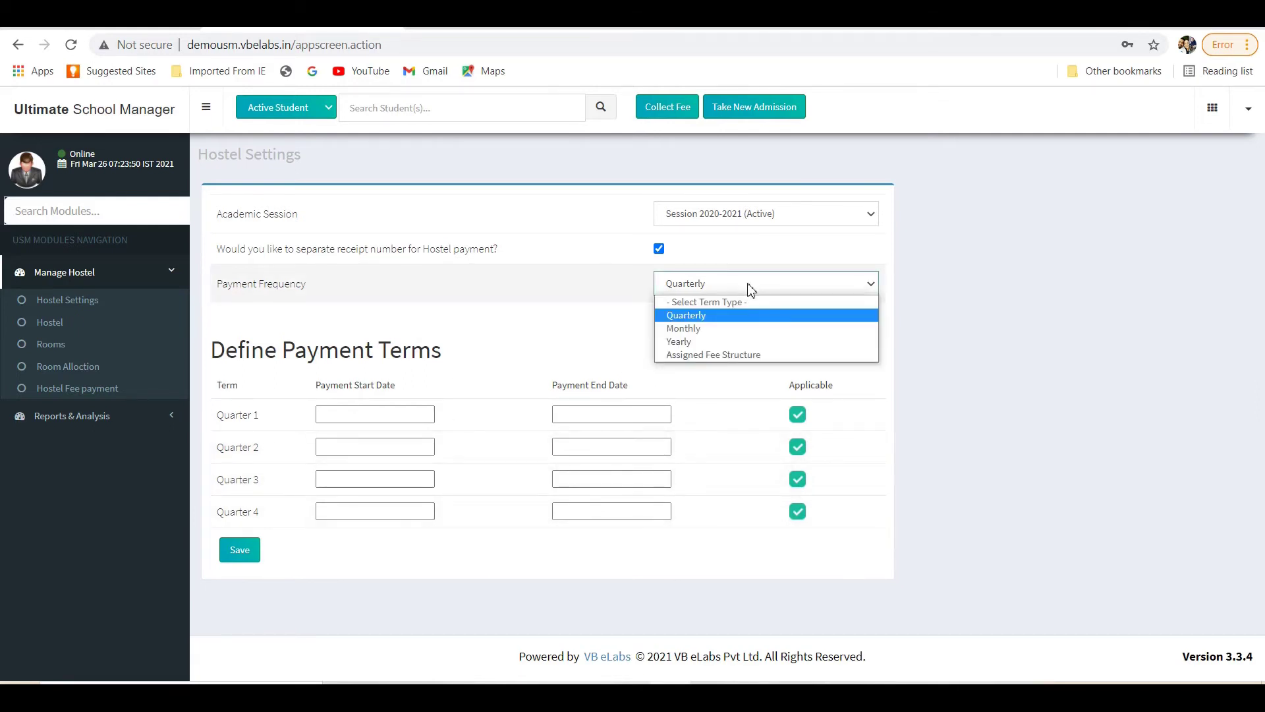
left_click(750, 290)
left_click(377, 421)
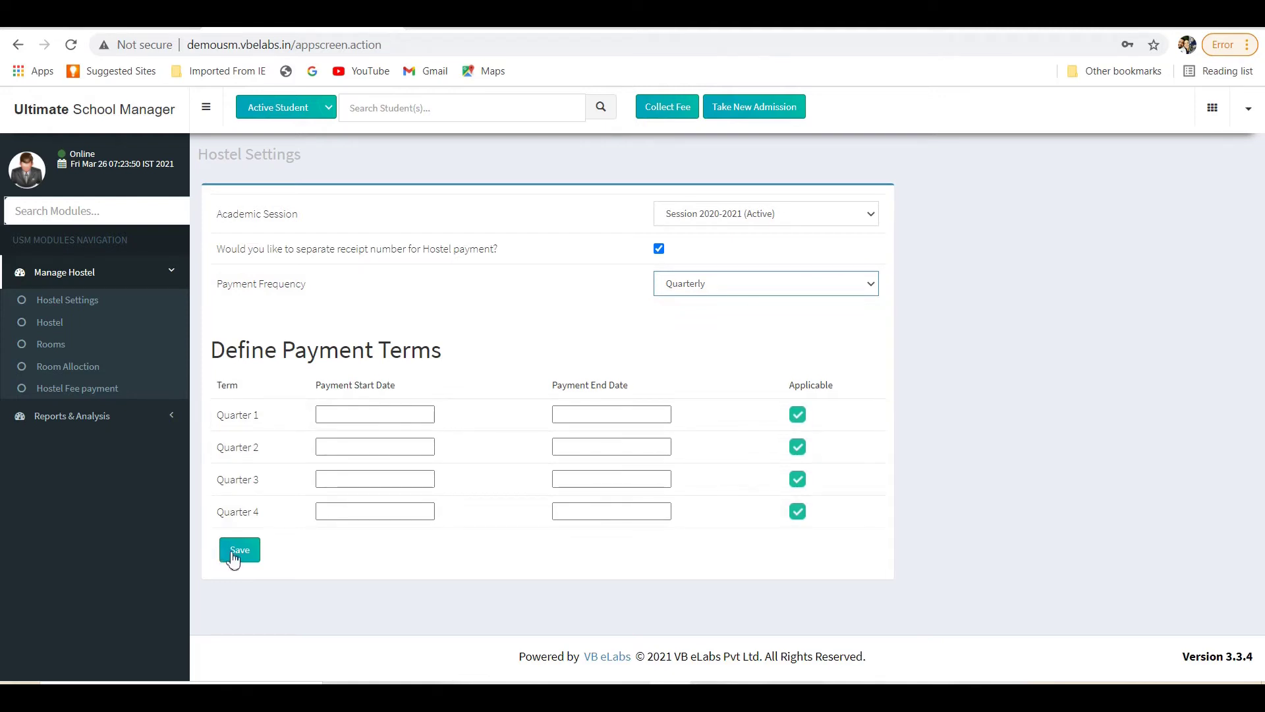
- Open the hostel list, view the Boys Hostel details and close them without saving
left_click(99, 333)
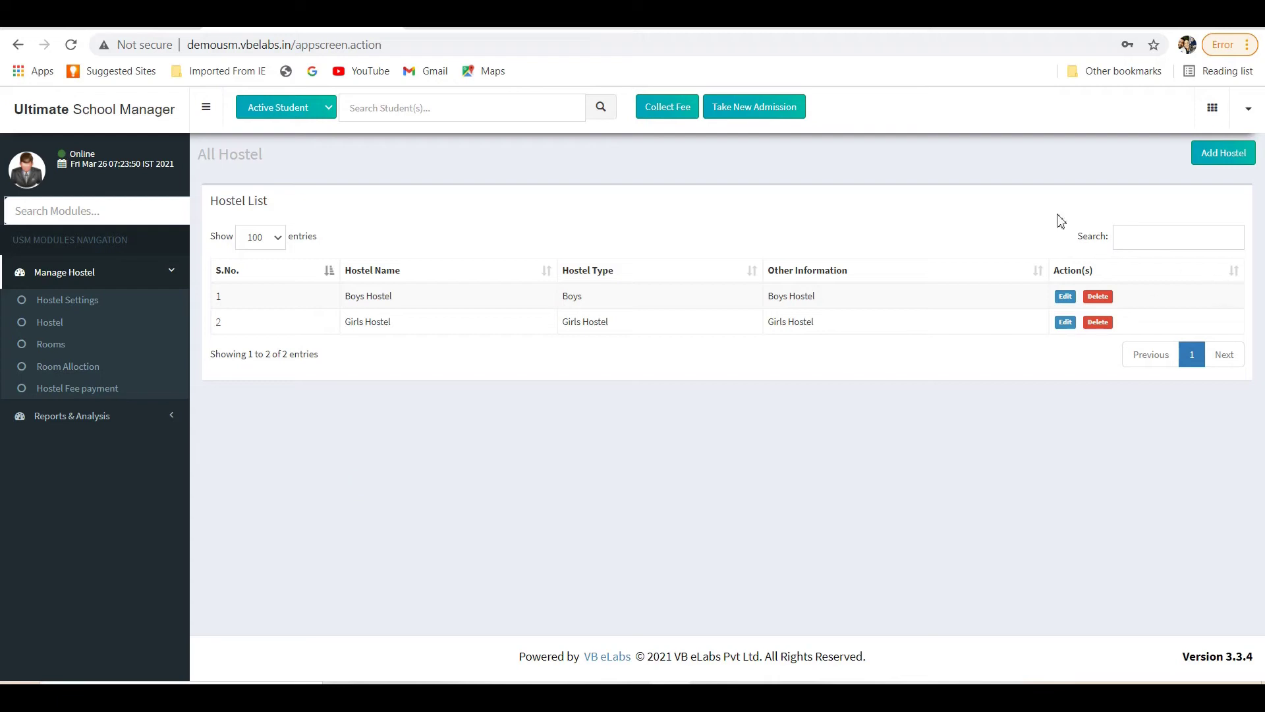
left_click(1065, 298)
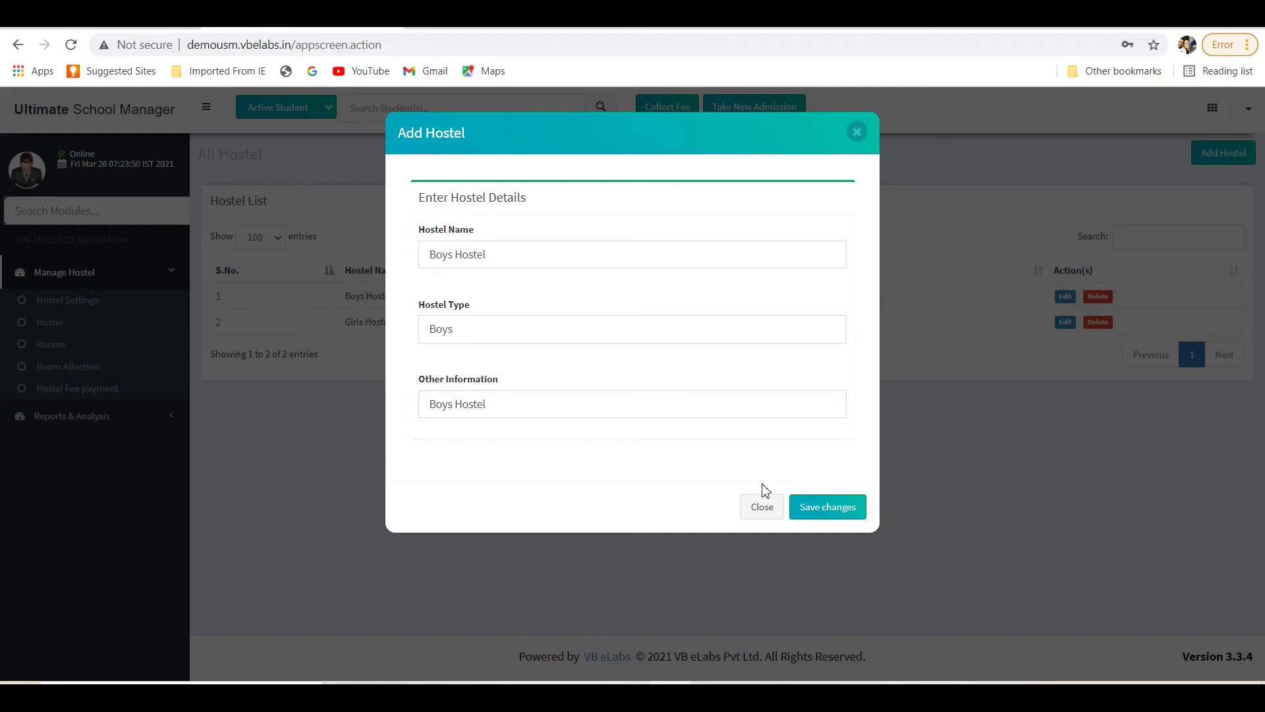
left_click(759, 509)
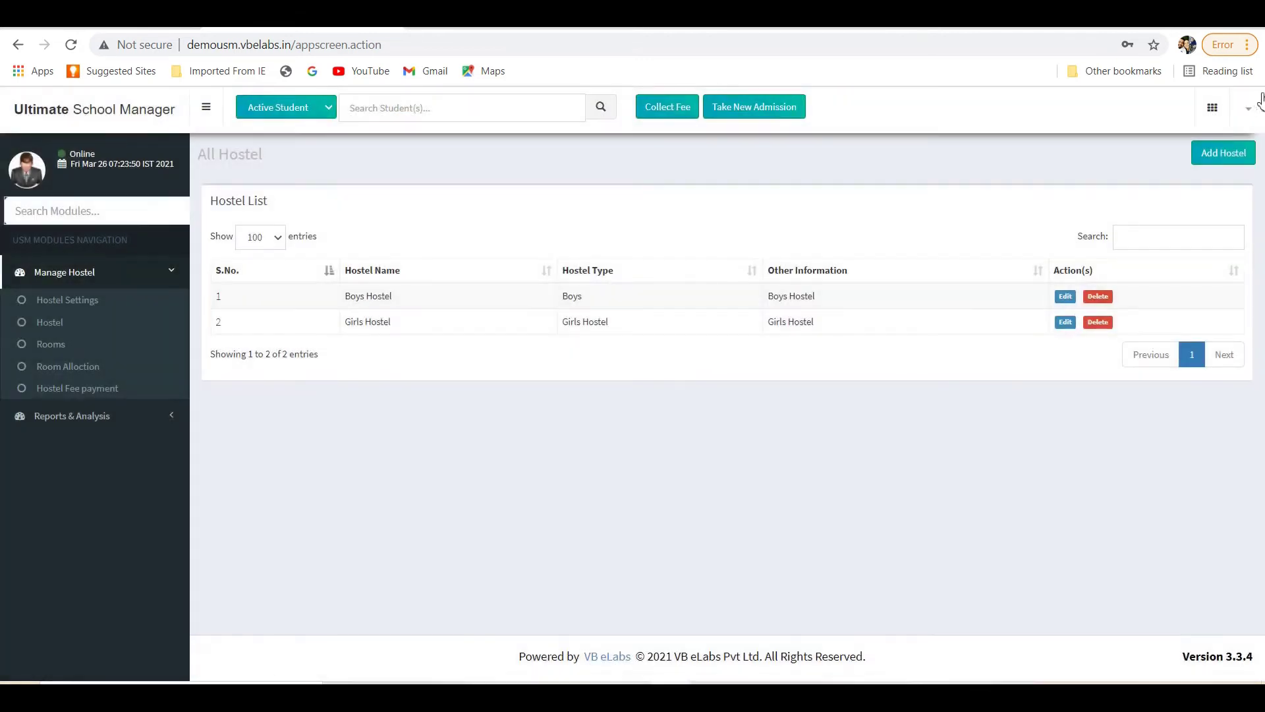
- Open the blank form for adding a hostel and close it without saving
left_click(1243, 153)
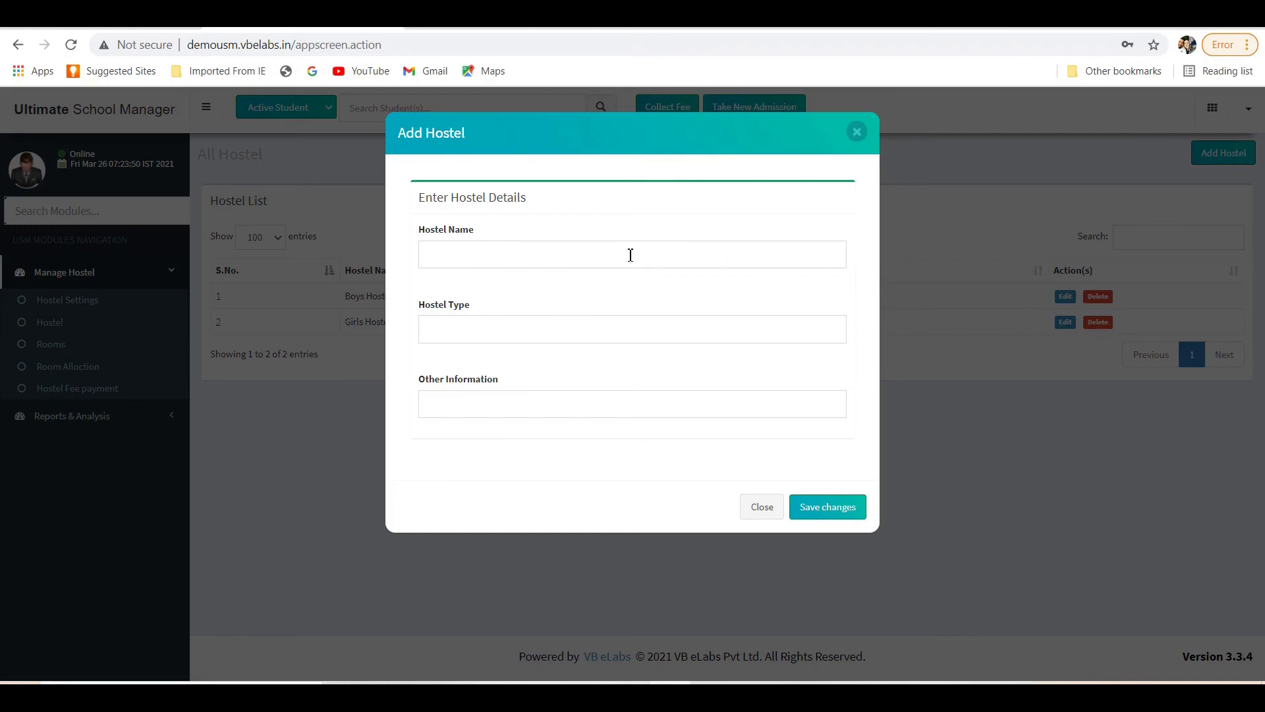
left_click(628, 256)
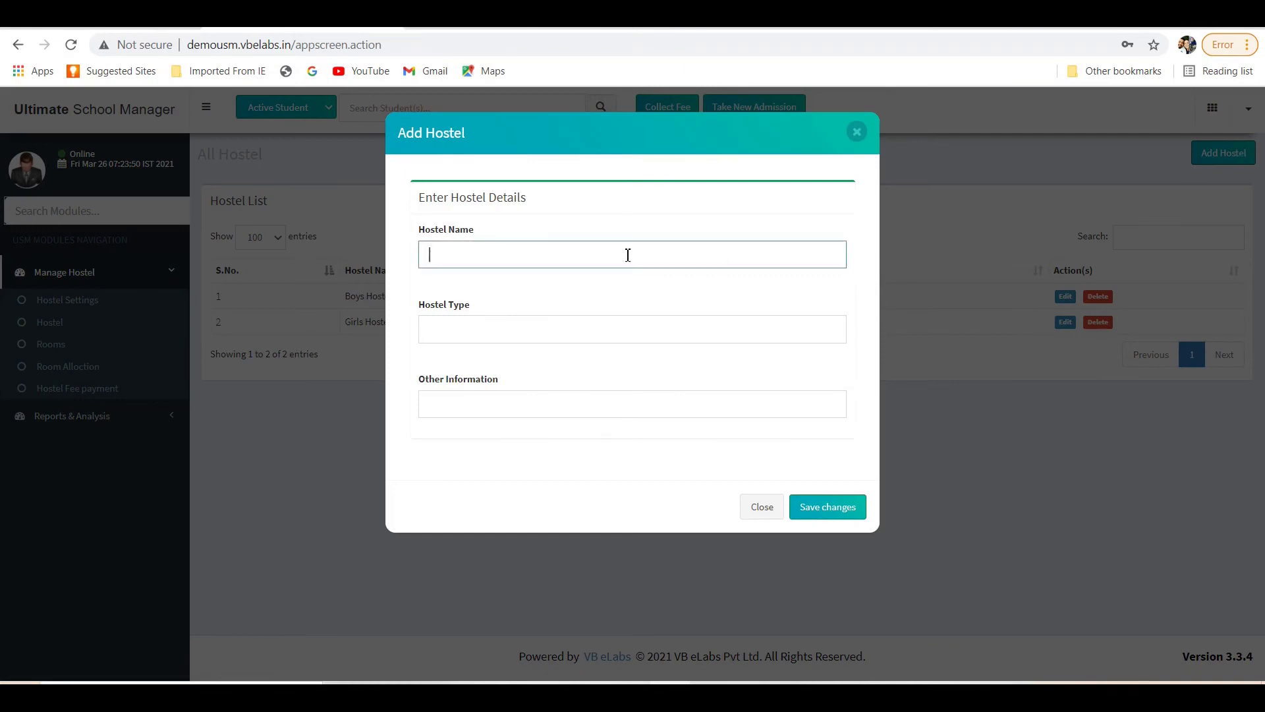
left_click(766, 511)
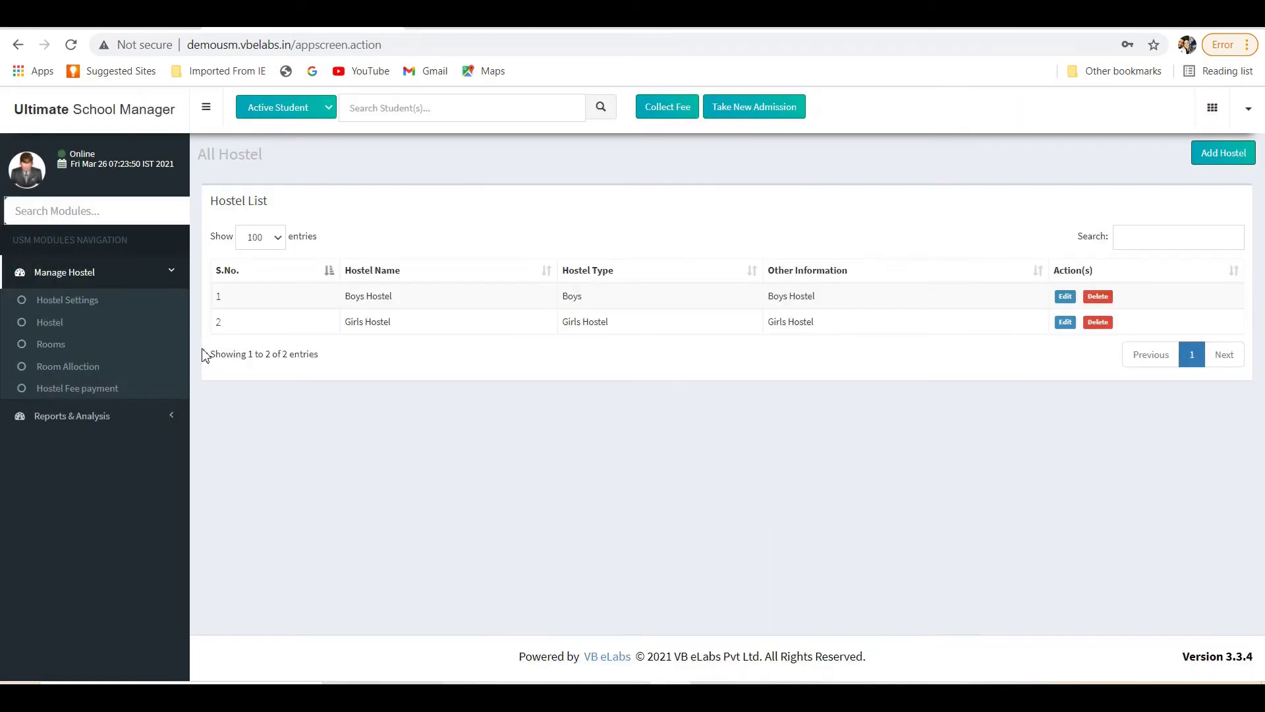
- Open the hostel room details and list the rooms of the Boys Hostel
left_click(42, 346)
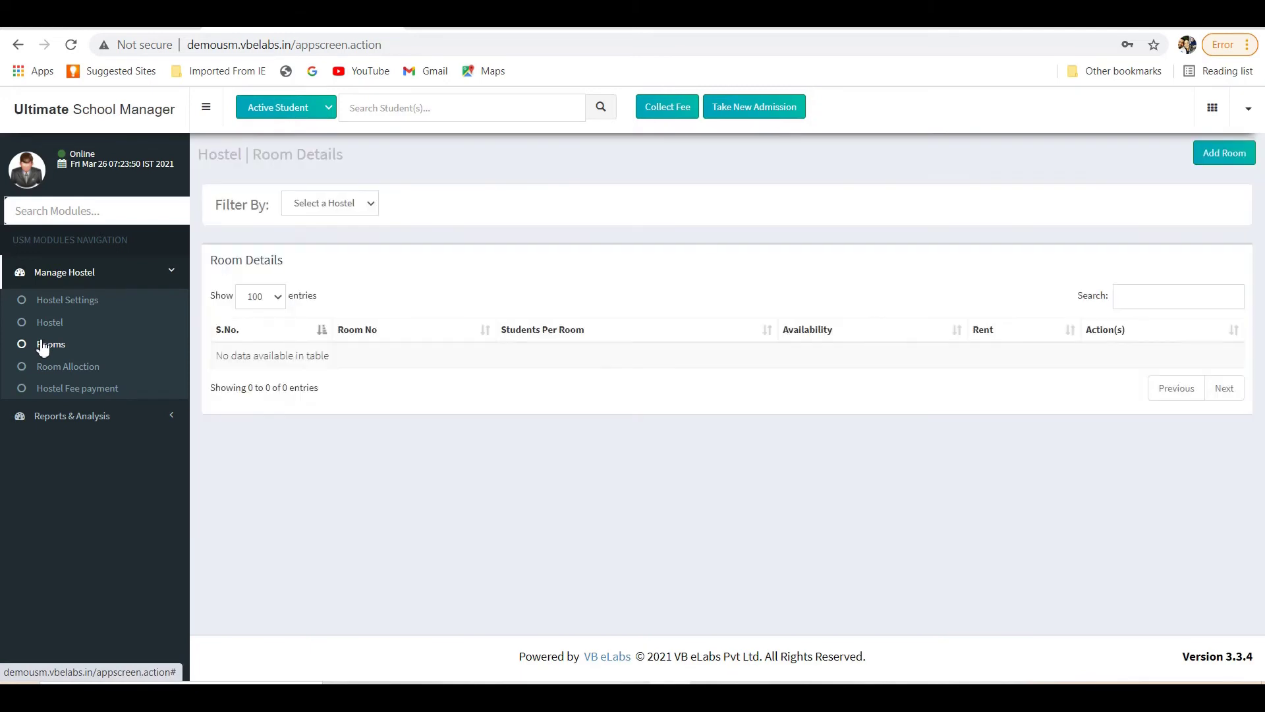
left_click(319, 207)
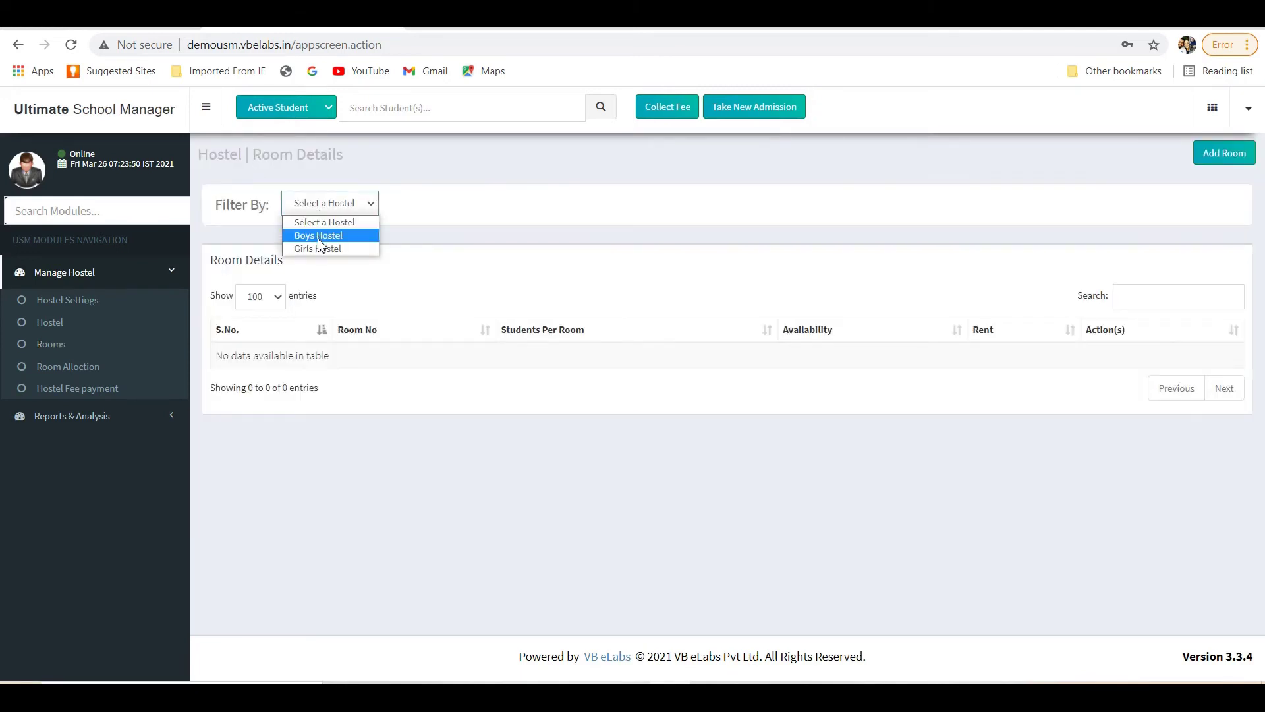
left_click(319, 239)
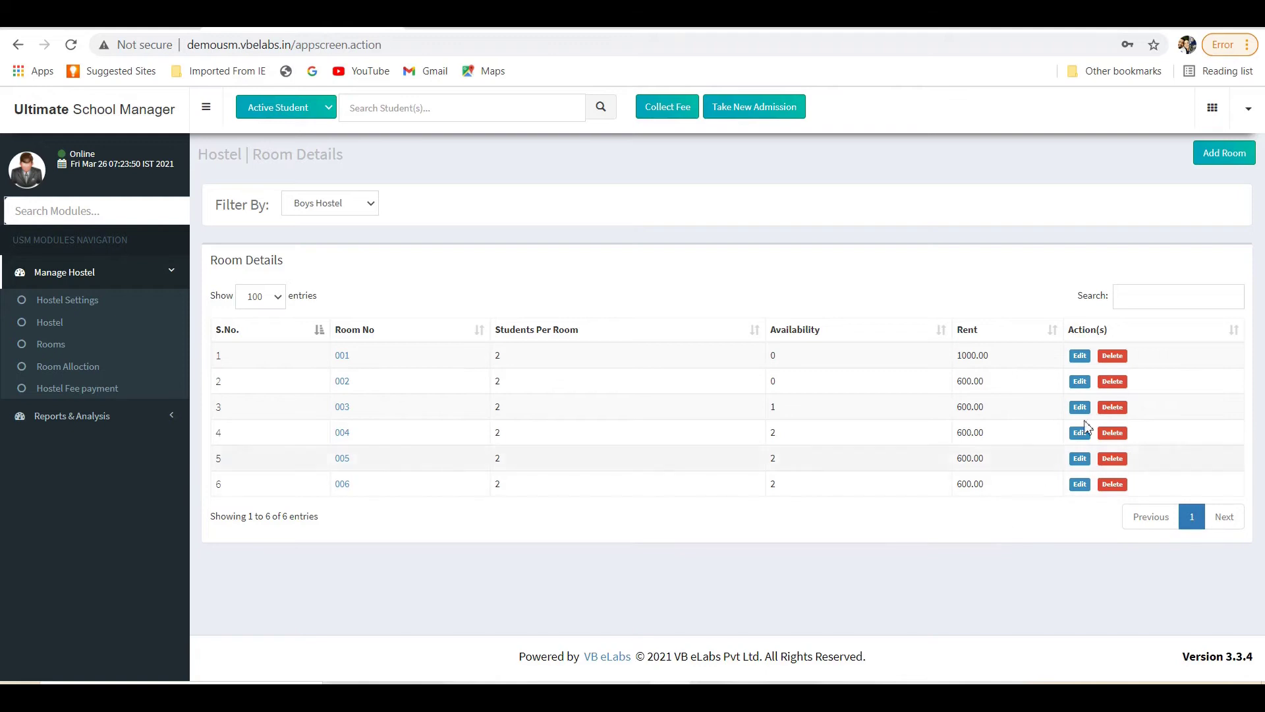
- View the details of room 002 and the blank new-room form, closing both without saving
left_click(1085, 386)
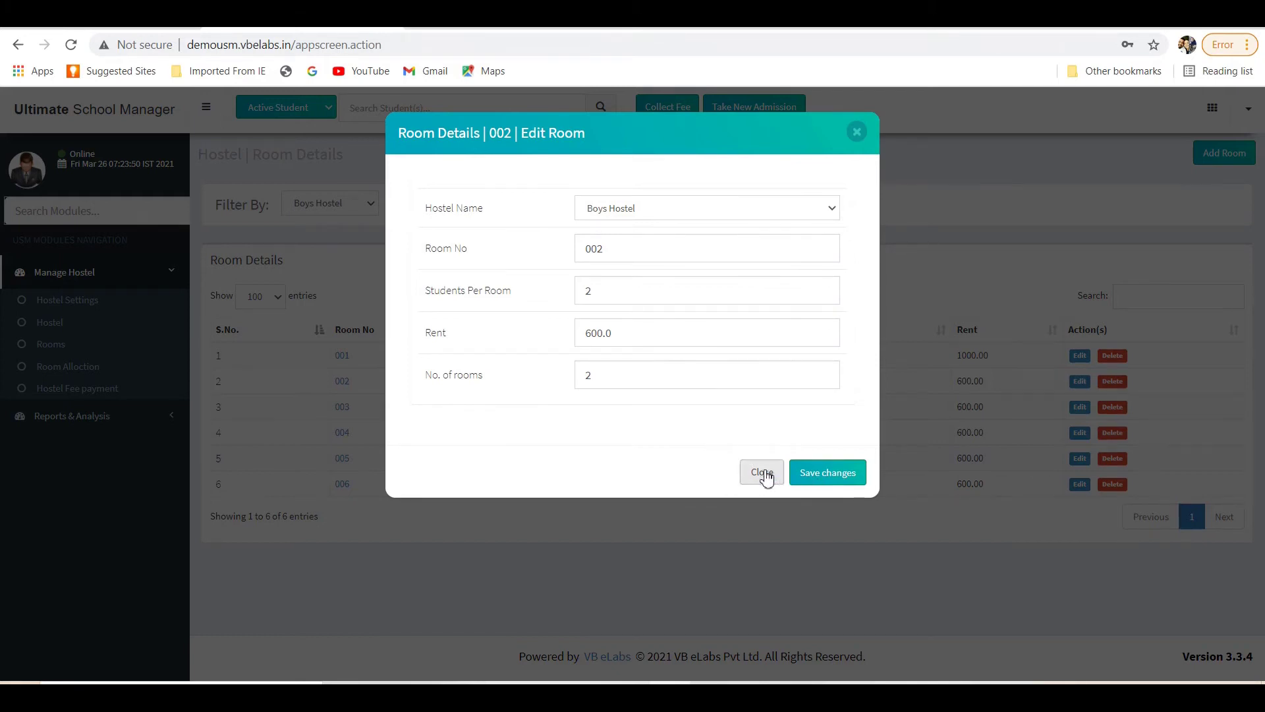
left_click(763, 473)
left_click(1228, 155)
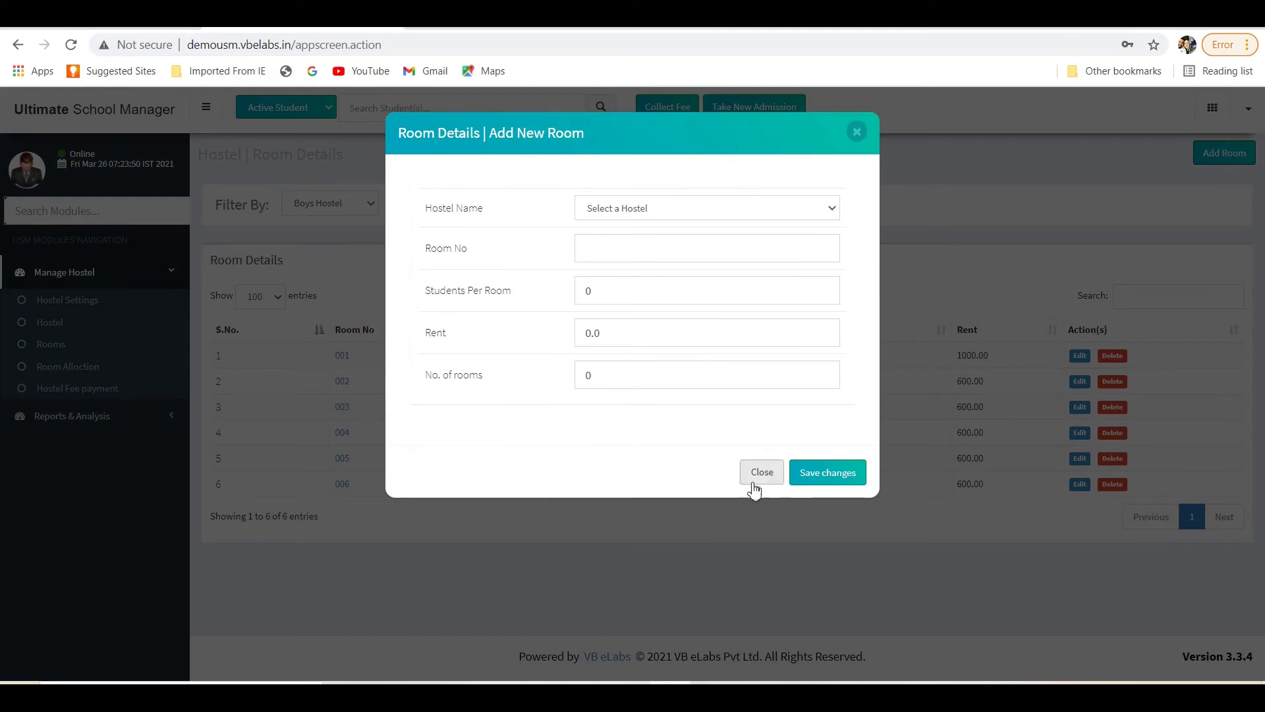
left_click(758, 478)
- Open hostel room allocation, search students for "ki" and choose the first matching student, from Class IV
left_click(59, 377)
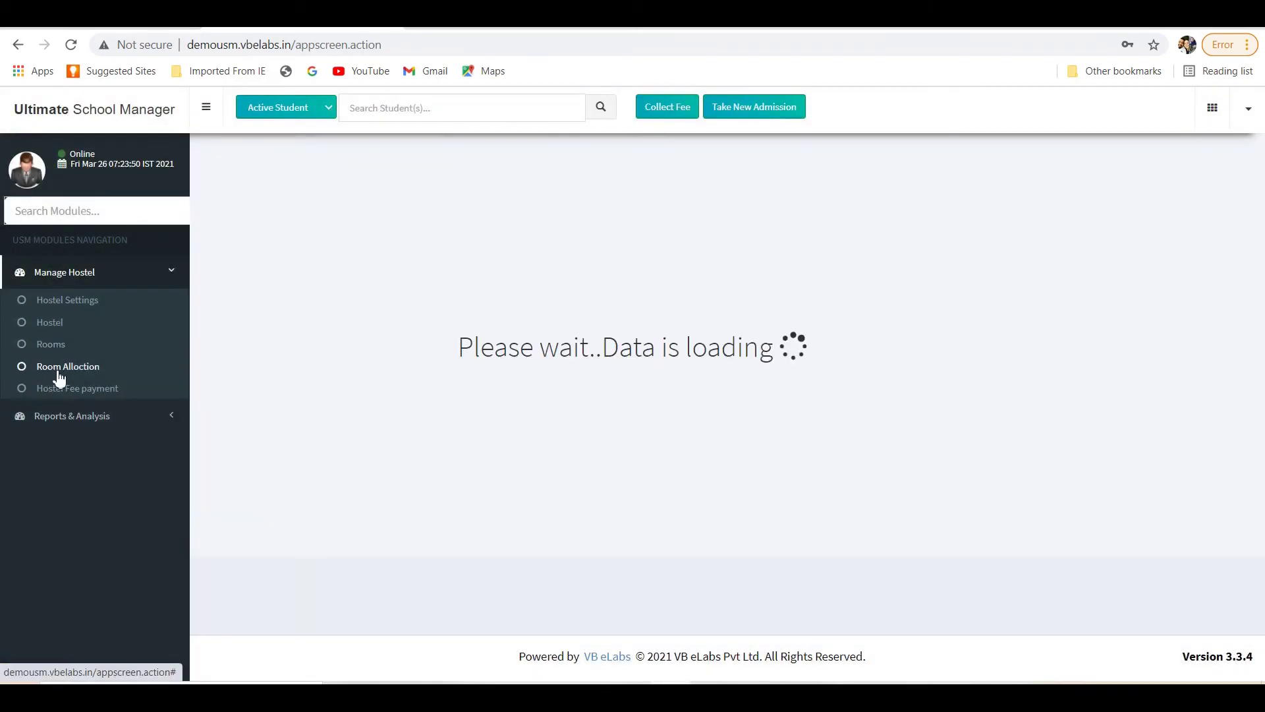
left_click(427, 204)
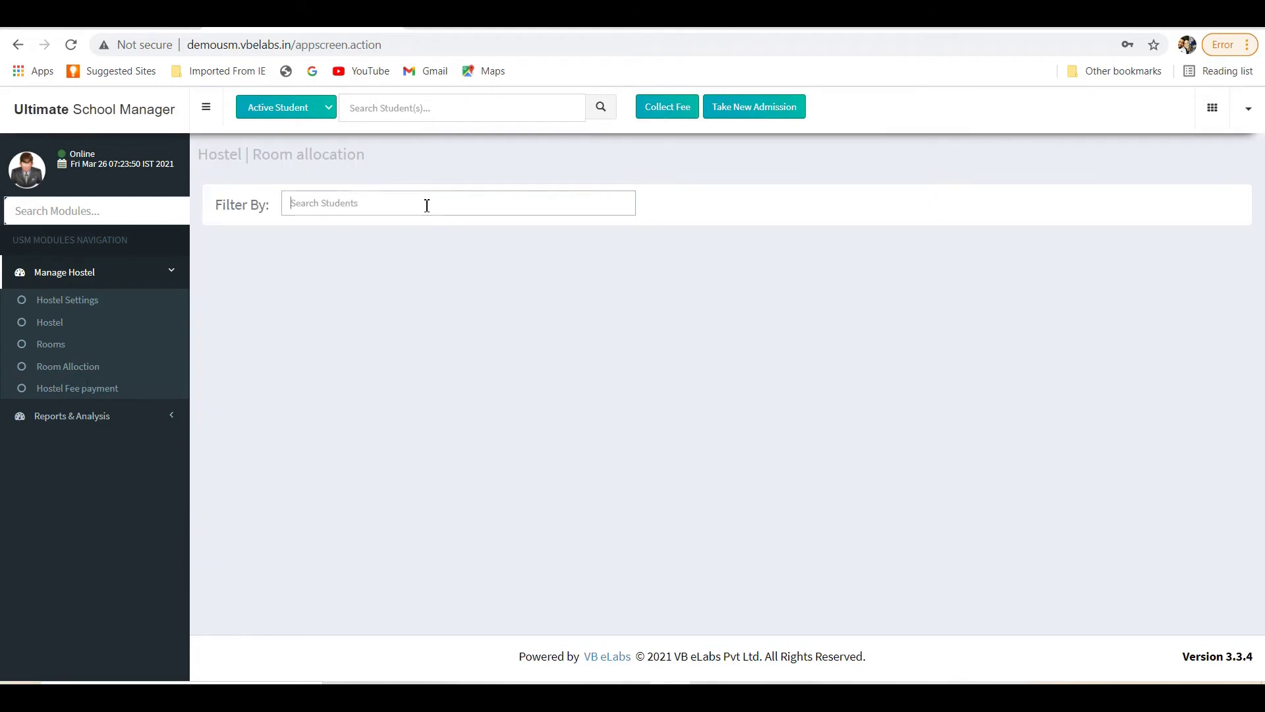
type("ki")
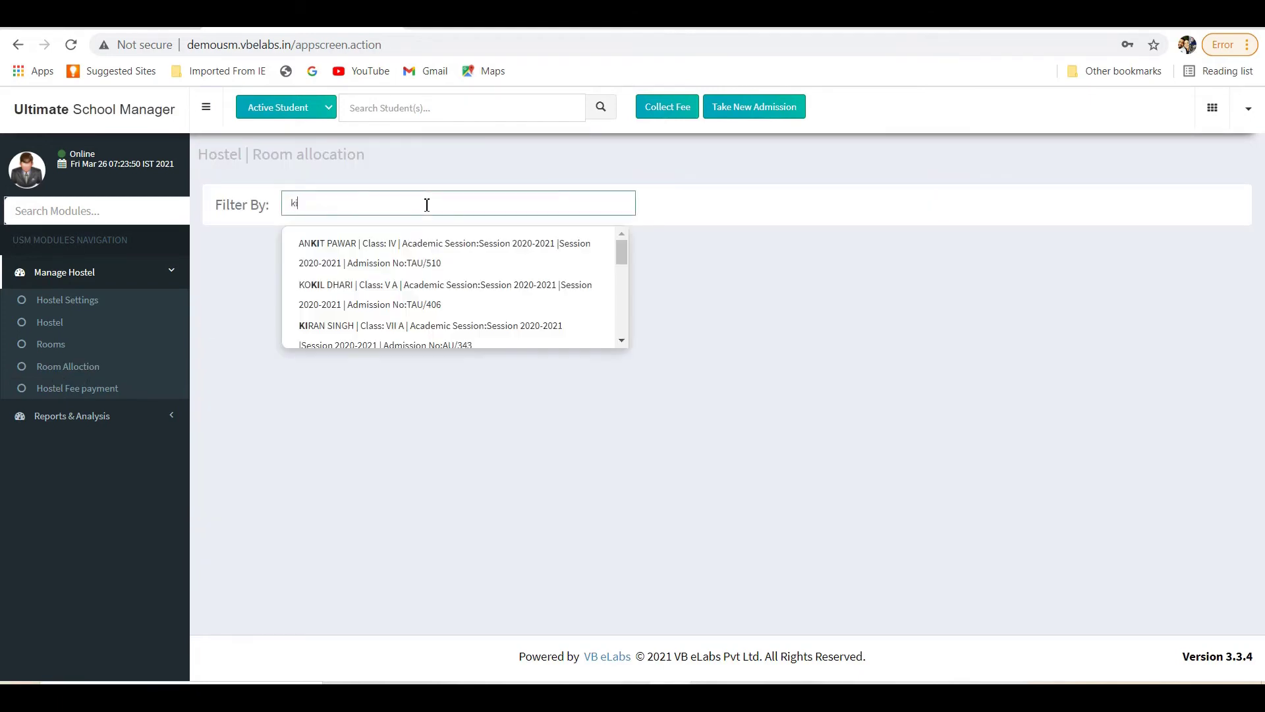
left_click(424, 243)
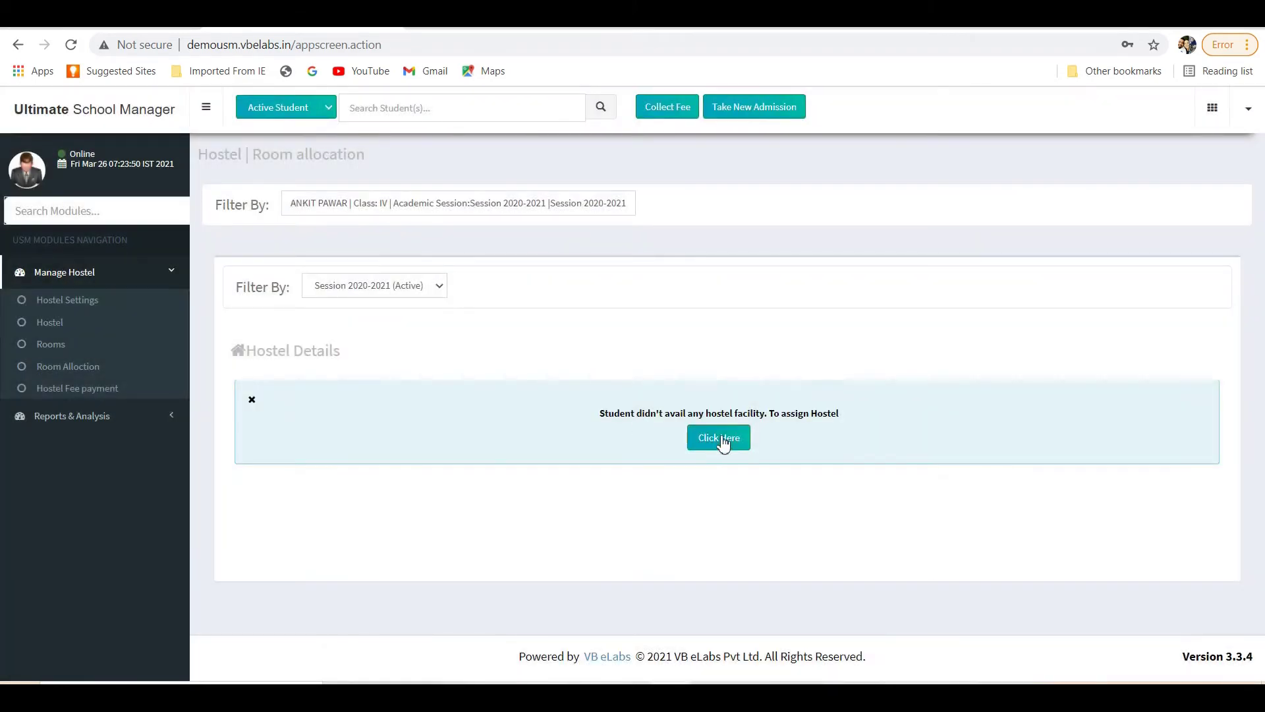
- Assign the selected student to the Boys Hostel by allocating room 003, and acknowledge the allocation
left_click(723, 442)
left_click(634, 263)
left_click(638, 309)
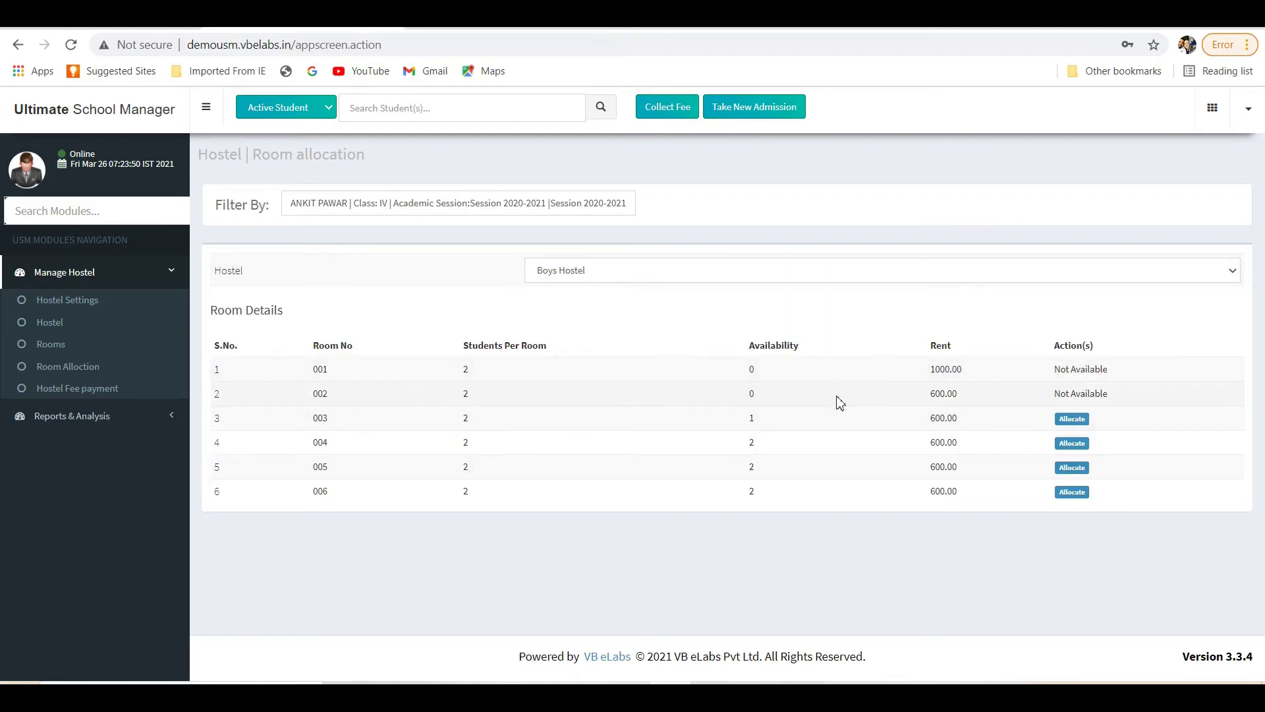
left_click(1083, 423)
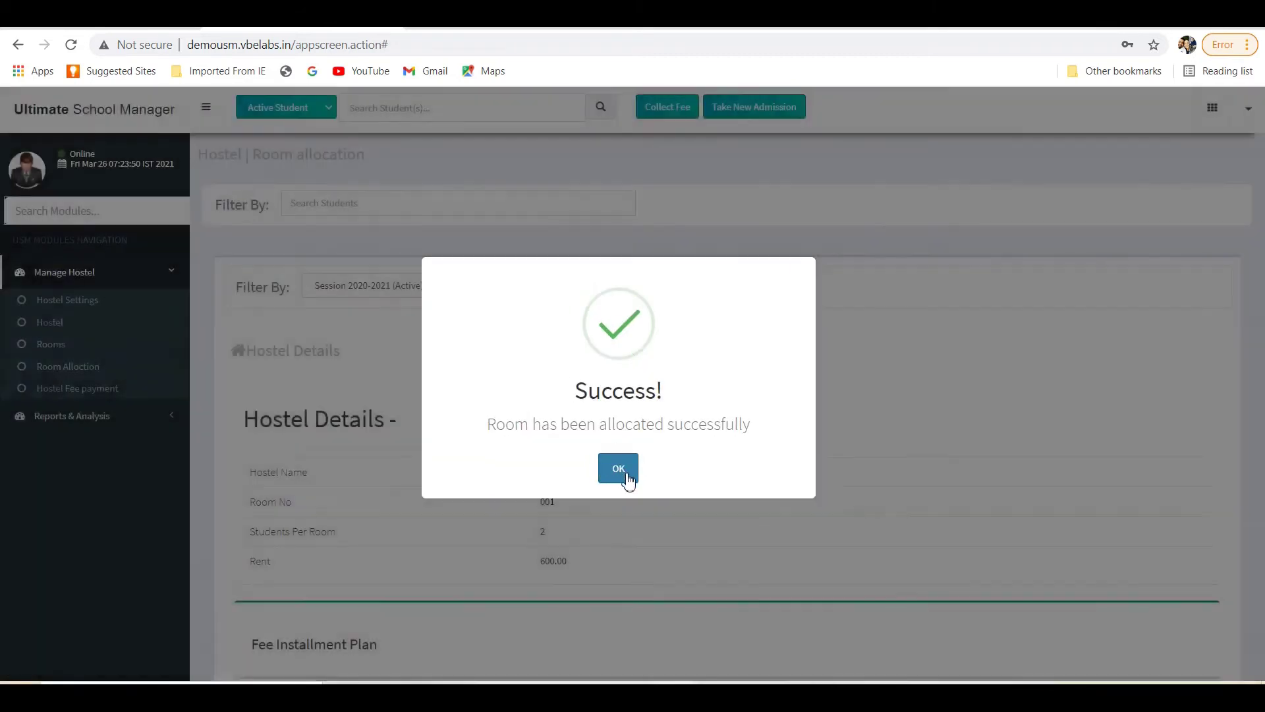
left_click(626, 478)
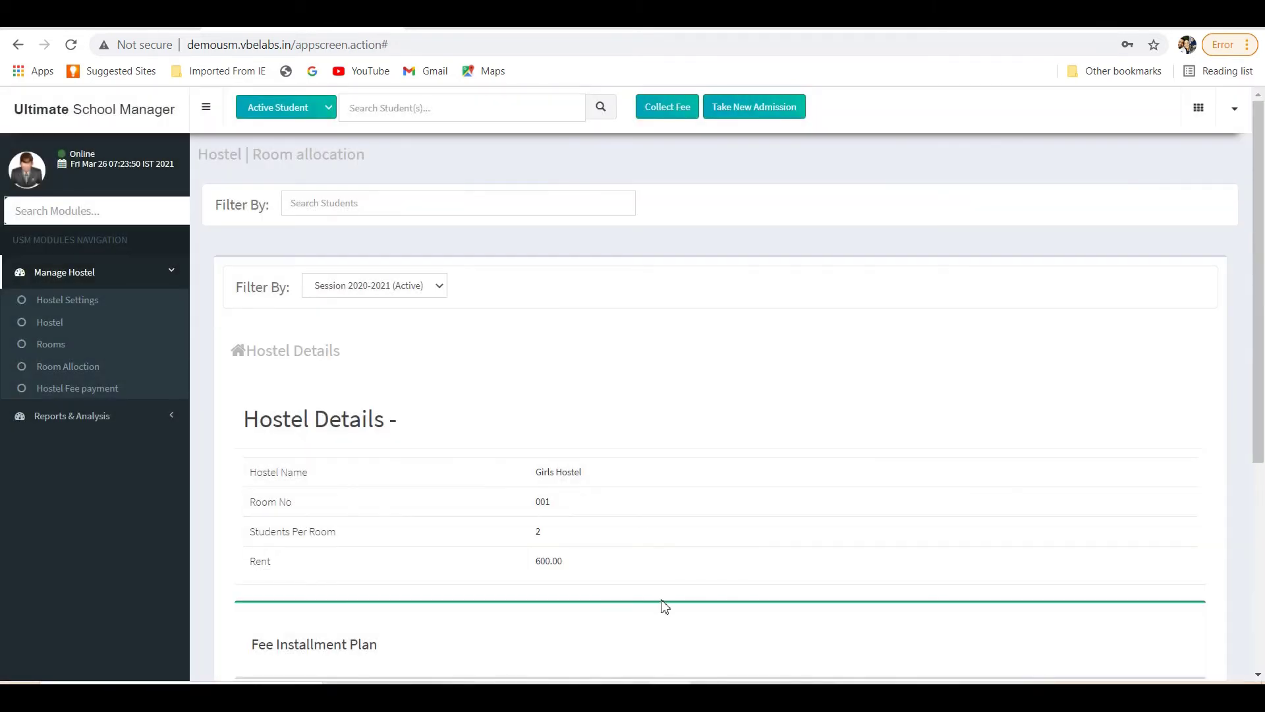
- Open hostel fee payment for the Class IV student in Boys Hostel room 003 and view the fee installment plan
left_click(99, 395)
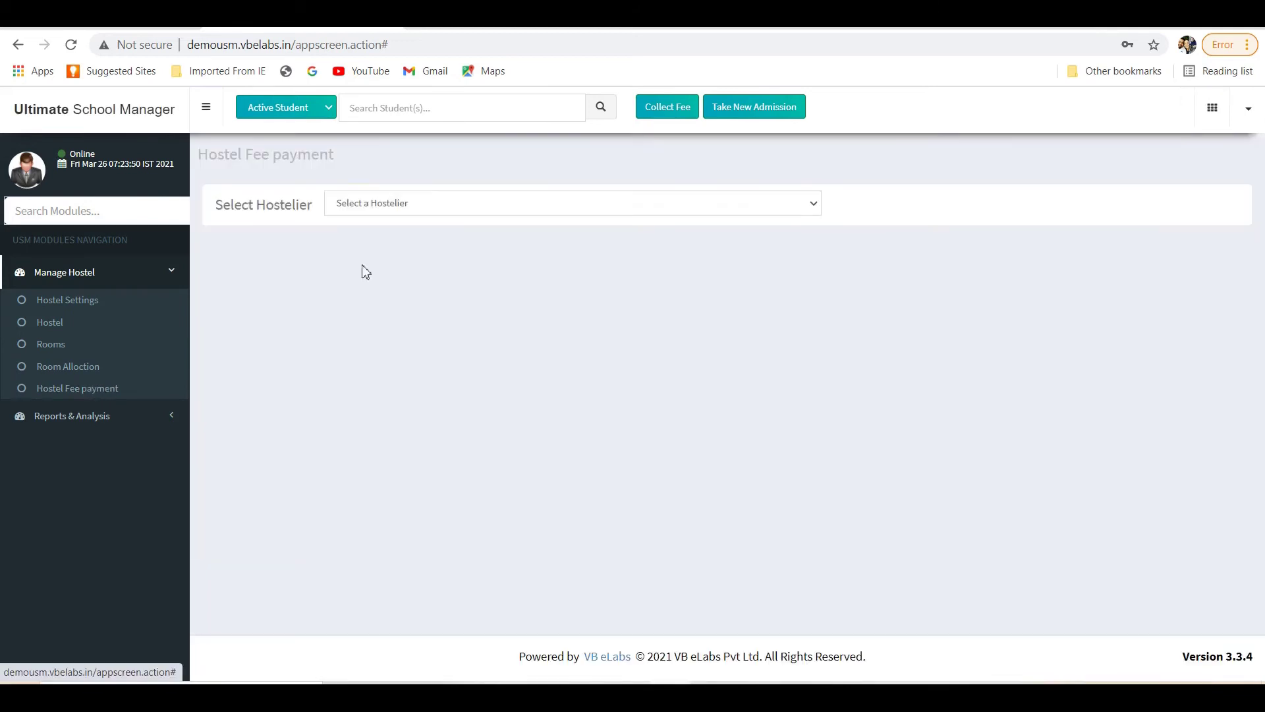
left_click(481, 197)
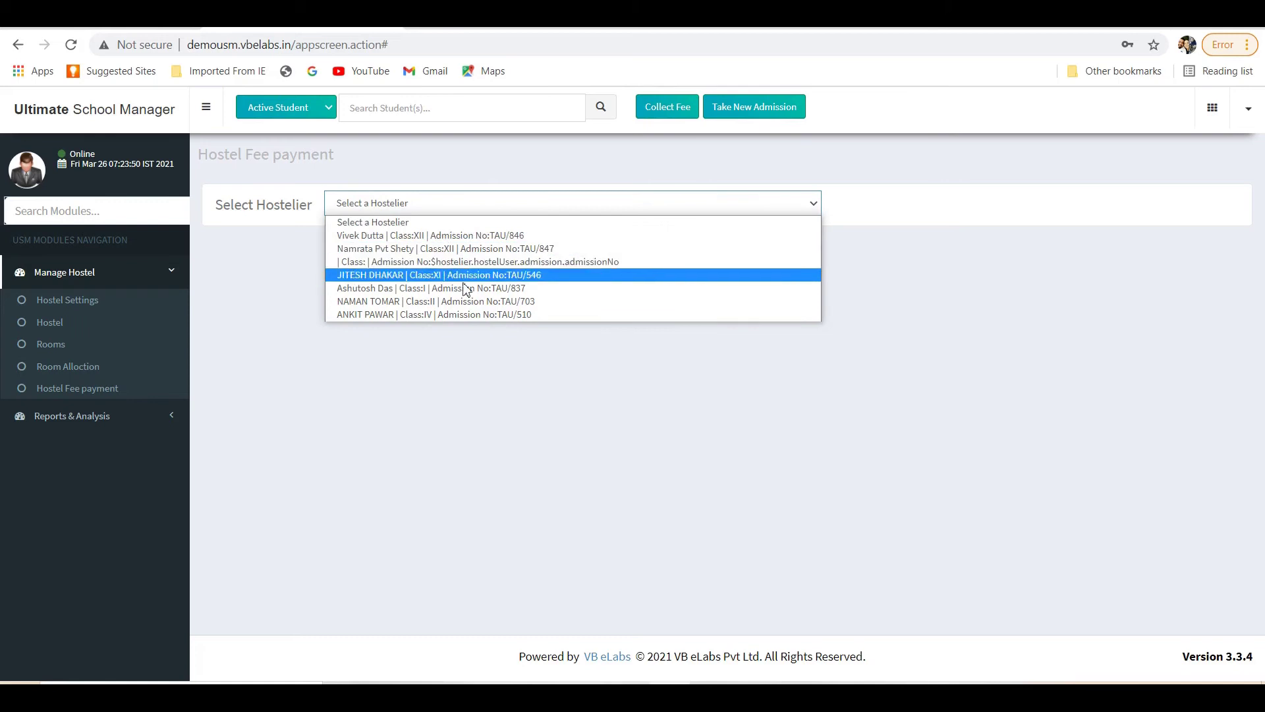
left_click(453, 315)
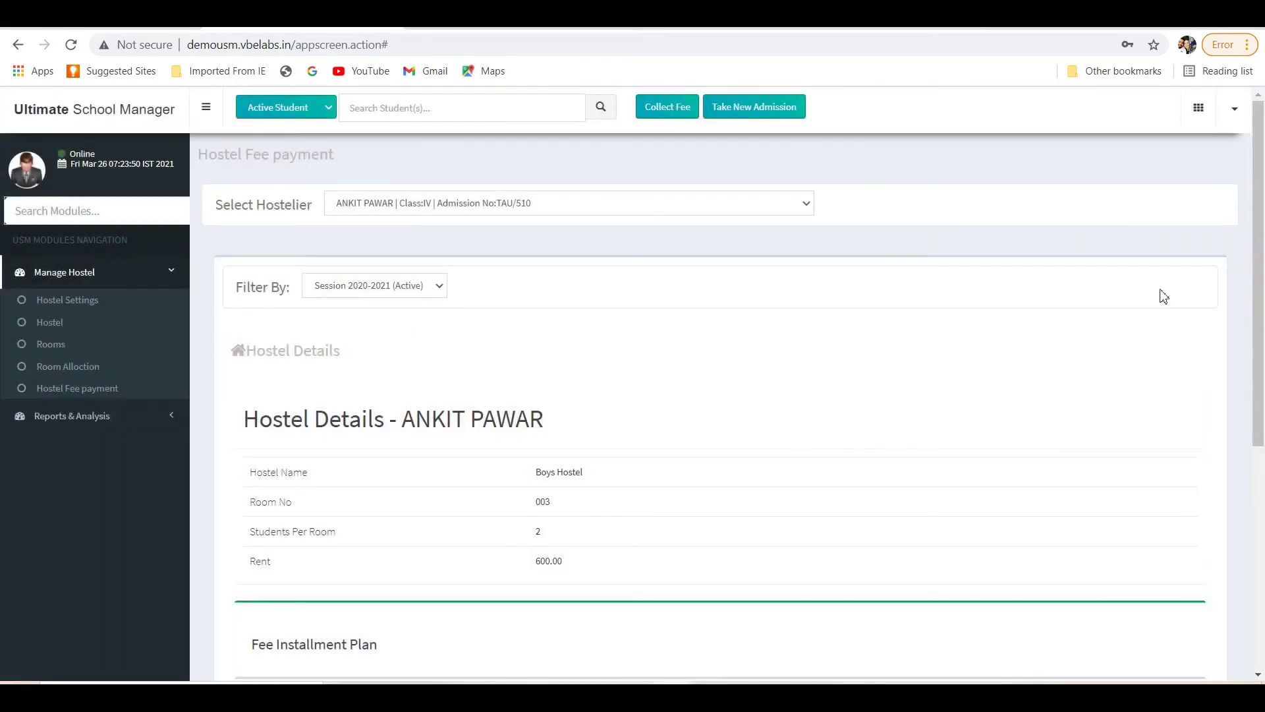
scroll(1262, 328, "down", 3)
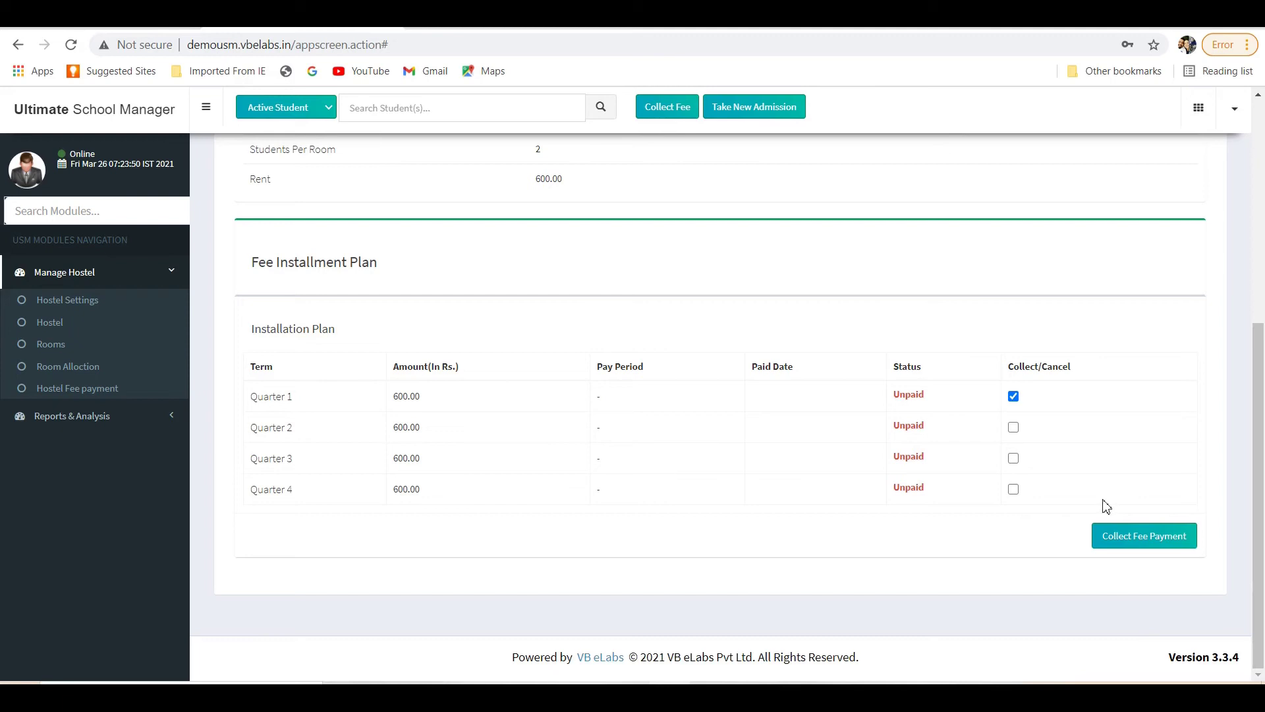
- Try to collect the student's Quarter 1 hostel fee with Cash as the mode of payment, and close the fee collection form
left_click(1128, 537)
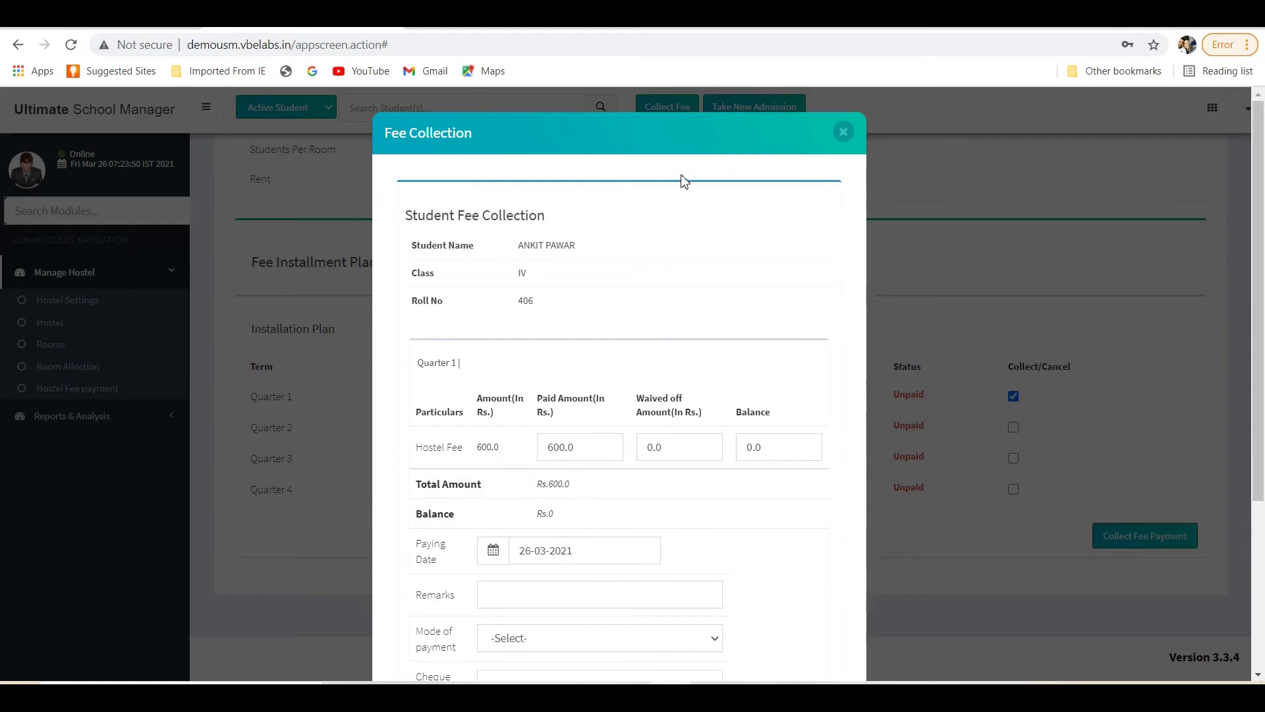
left_click_drag(662, 125, 652, 56)
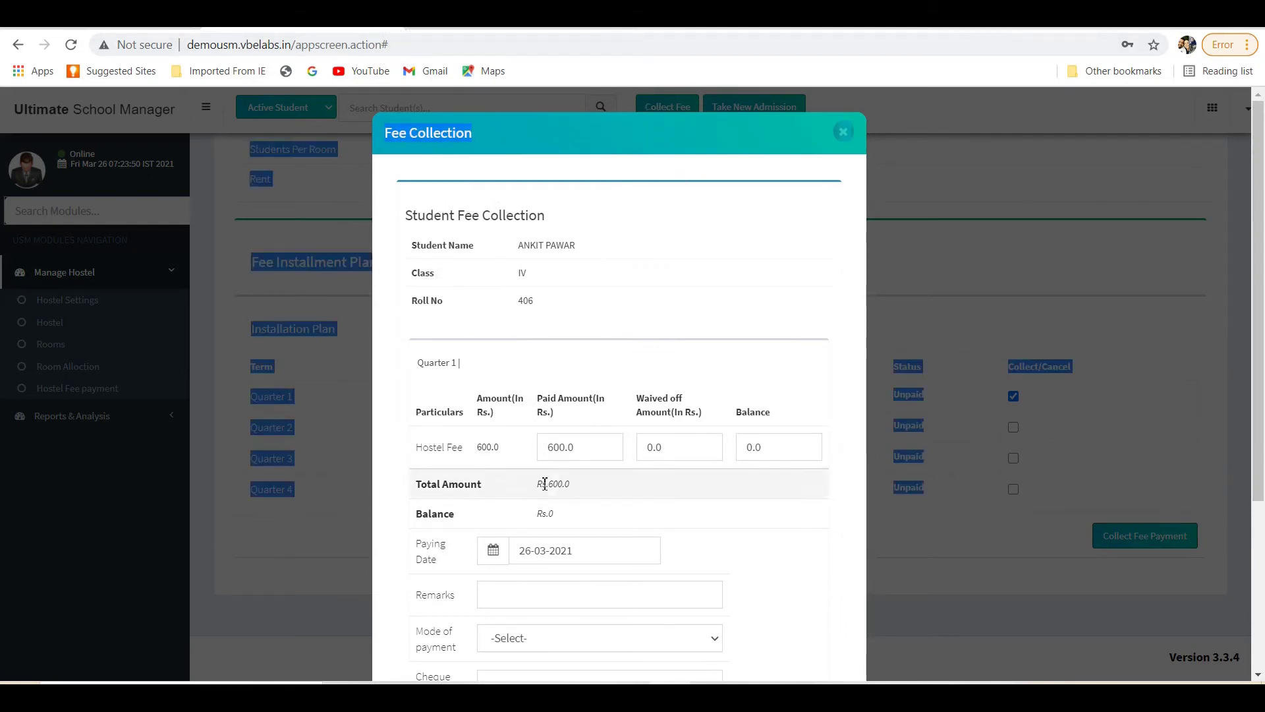
left_click(573, 590)
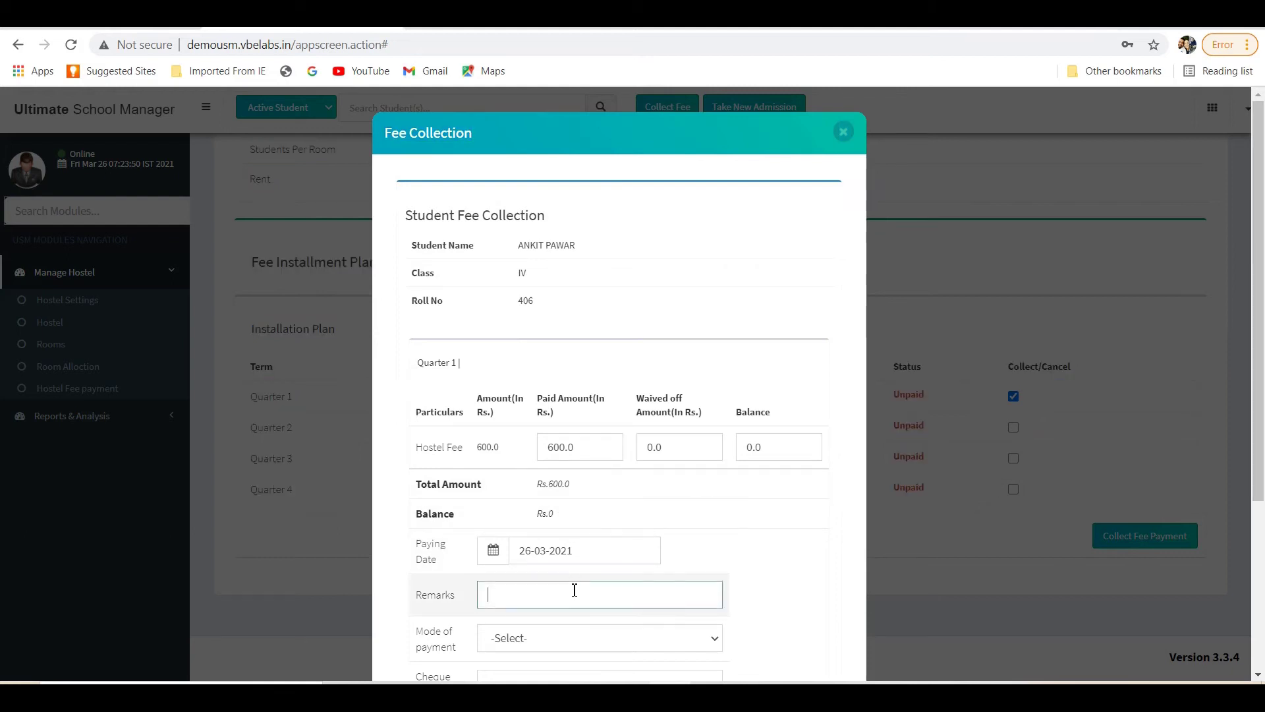
left_click(591, 639)
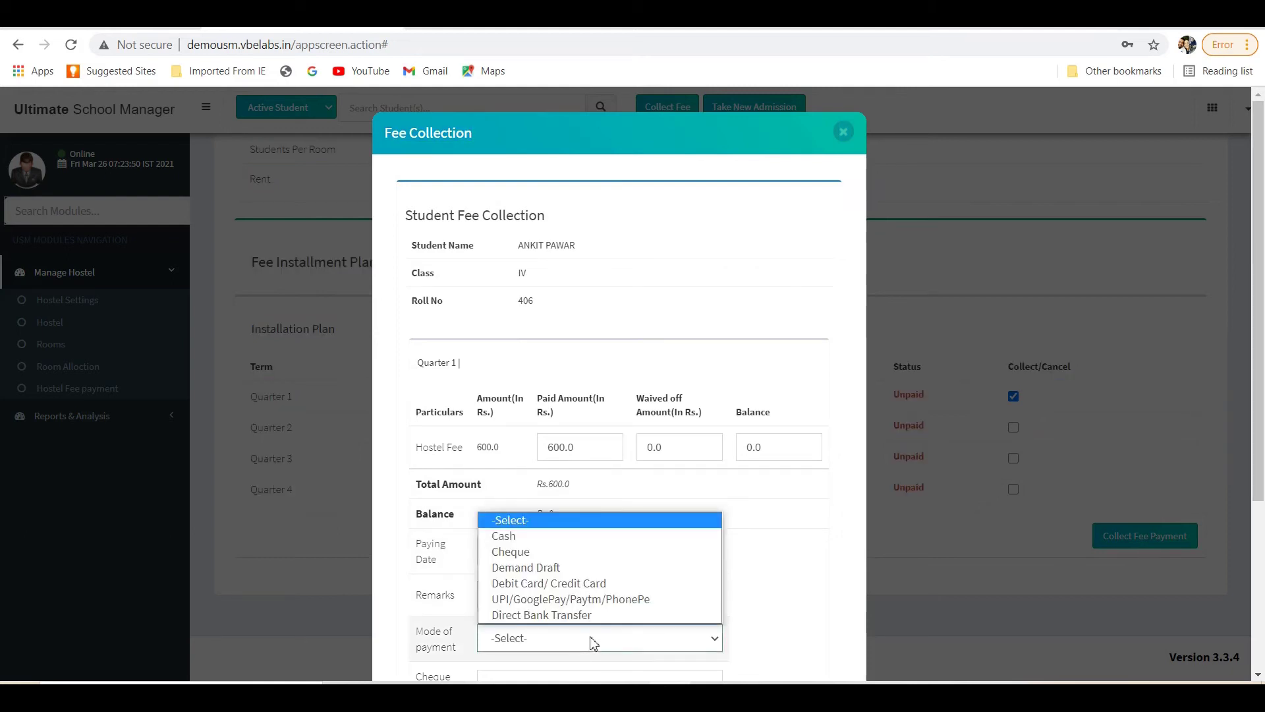
left_click(536, 536)
key("Tab")
key("Tab")
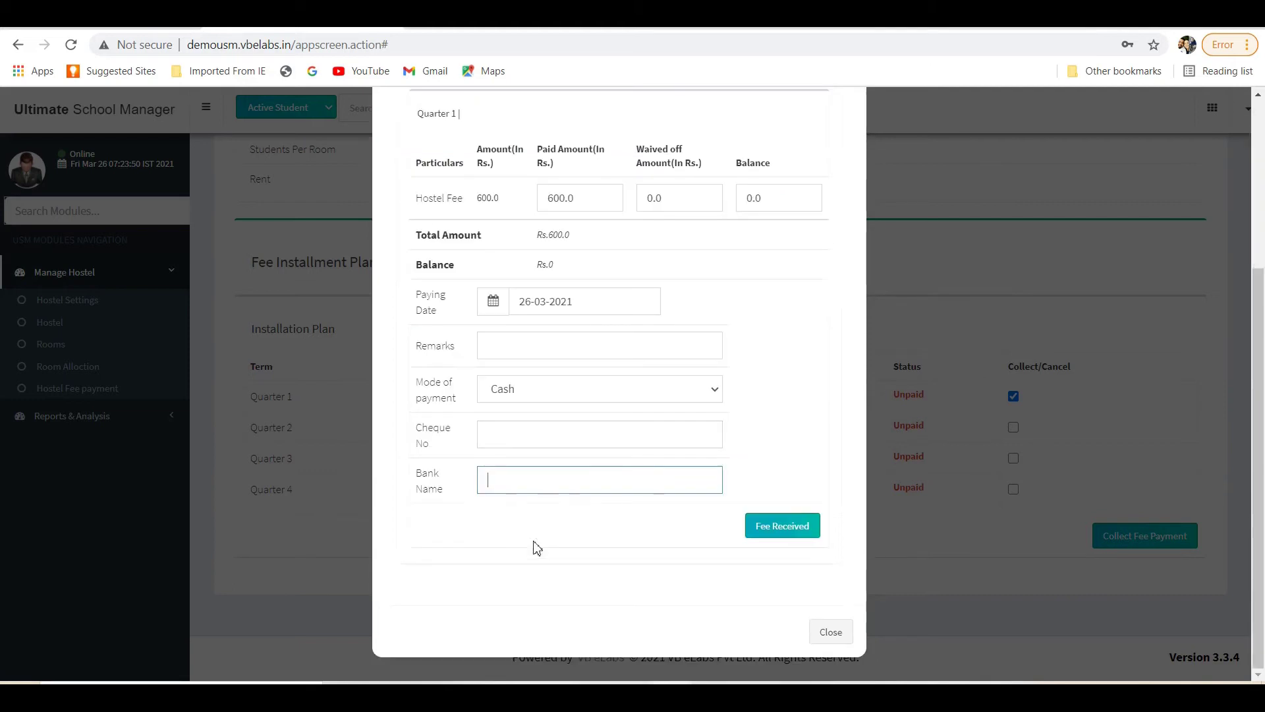
left_click(764, 531)
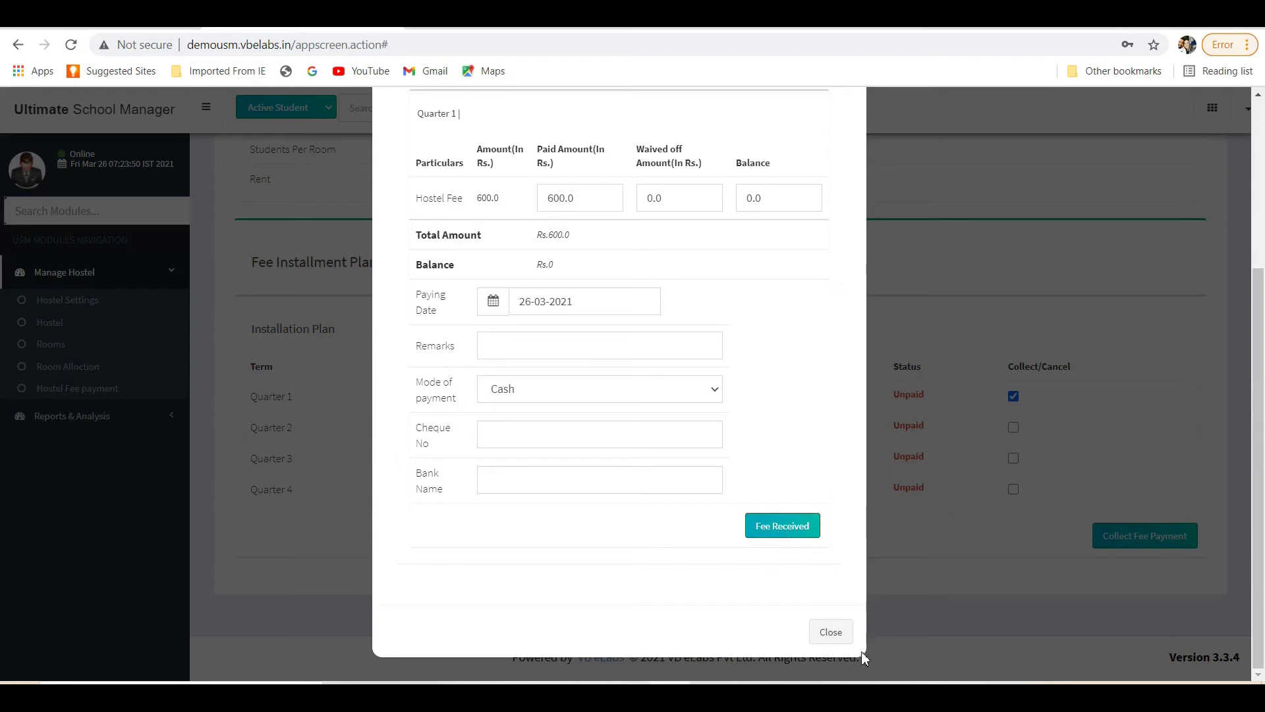
left_click(830, 633)
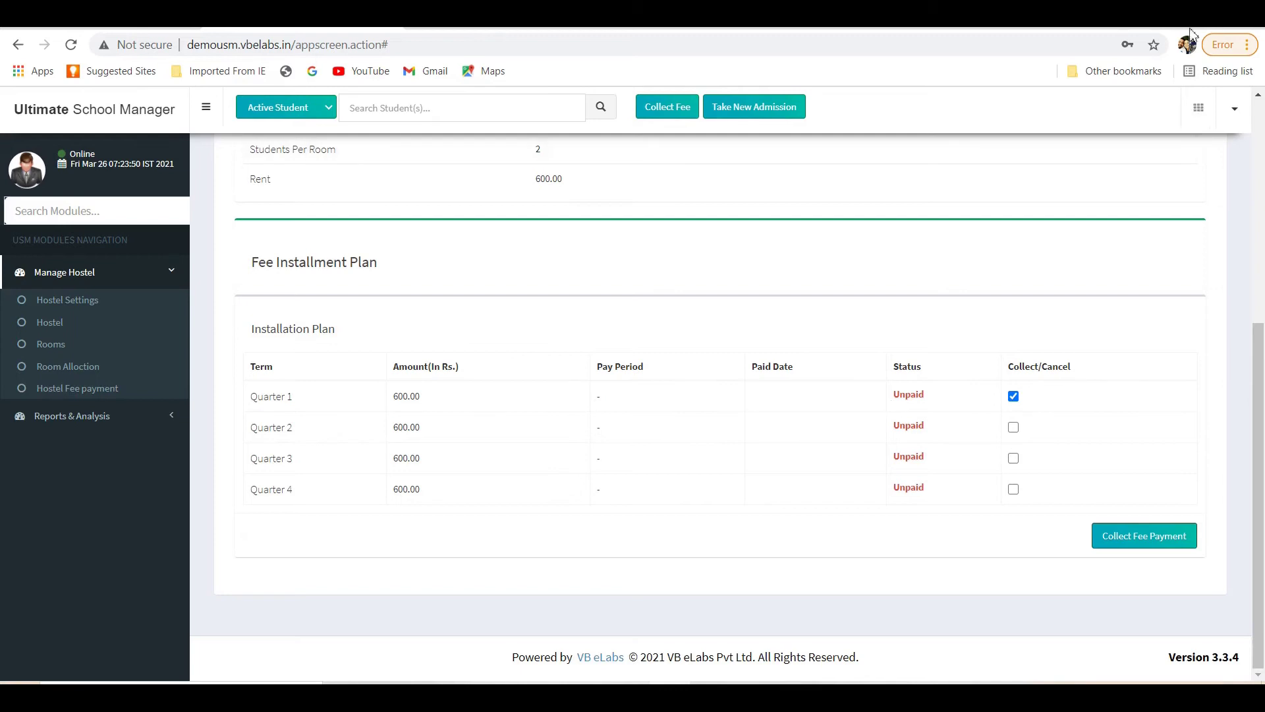
- Switch to the Library module and list all books under Manage Books
left_click(1196, 118)
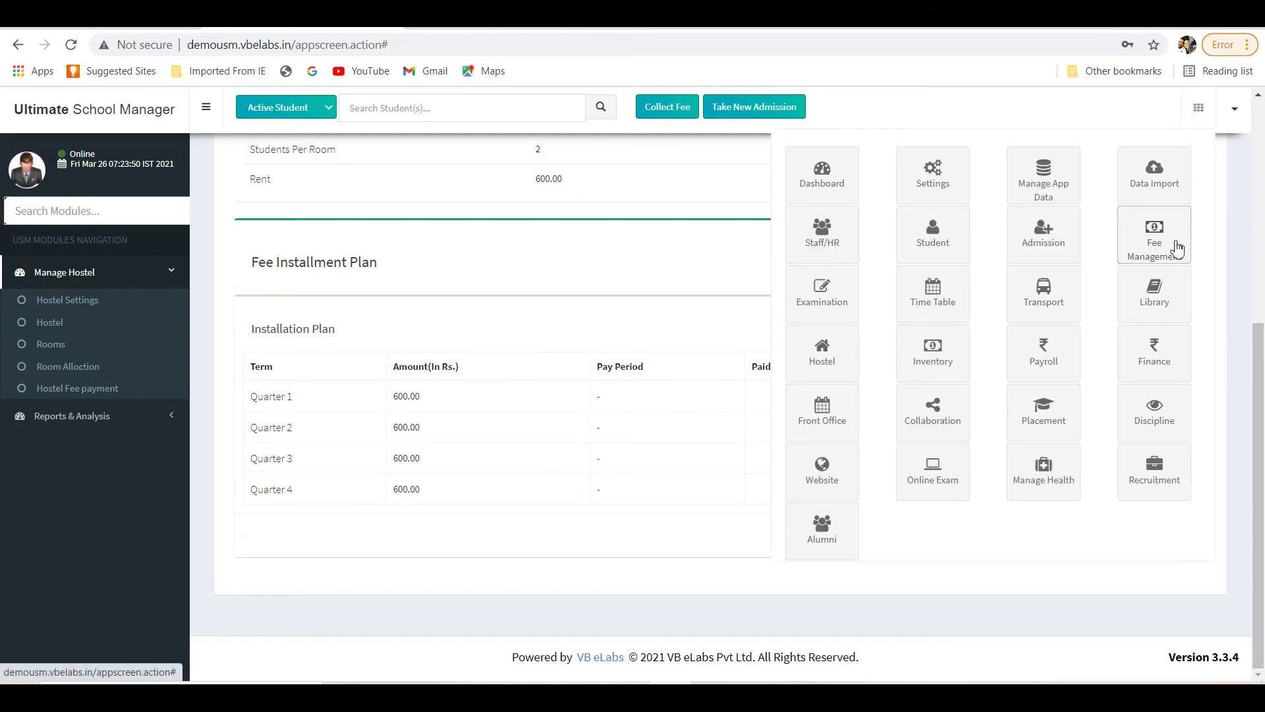
left_click(1156, 298)
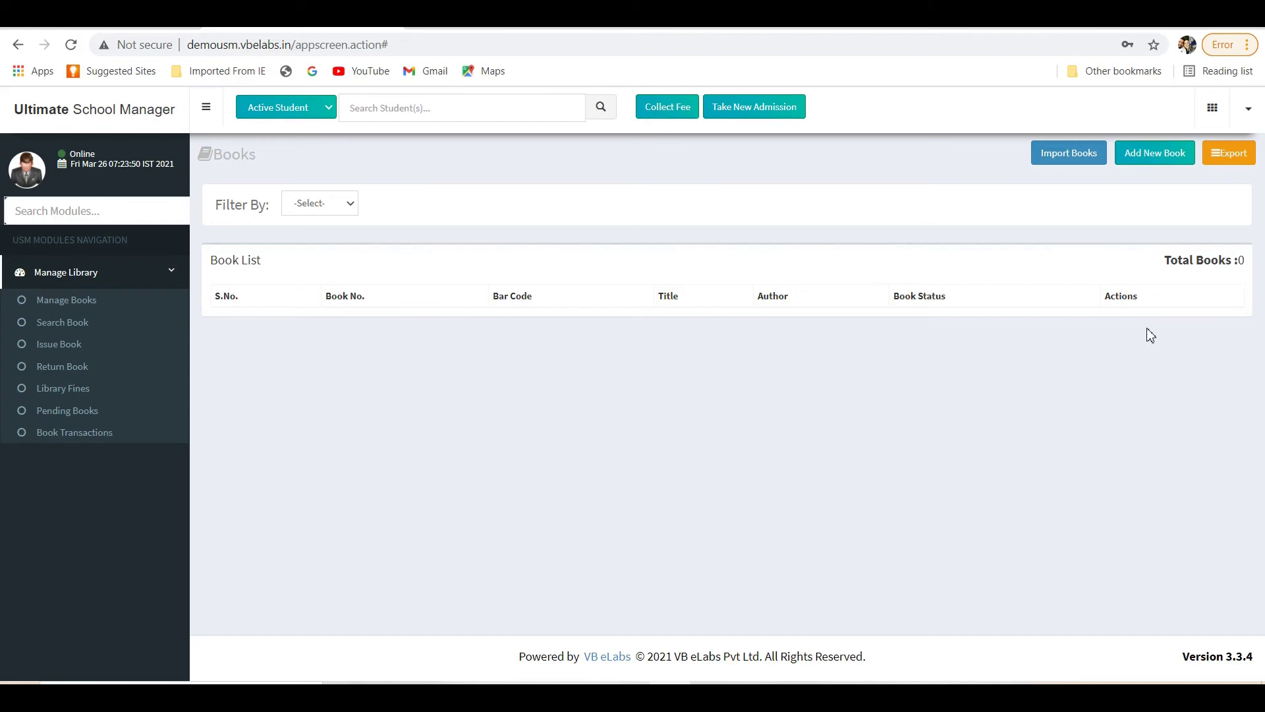
left_click(56, 307)
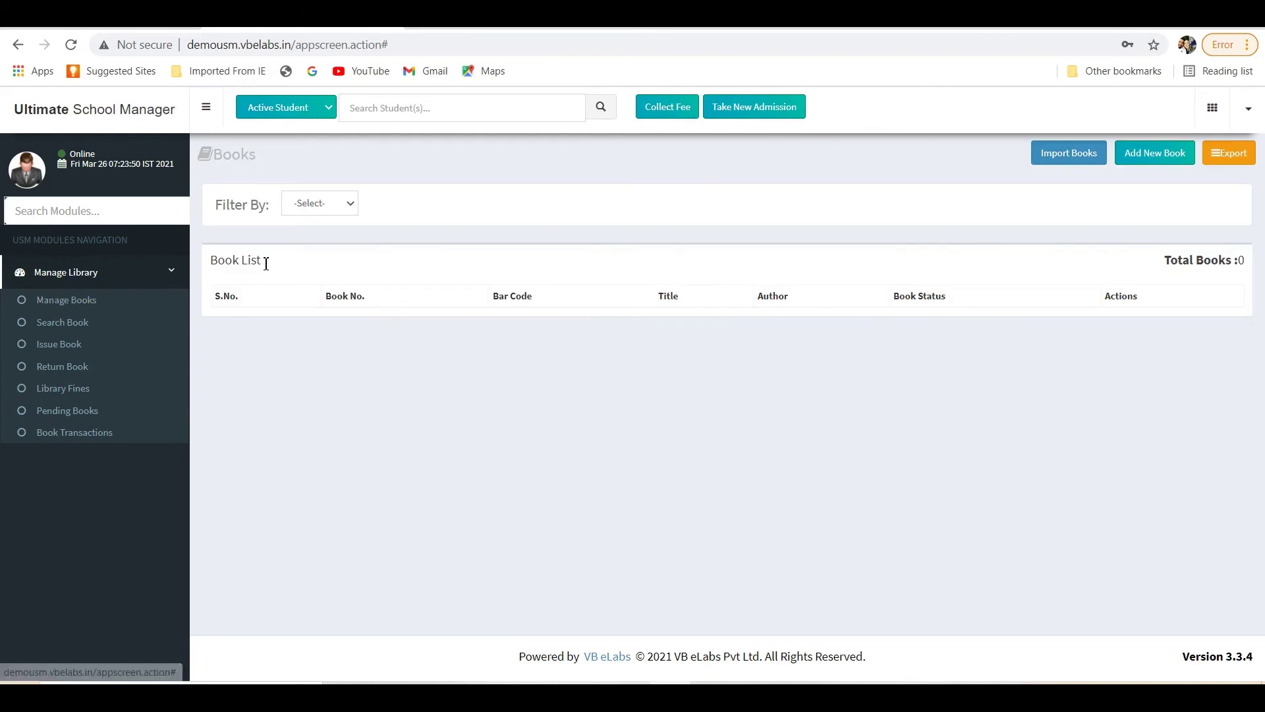
left_click(347, 207)
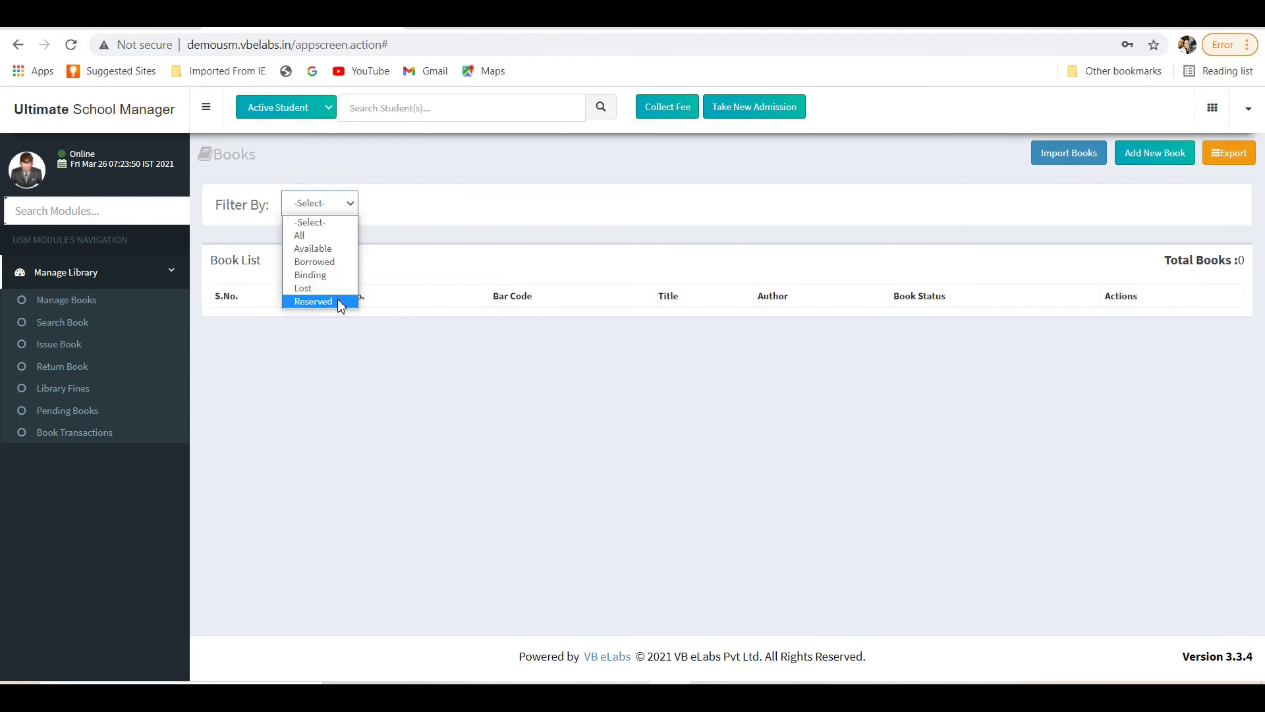
left_click(338, 235)
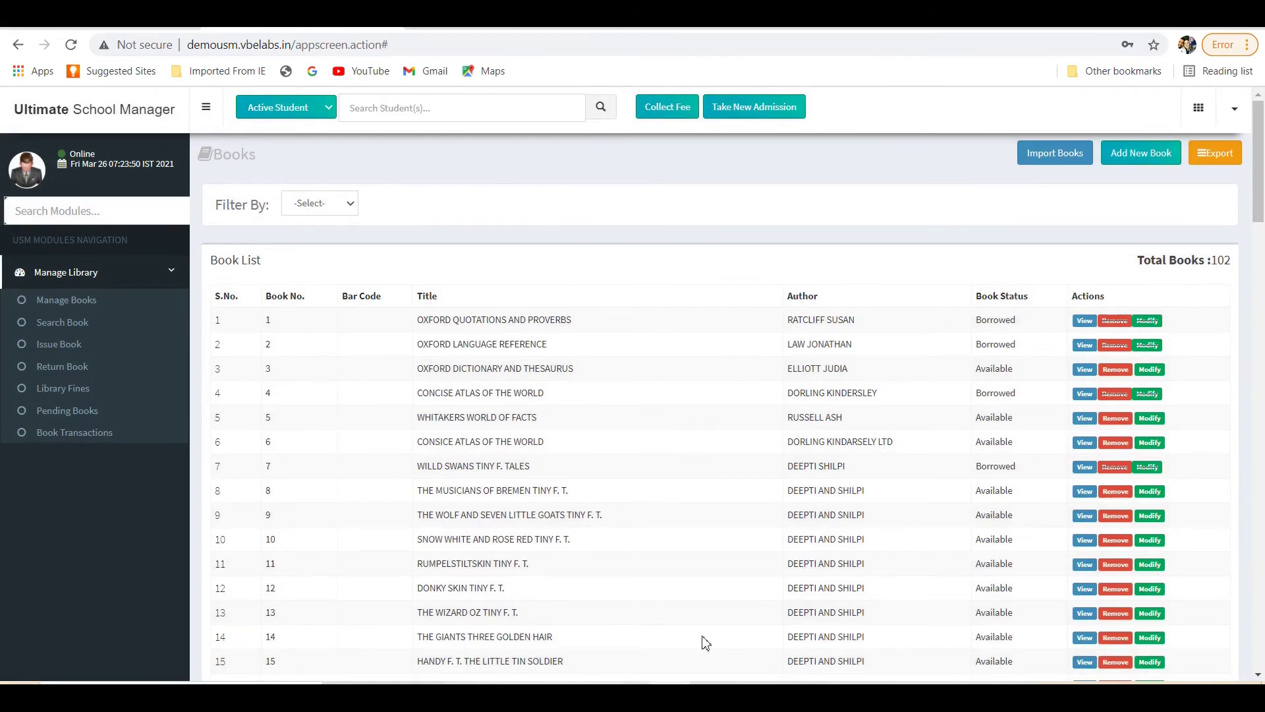
- Filter the book list to Available and view the details of OXFORD DICTIONARY AND THESAURUS
left_click(318, 204)
left_click(320, 250)
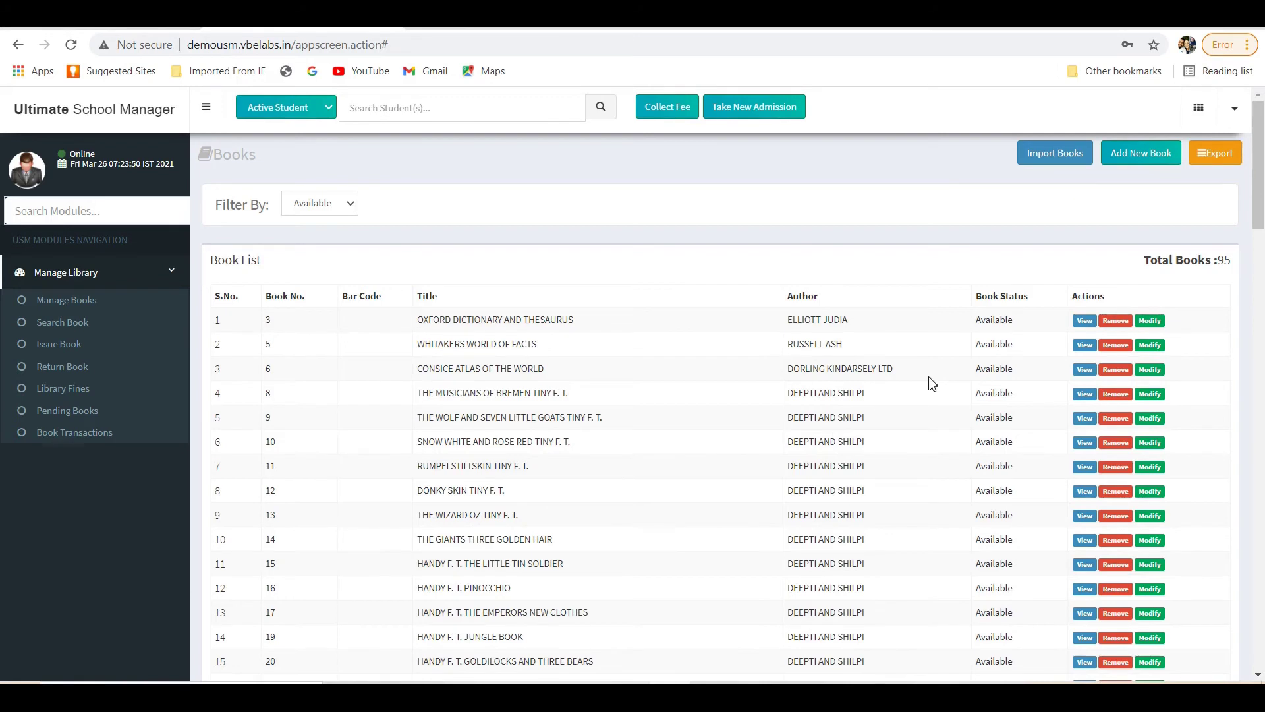
left_click(1088, 323)
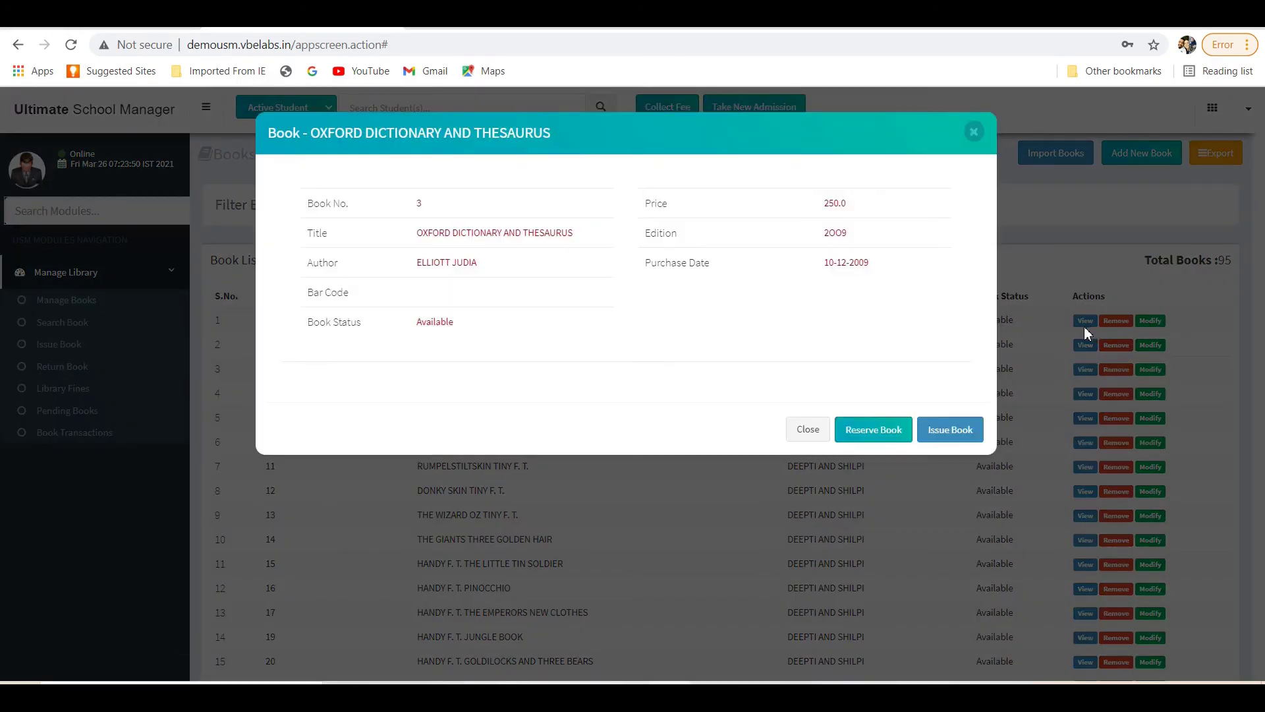
- Fill in the issue form for OXFORD DICTIONARY AND THESAURUS with a KG-II student as borrower, and close it without issuing
left_click(945, 433)
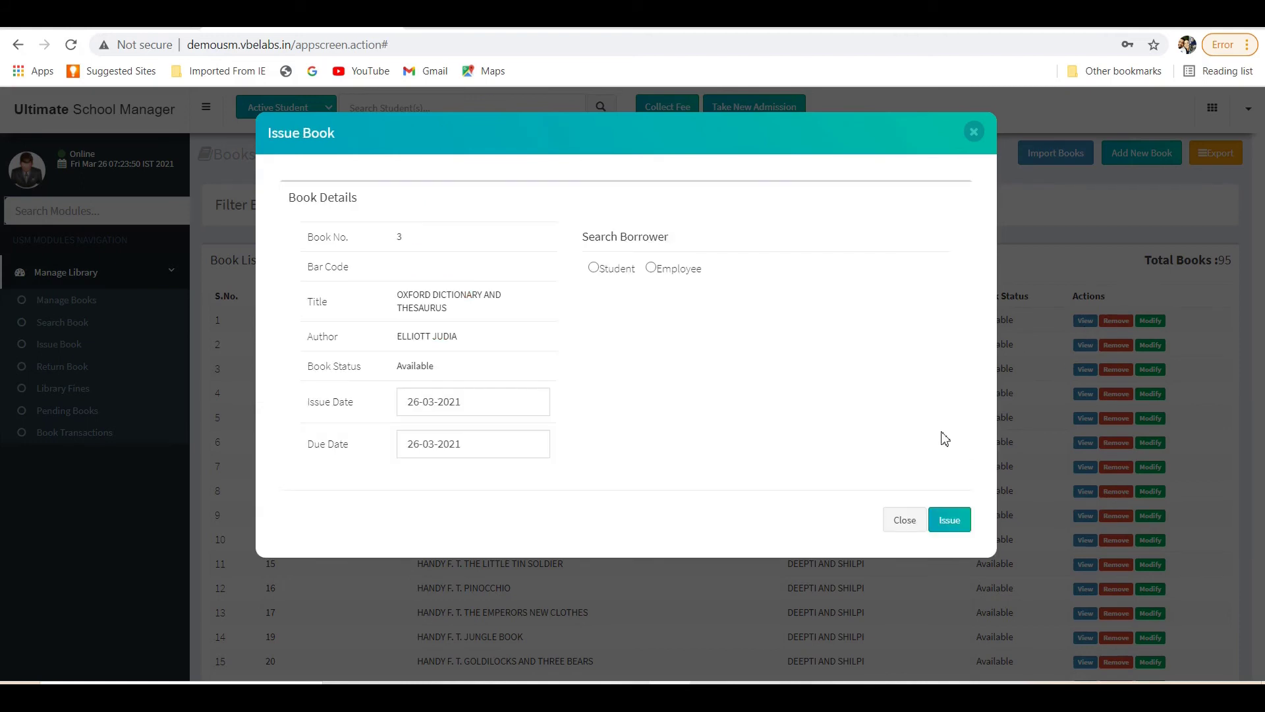
left_click(594, 270)
left_click(698, 307)
type("n")
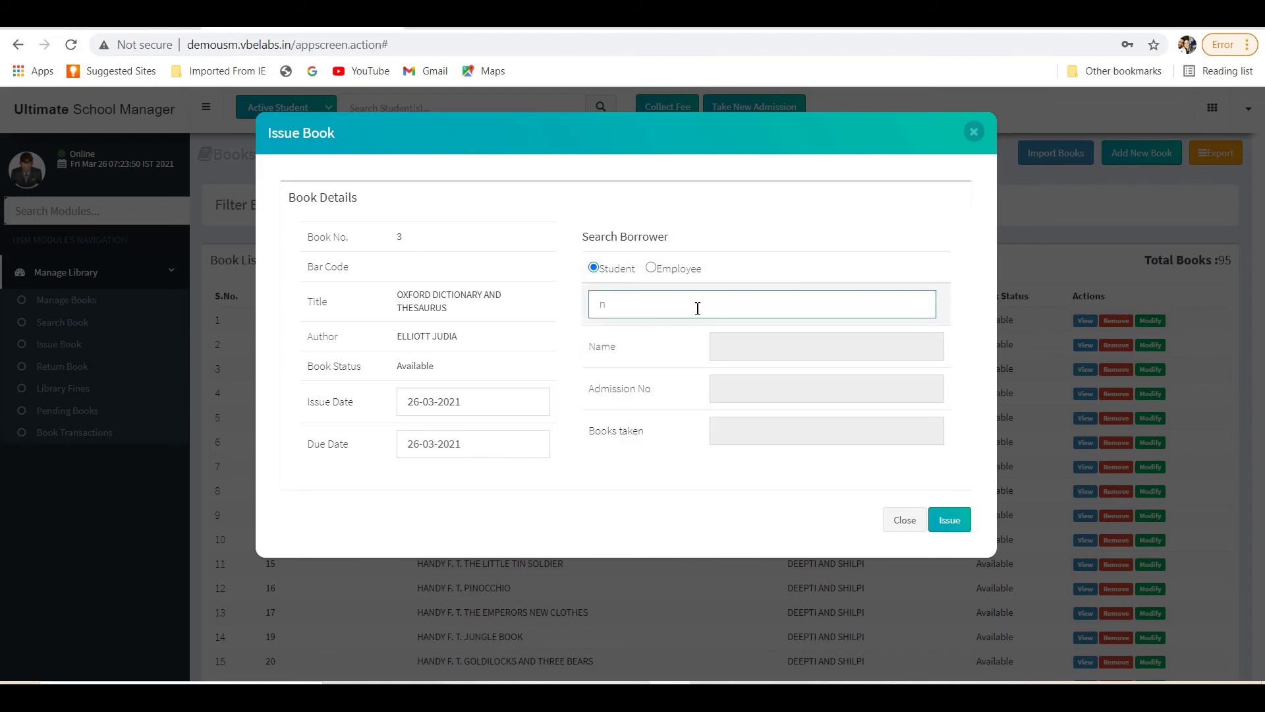
type("a")
left_click(698, 342)
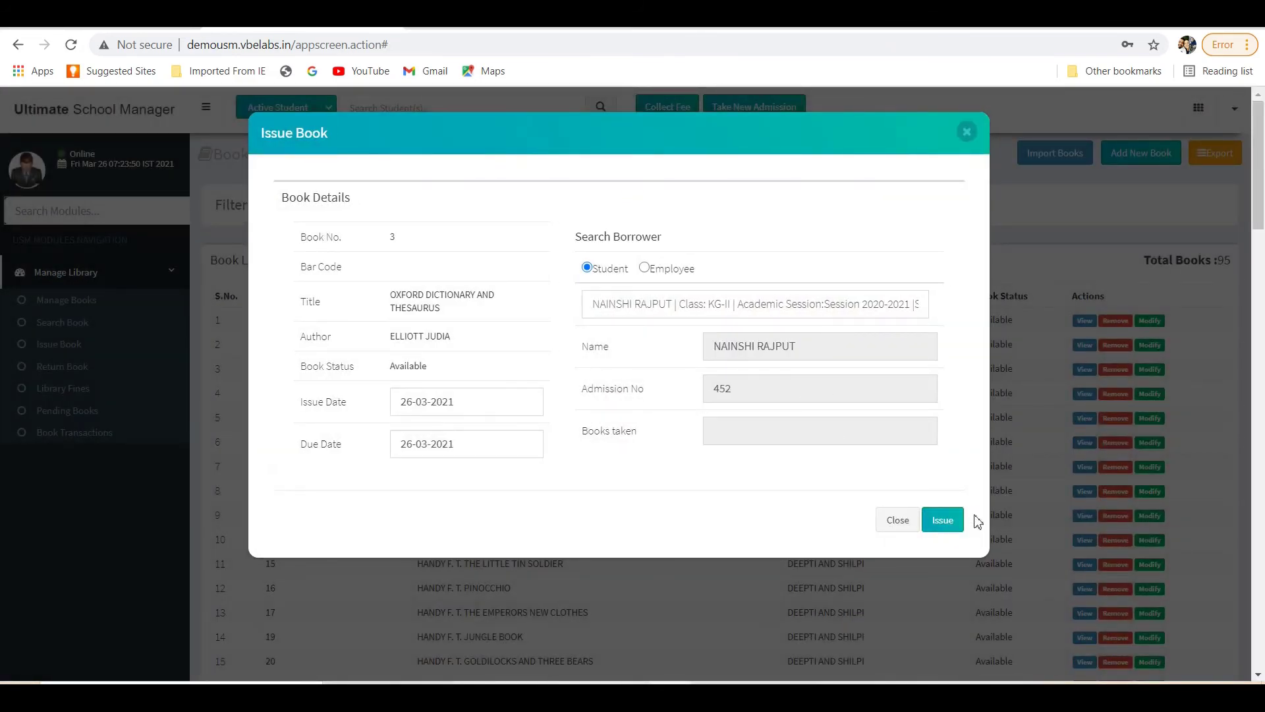
left_click(895, 520)
- View the editable record of OXFORD DICTIONARY AND THESAURUS in the book list and close it
left_click(1148, 321)
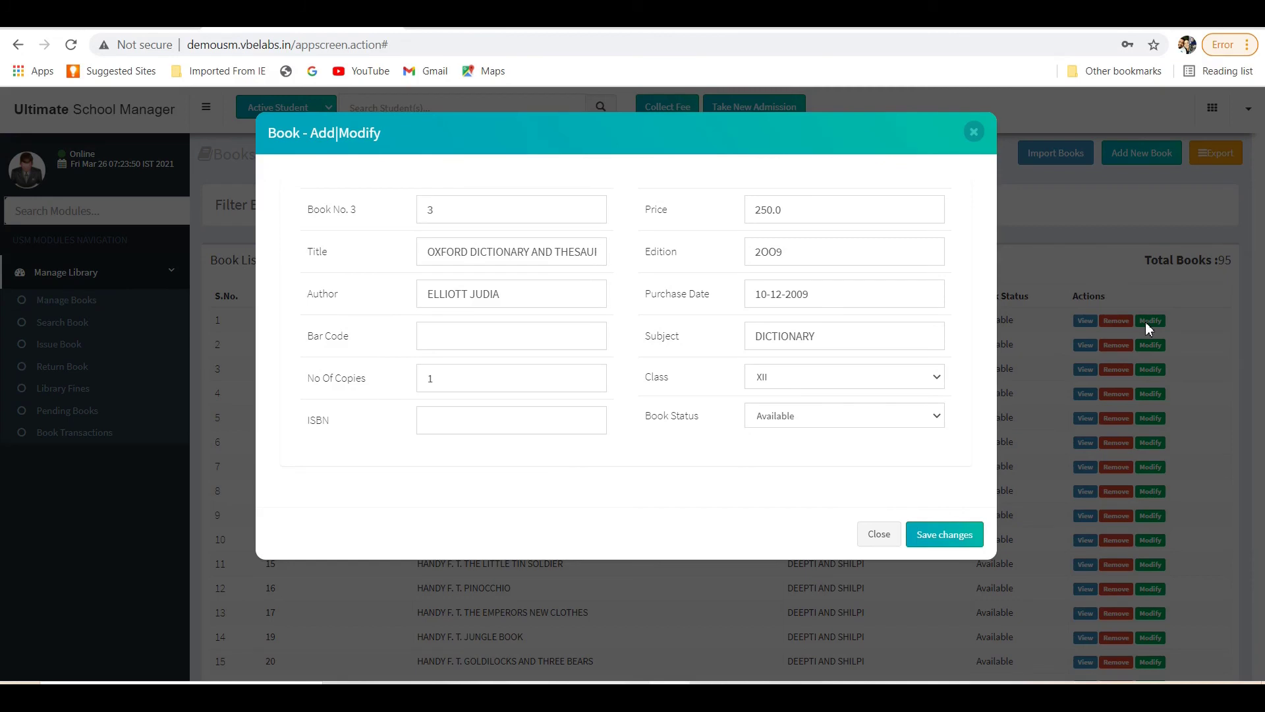
left_click(929, 542)
left_click(883, 537)
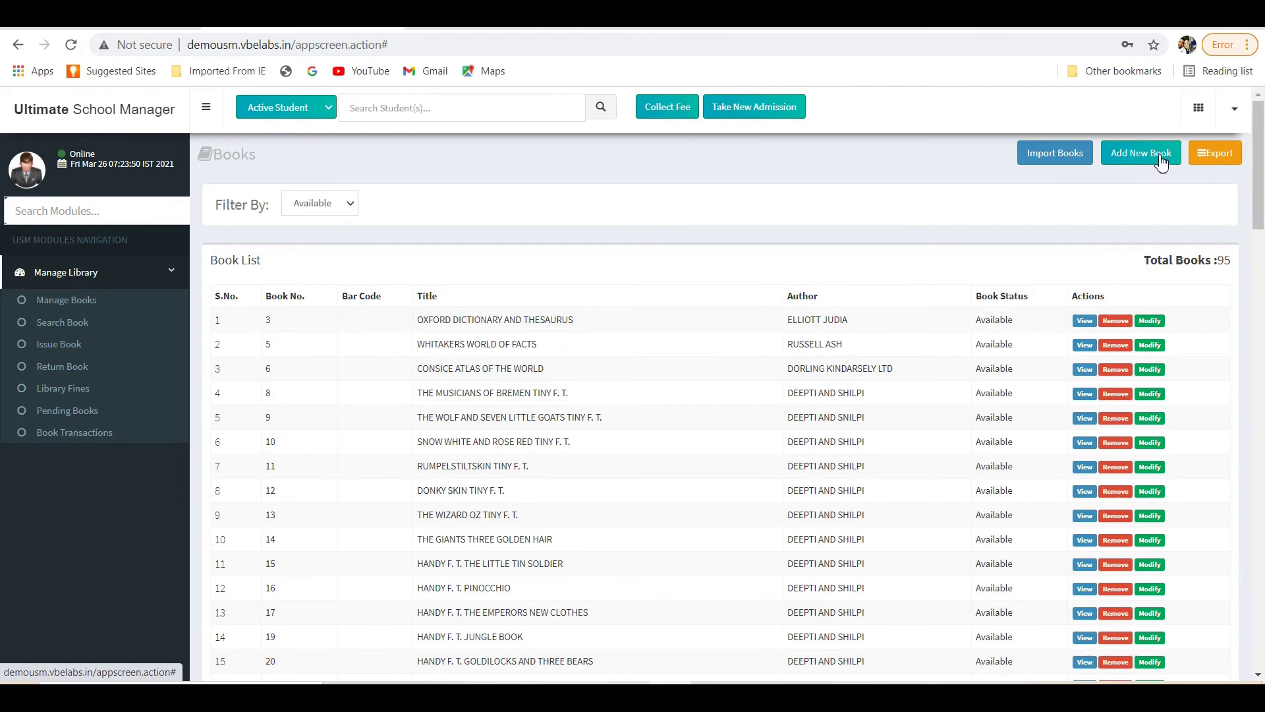
- Open the Books data import page, bring up the import file selection, and cancel it
left_click(1059, 168)
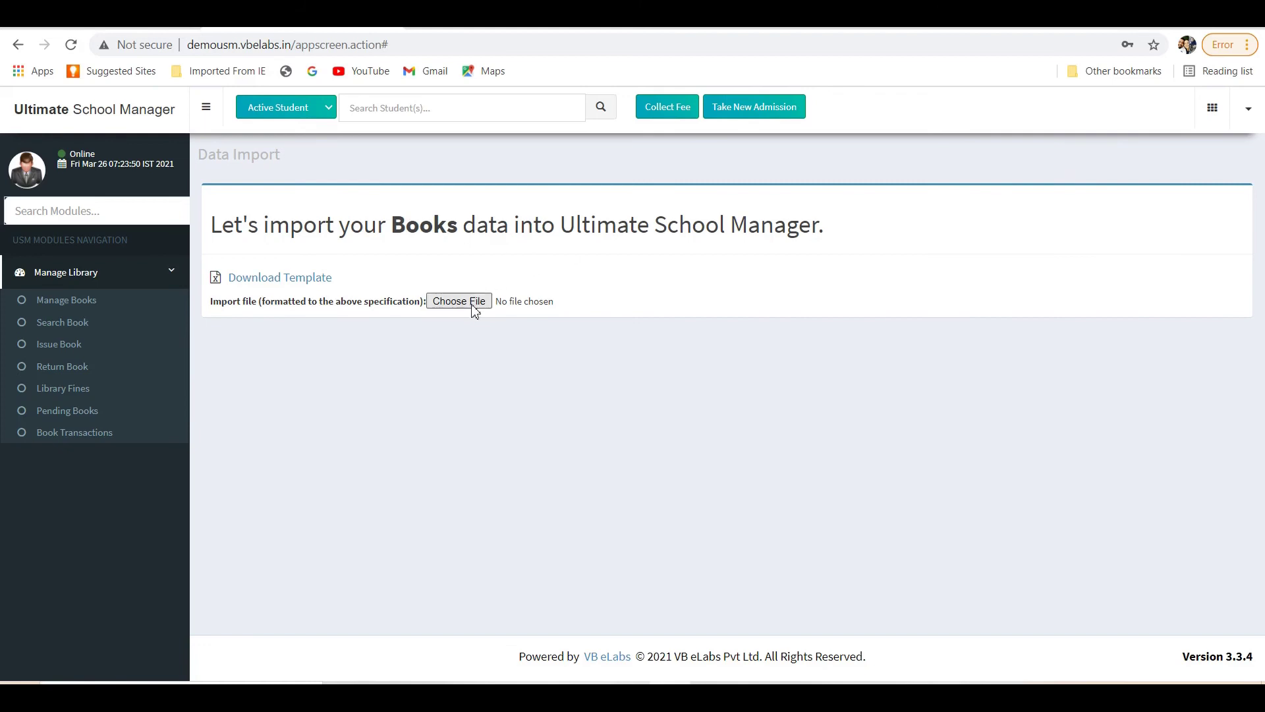
left_click(475, 307)
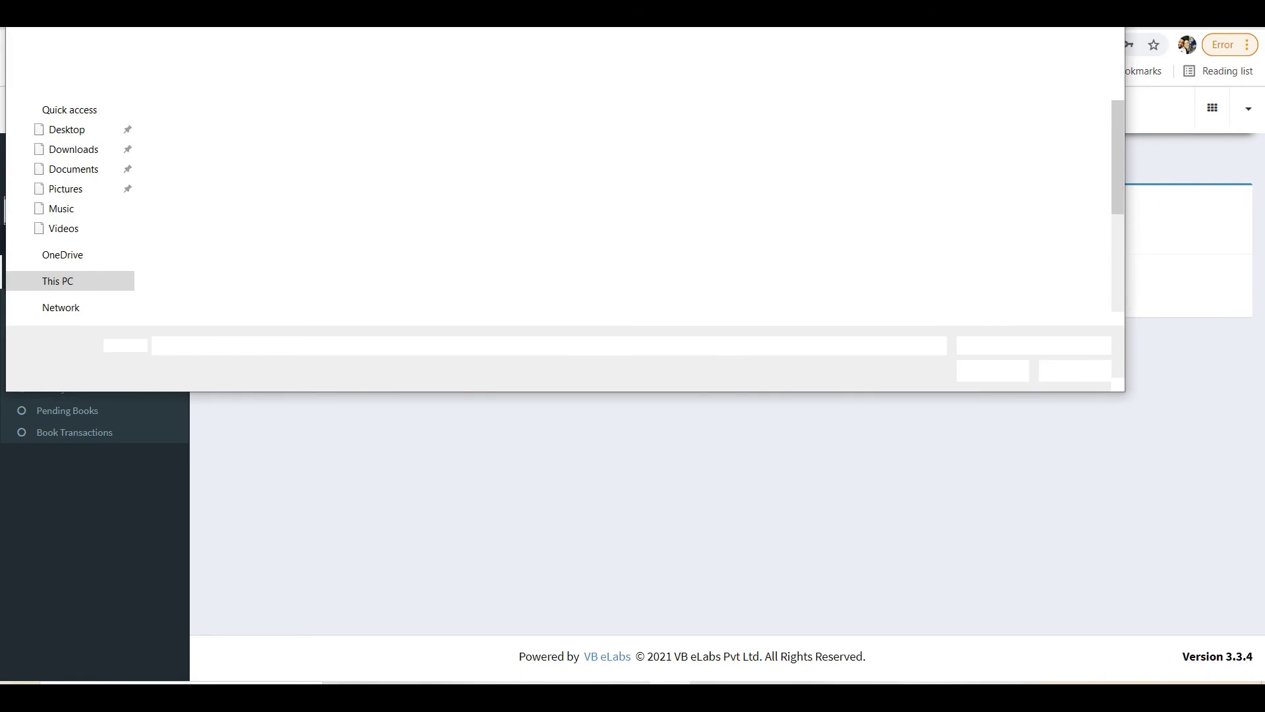
key("Escape")
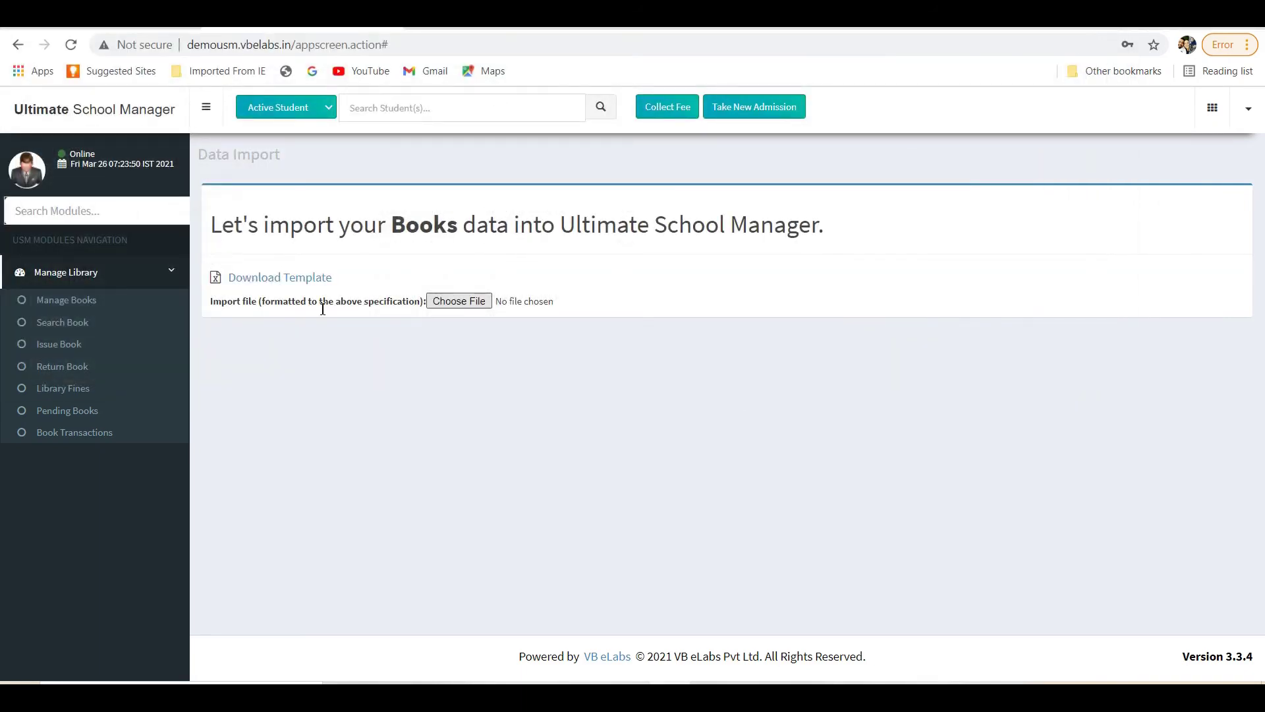
- Search the library by author for enid blyton, view the details of THE POWER OF VERBAL INTELLIGENCE, and close them
left_click(77, 328)
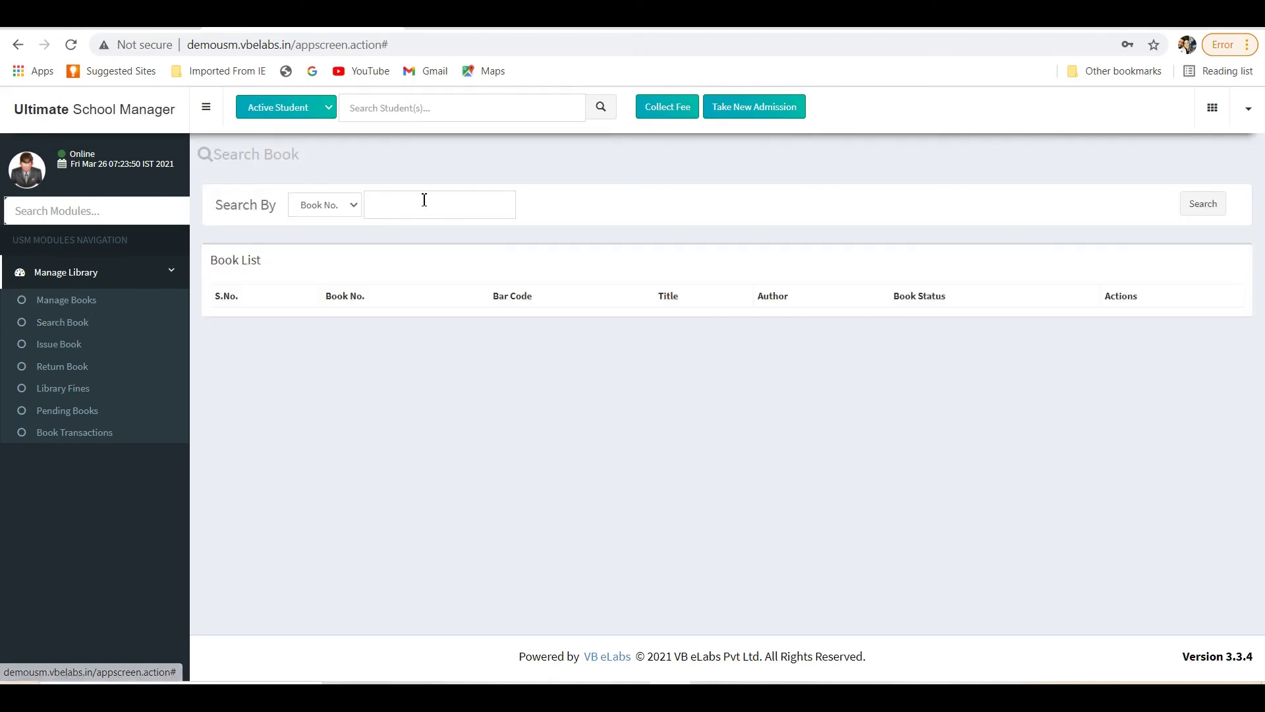
left_click(322, 206)
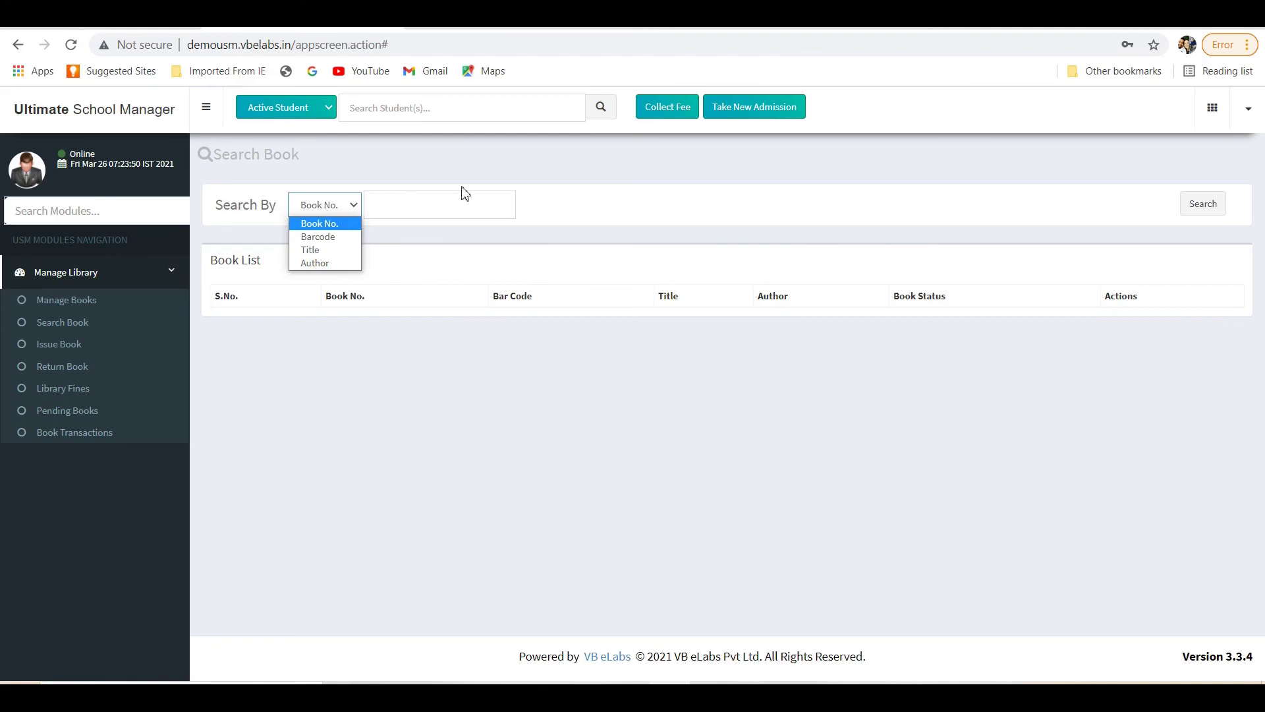
left_click(309, 263)
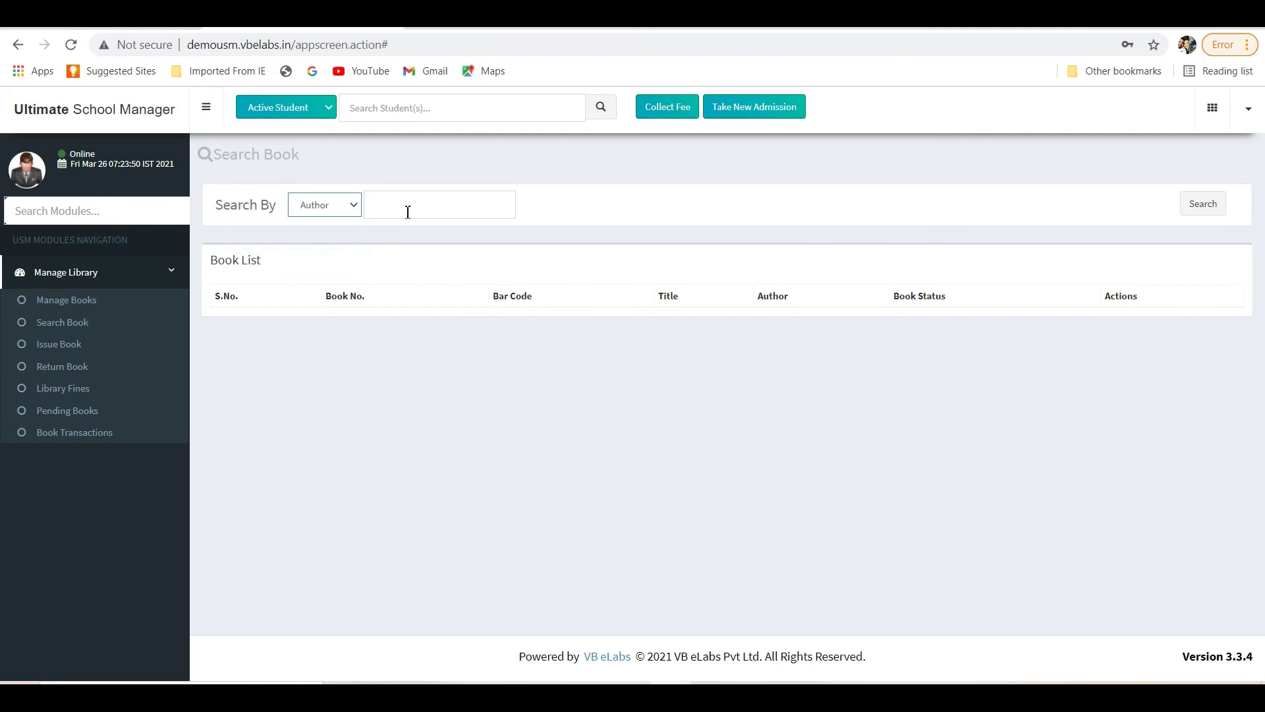
left_click(456, 204)
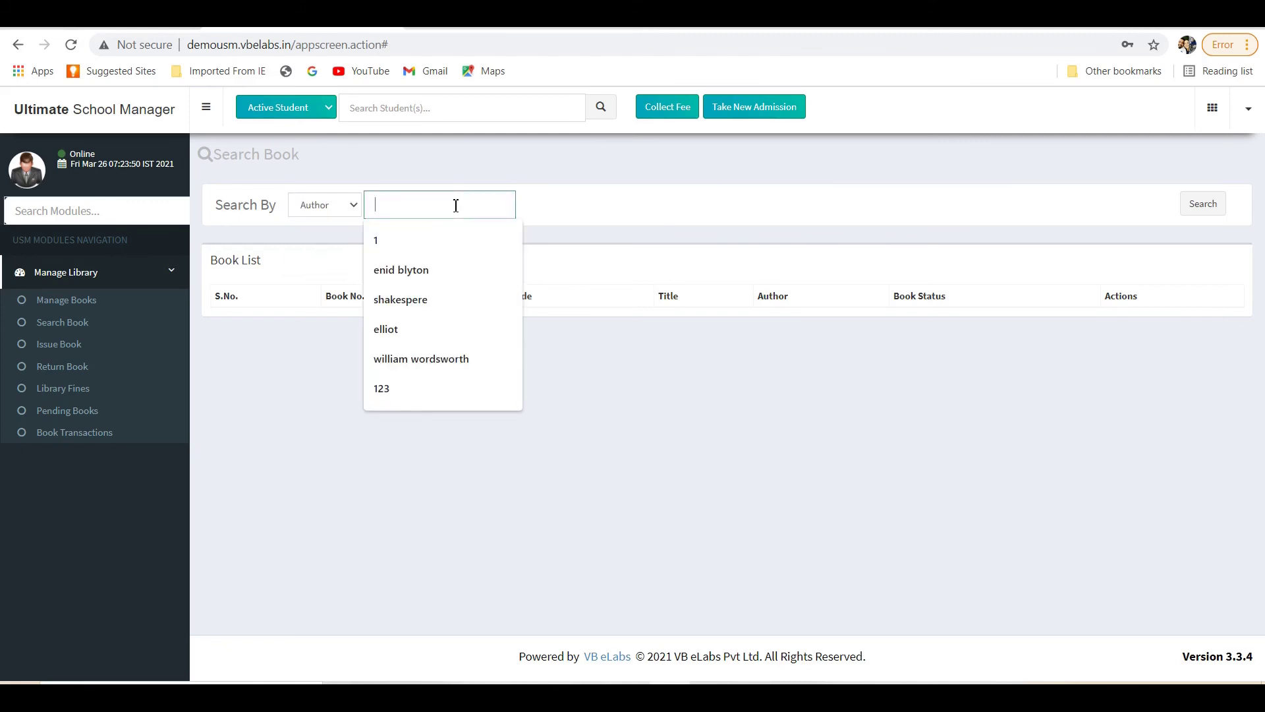
left_click(422, 273)
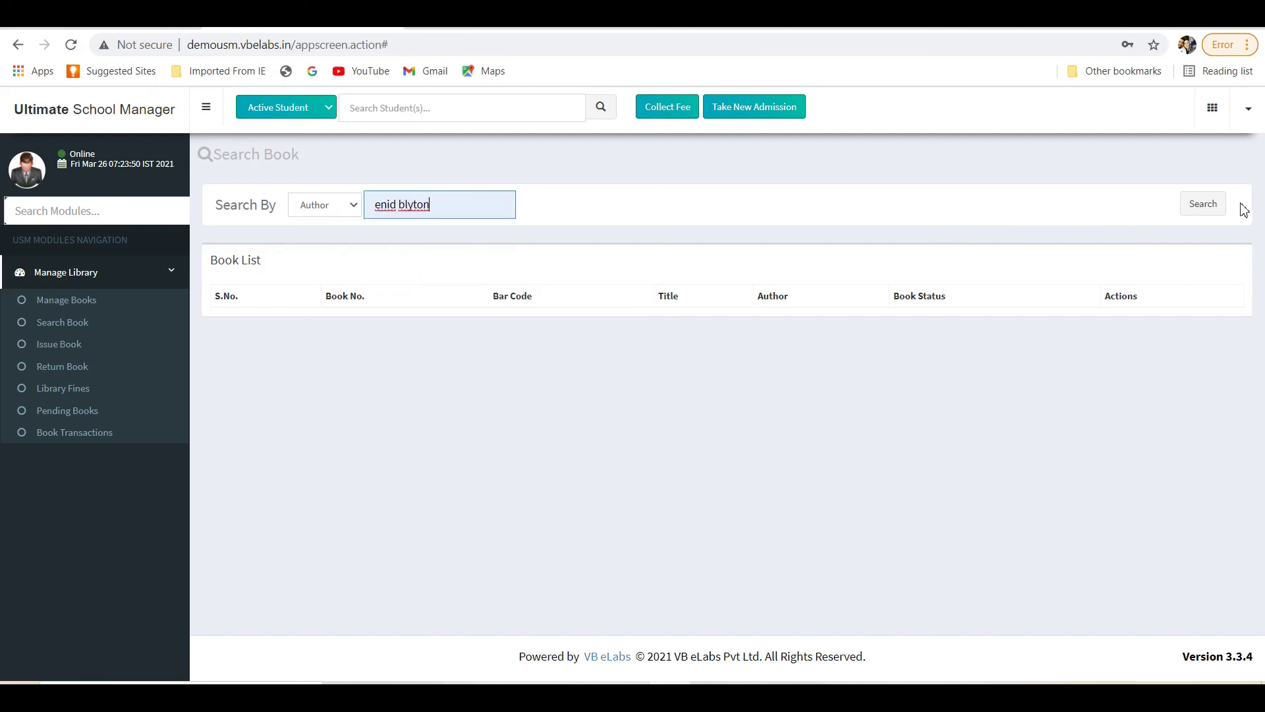
left_click(1206, 206)
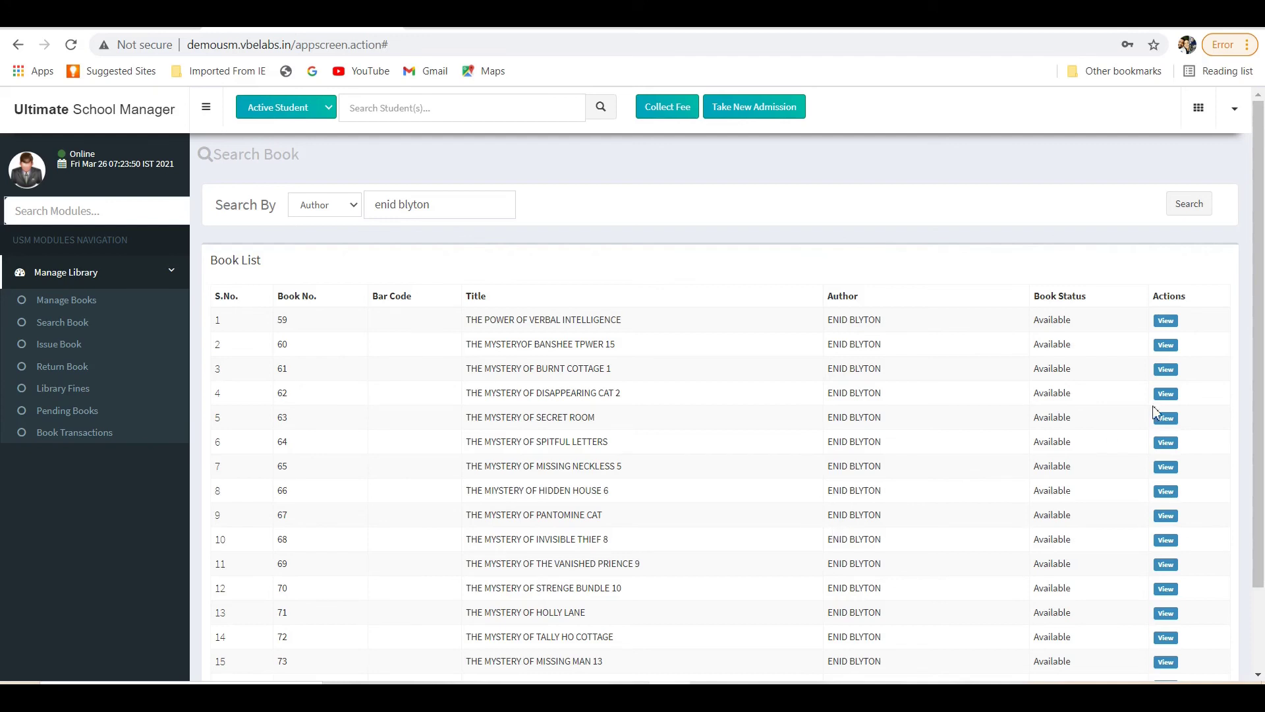
left_click(1168, 321)
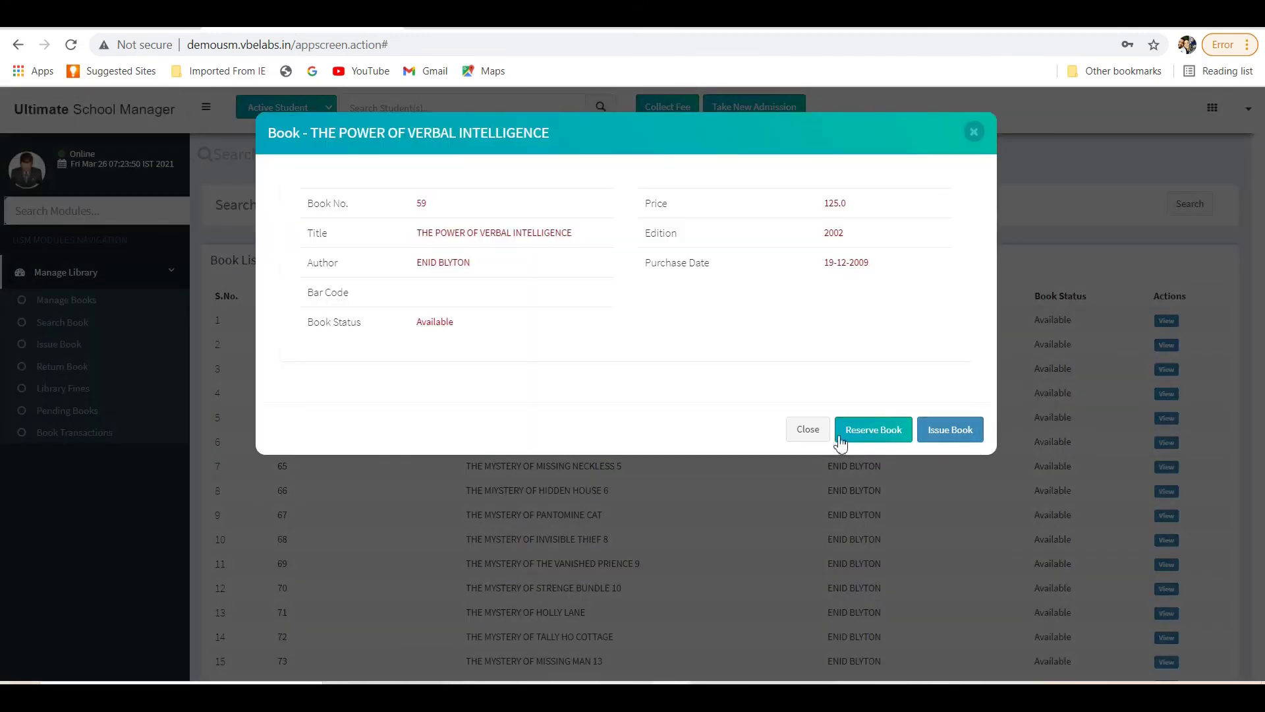
left_click(808, 440)
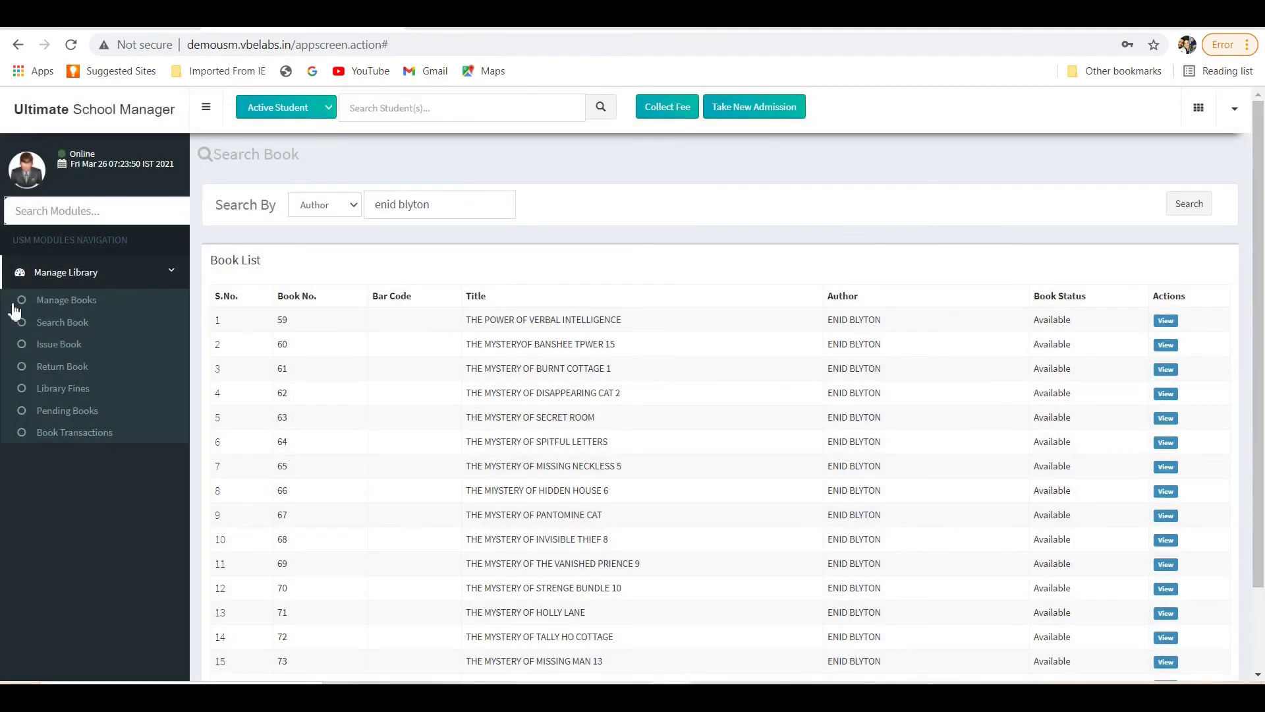
- Look up book number 19 on the Issue Book page
left_click(43, 353)
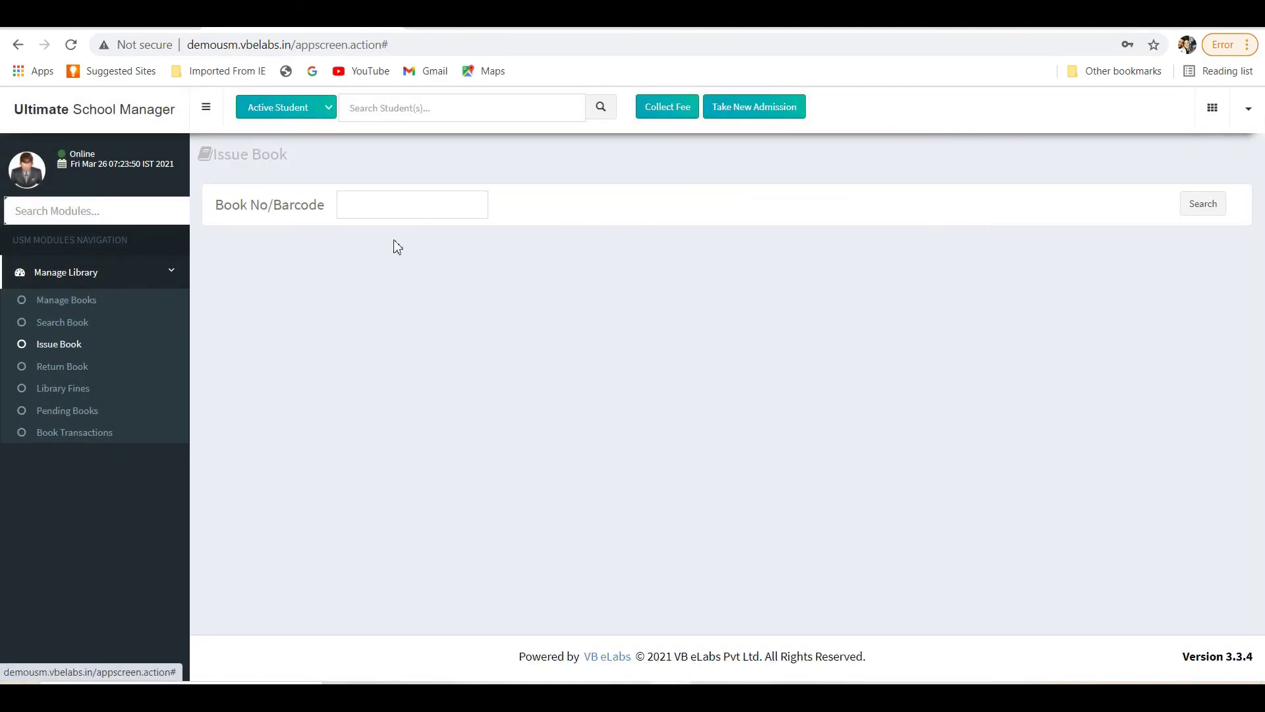
left_click(429, 206)
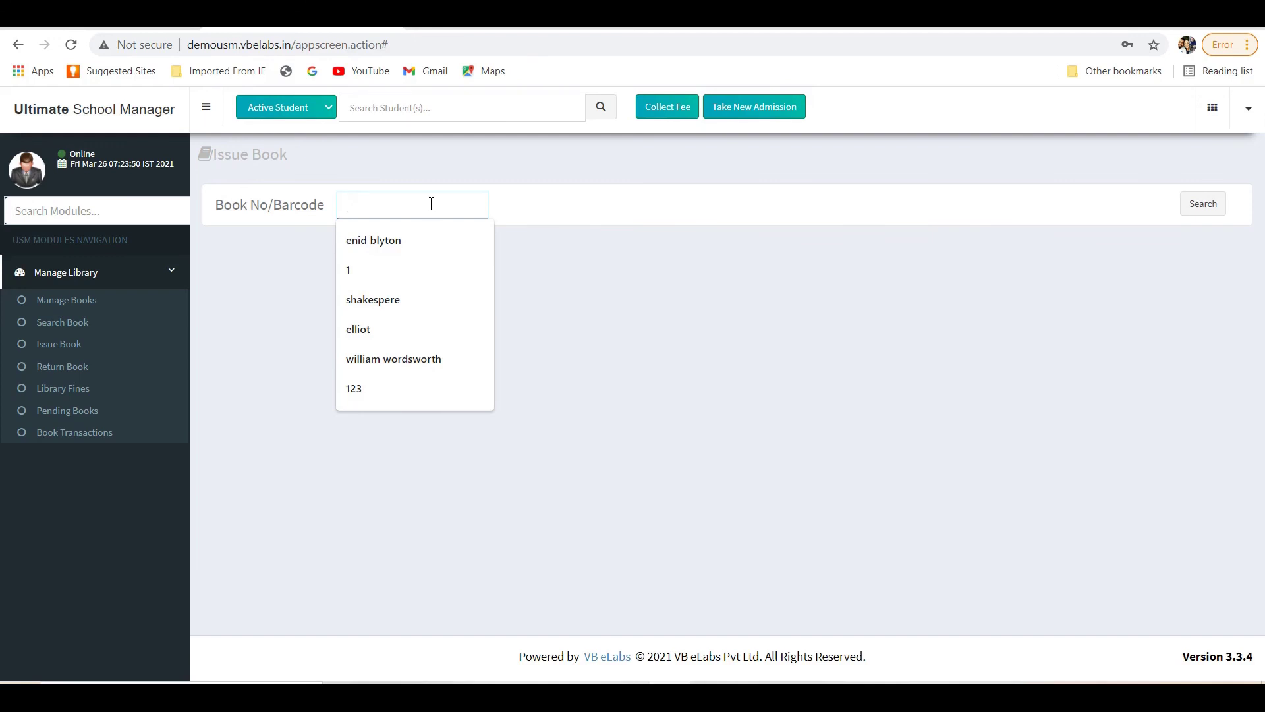
type("19")
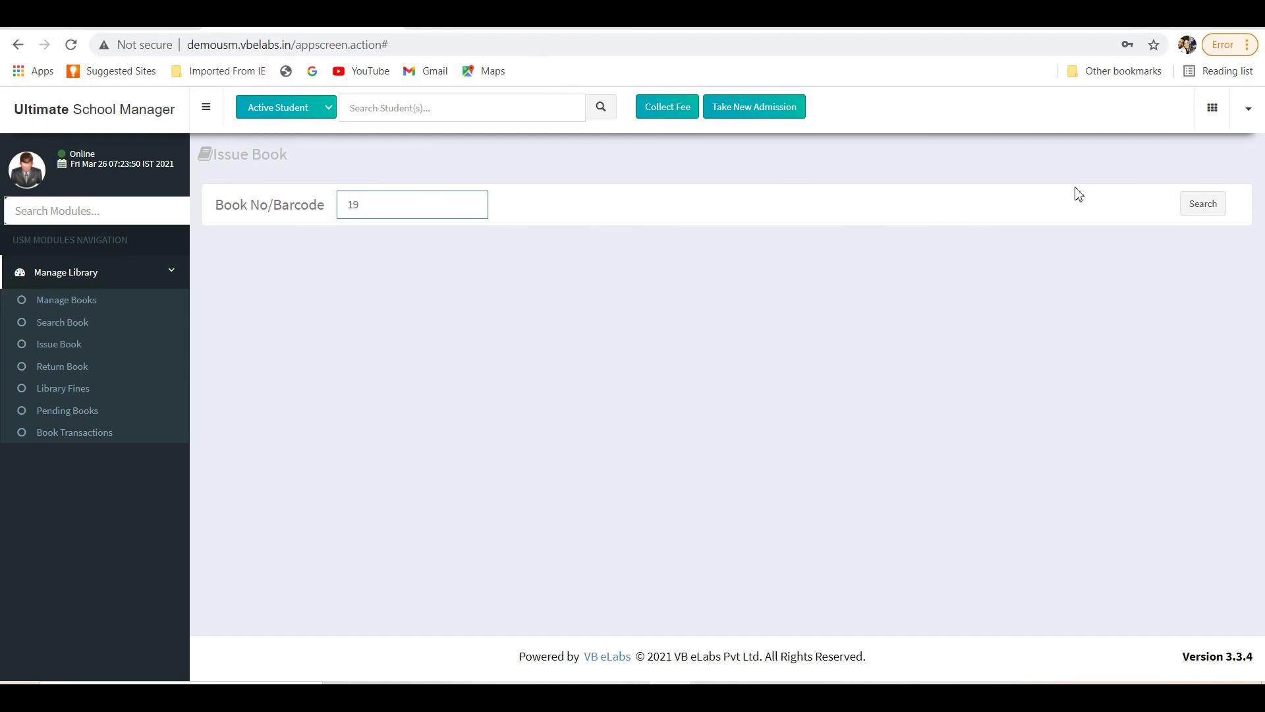
left_click(1196, 206)
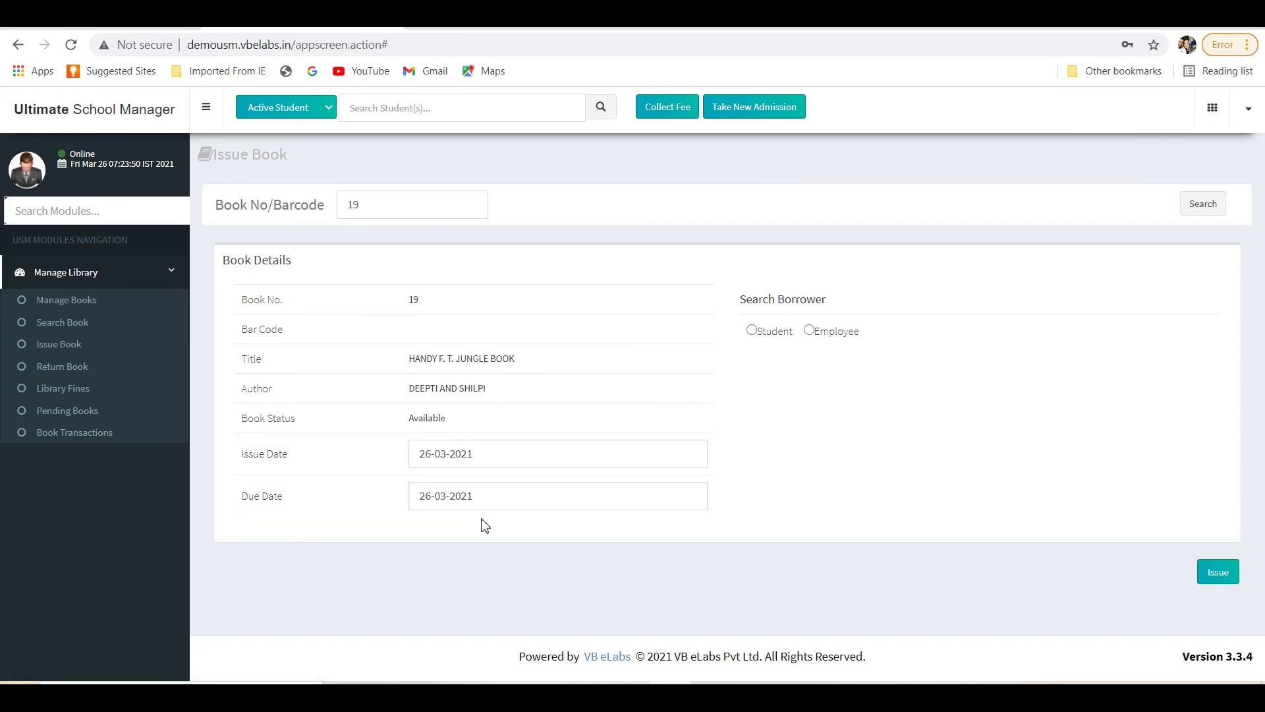
- Set the borrower type of HANDY F. T. JUNGLE BOOK to Employee and select an employee by name as borrower
left_click(809, 332)
left_click(824, 368)
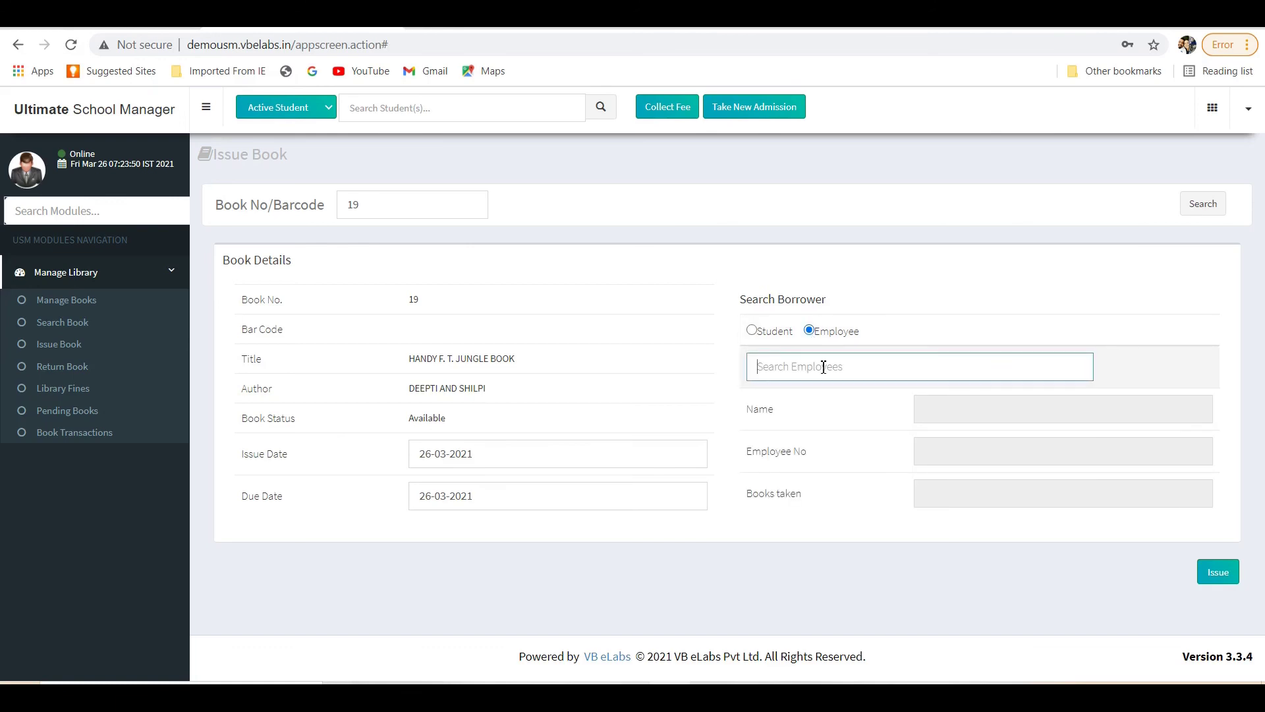
type("ki")
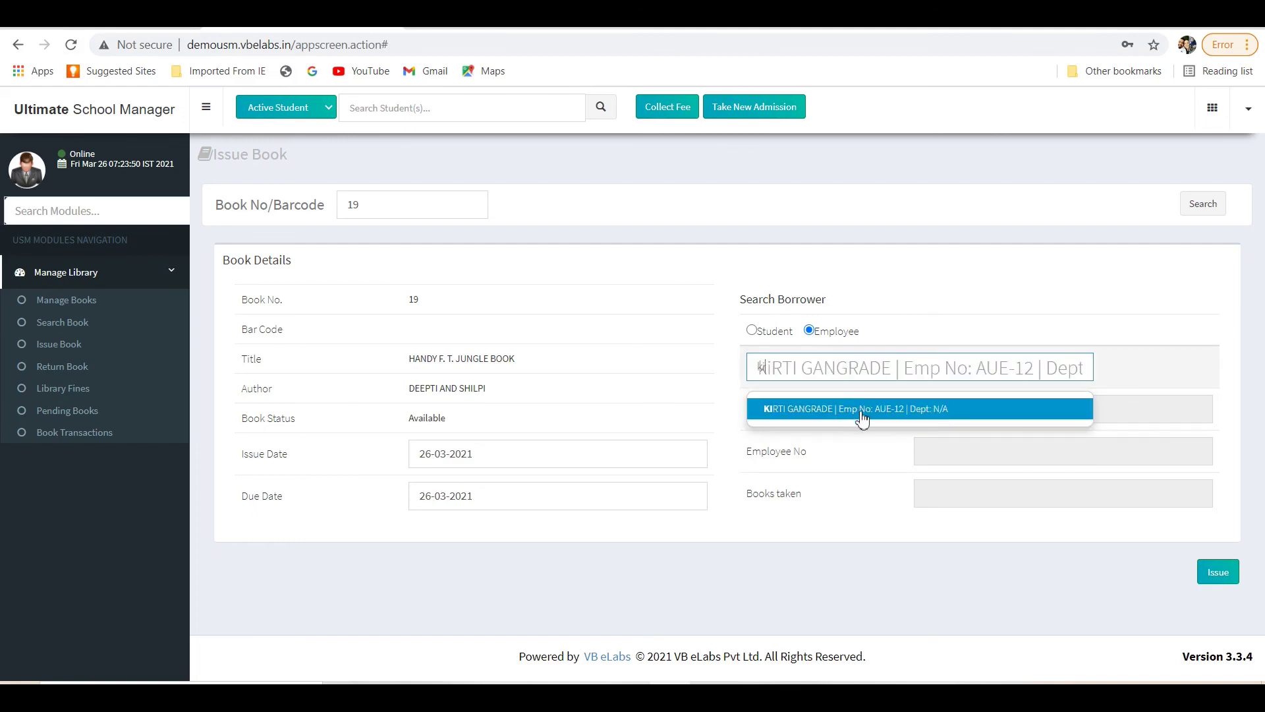
left_click(862, 409)
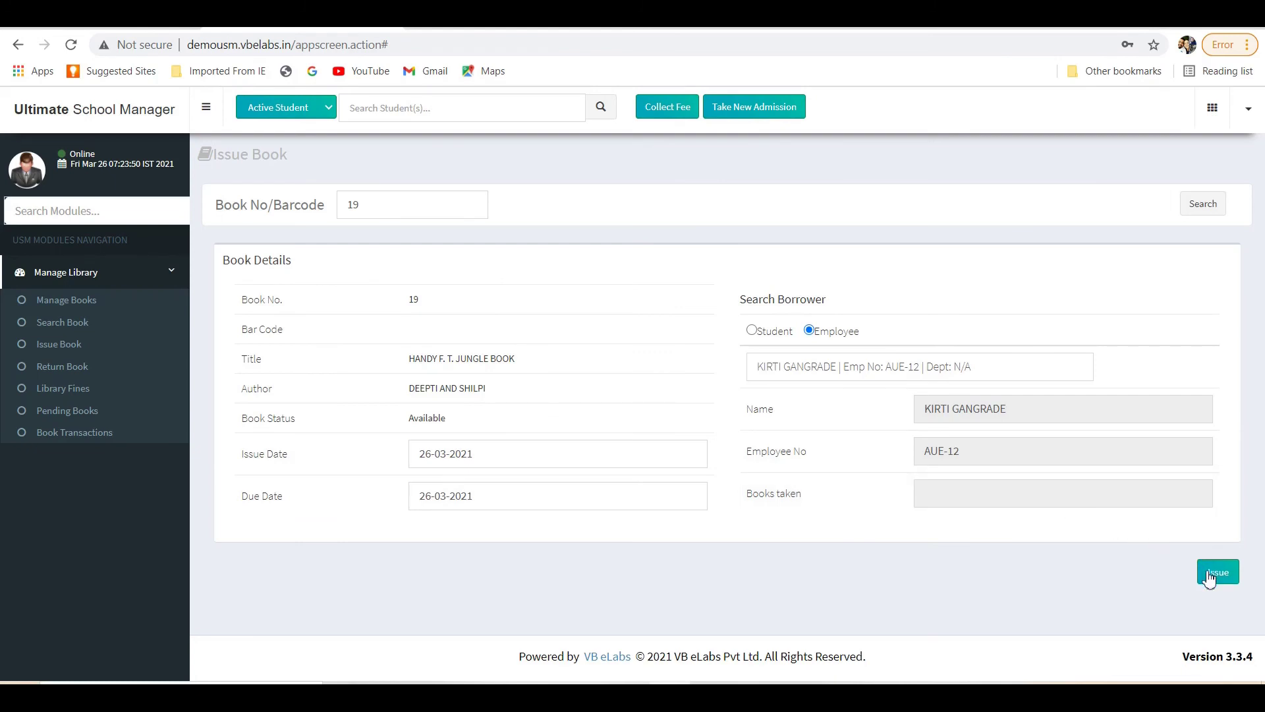
- Look up book number 18 on the Book Return page to view its borrower and return details
left_click(64, 372)
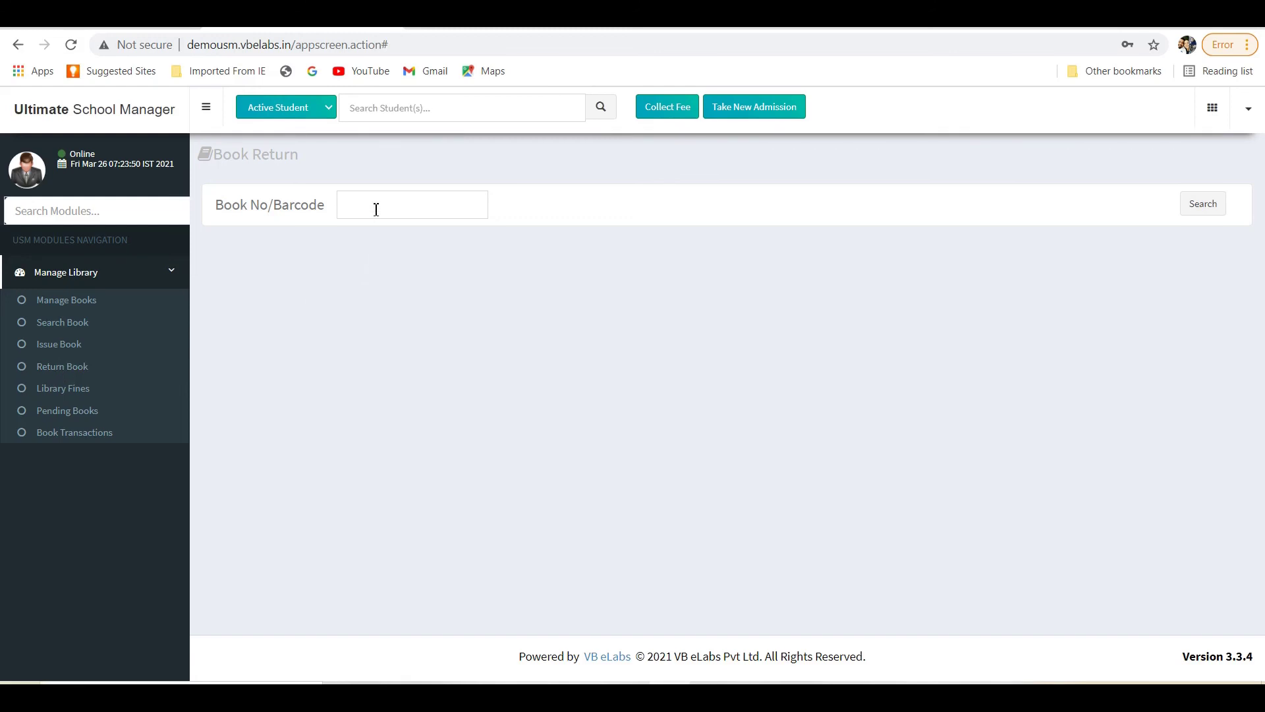
left_click(375, 207)
type("1")
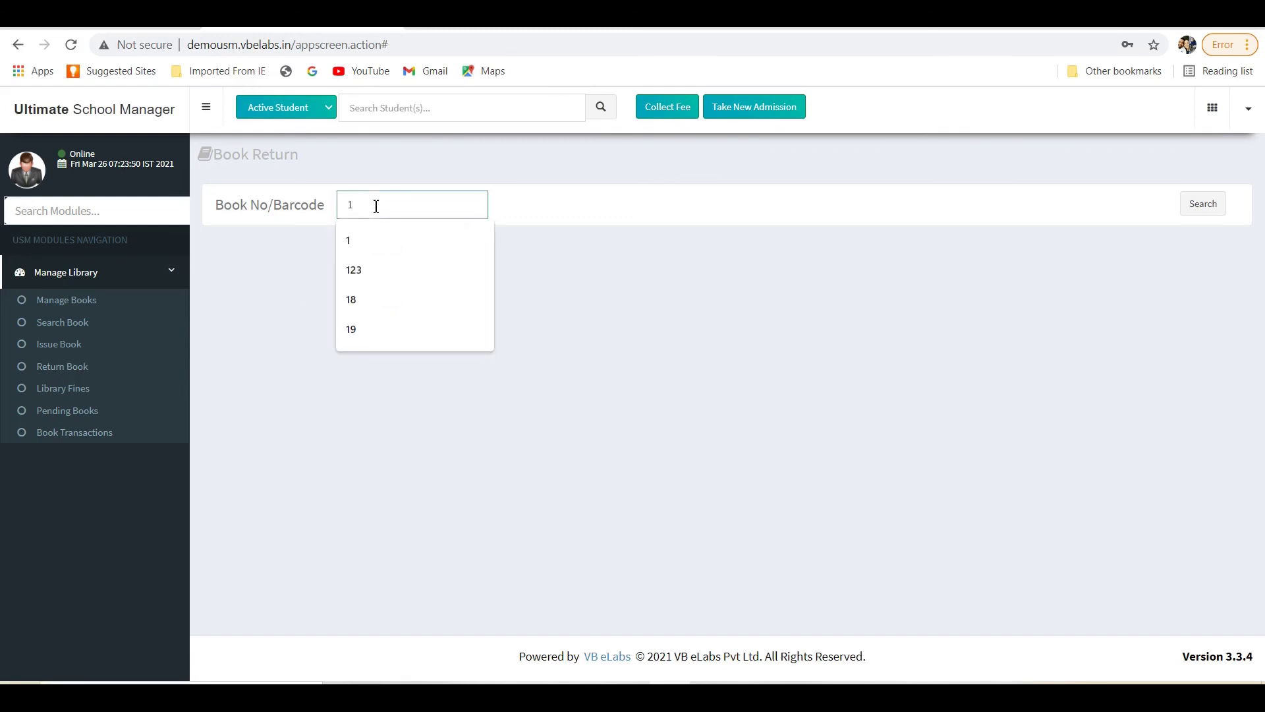
type("8")
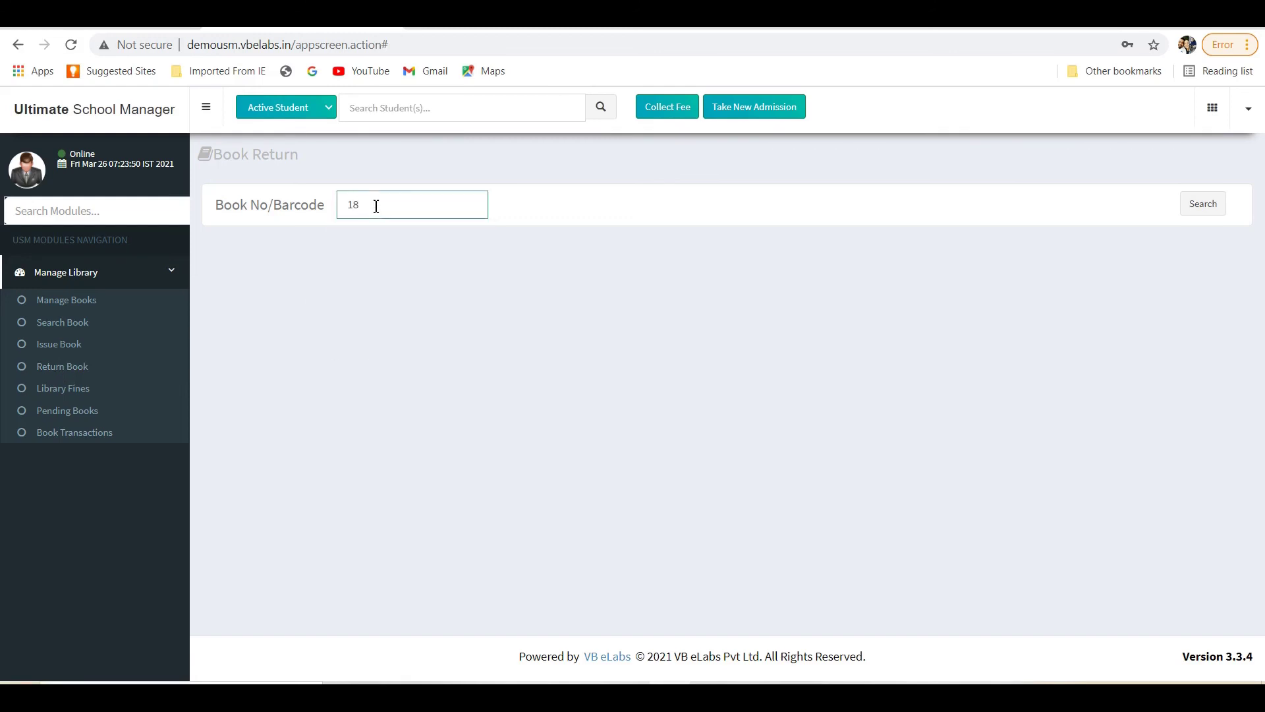
left_click(1190, 210)
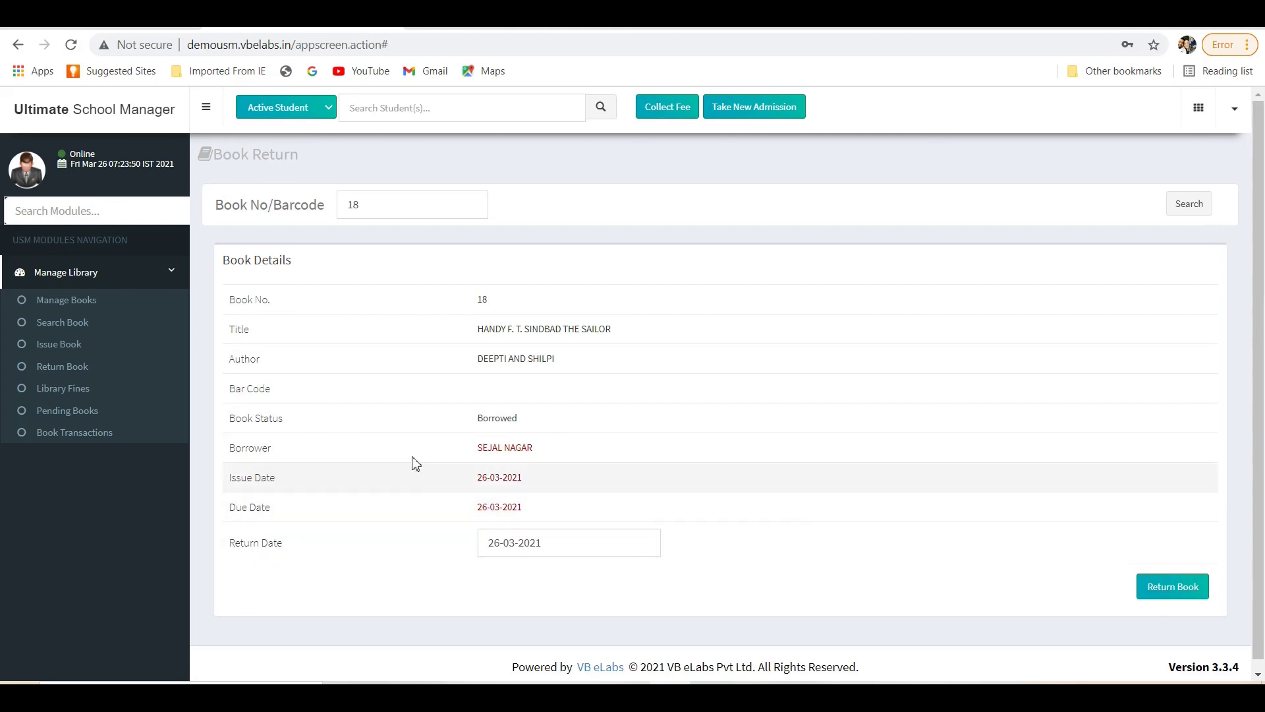
- Open the Pending Books page of the library
left_click(70, 411)
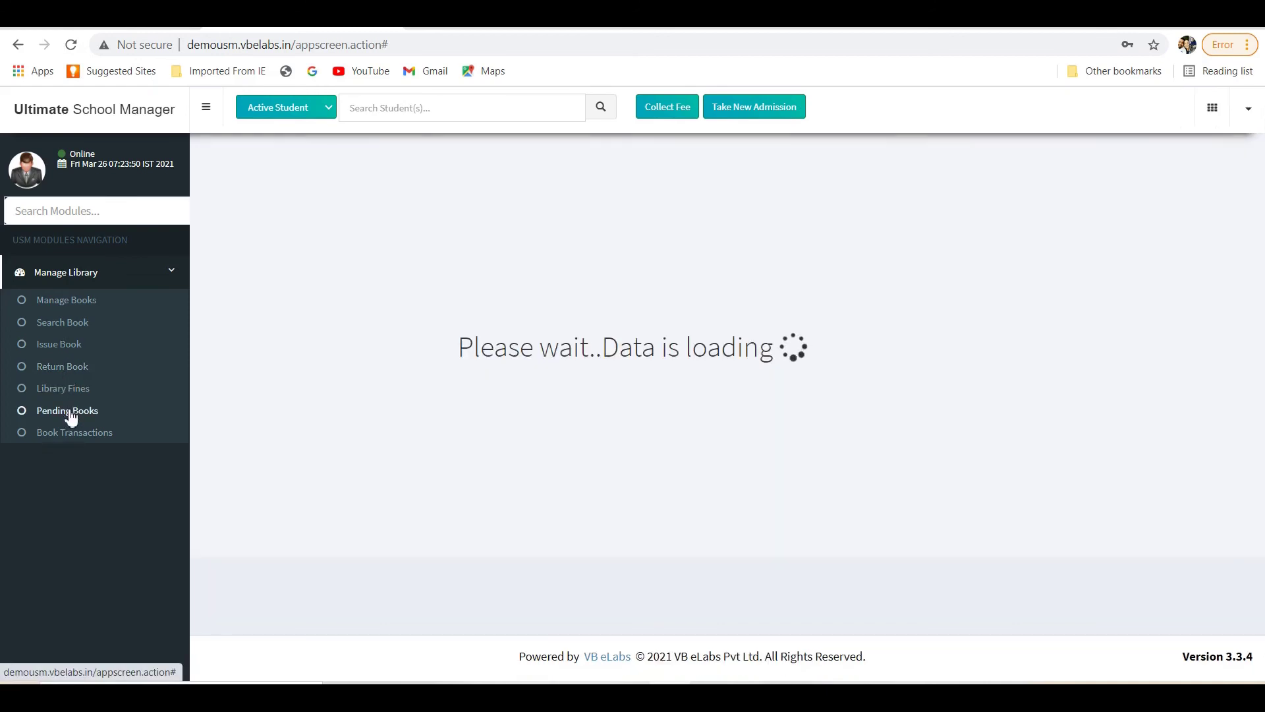